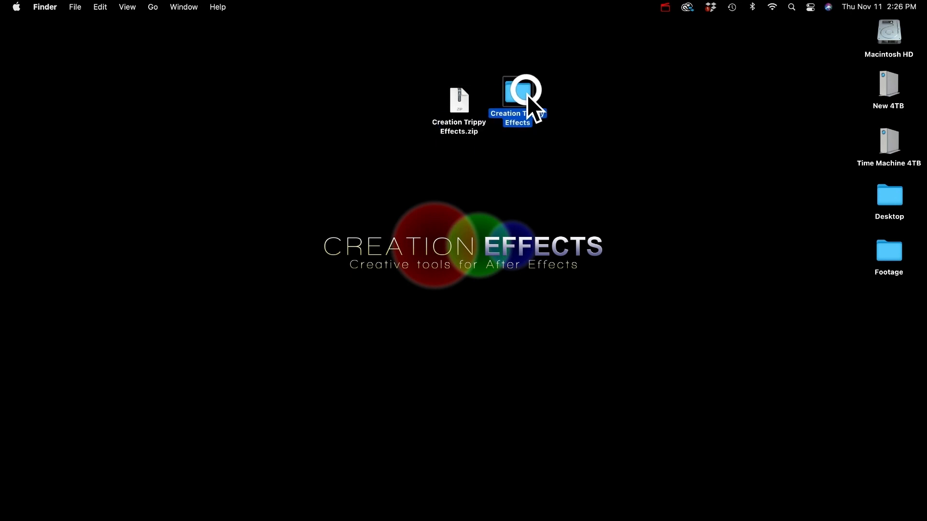
Open the Trippy Effects HD.aep project from the Creation Trippy Effects folder in After Effects
{"action": "double_click", "coordinate": [520, 91]}
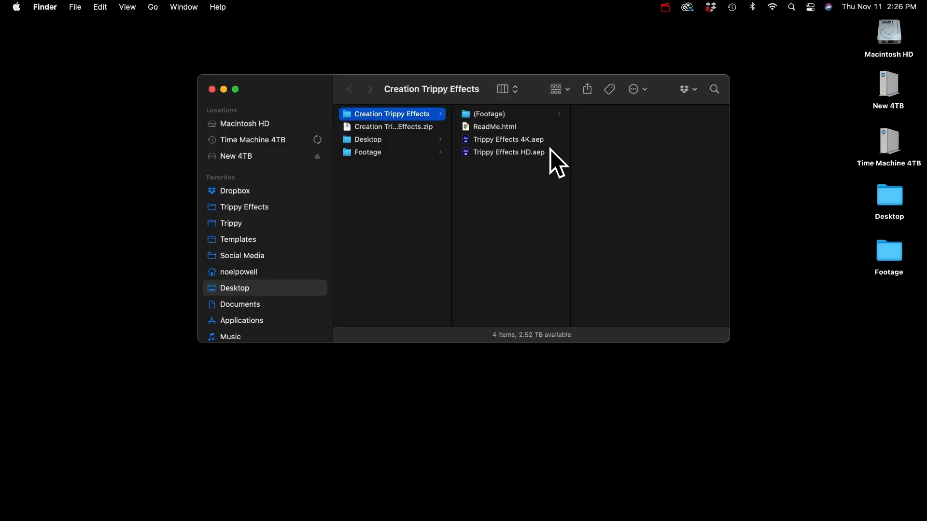
{"action": "left_click", "coordinate": [521, 154]}
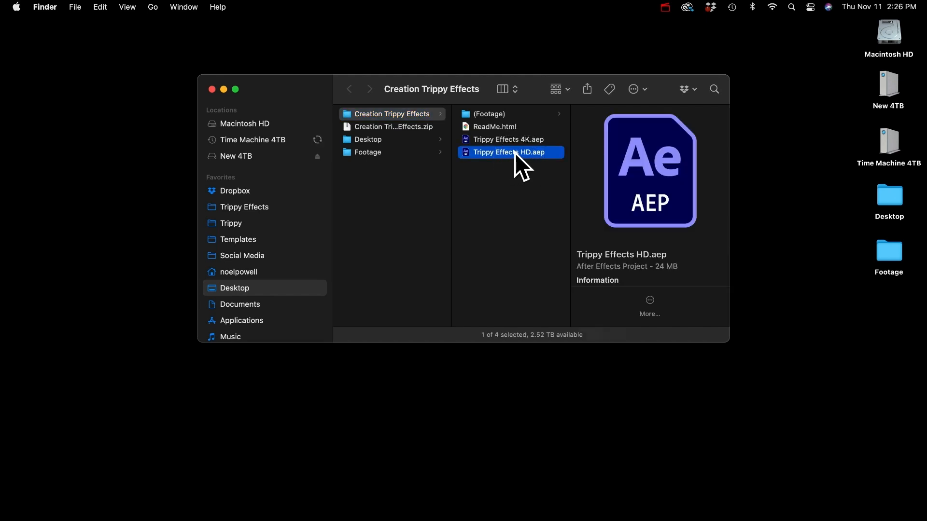
{"action": "right_click", "coordinate": [515, 153]}
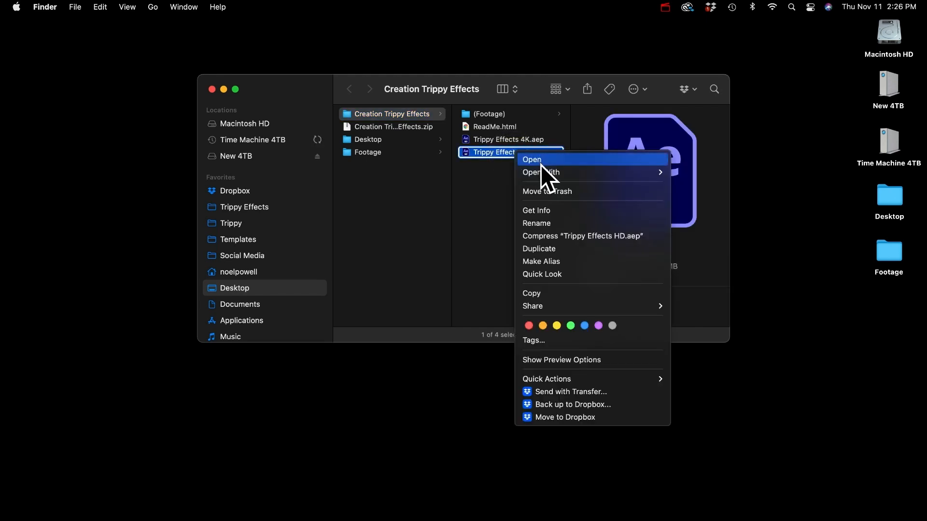
{"action": "left_click", "coordinate": [539, 159]}
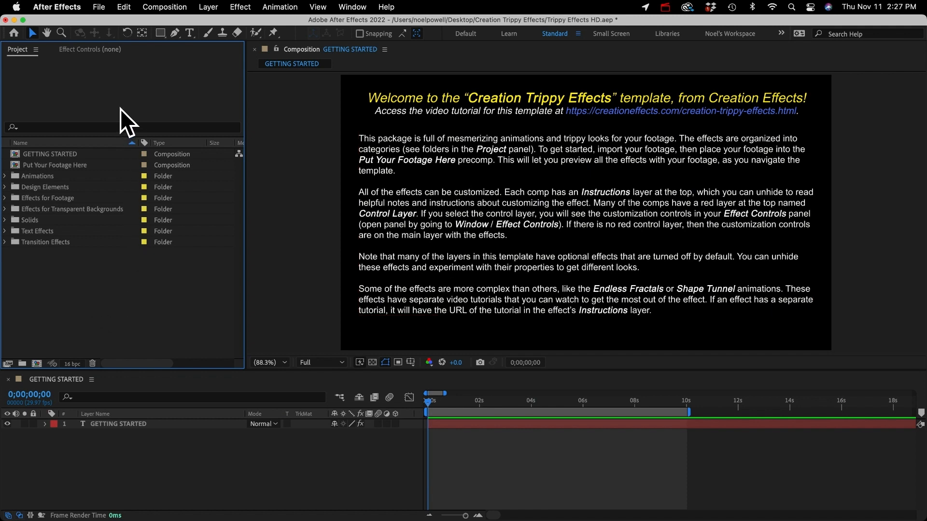
Import Mushroom.mp4 from the Footage folder into the project as footage
{"action": "left_click", "coordinate": [97, 5]}
{"action": "mouse_move", "coordinate": [129, 175]}
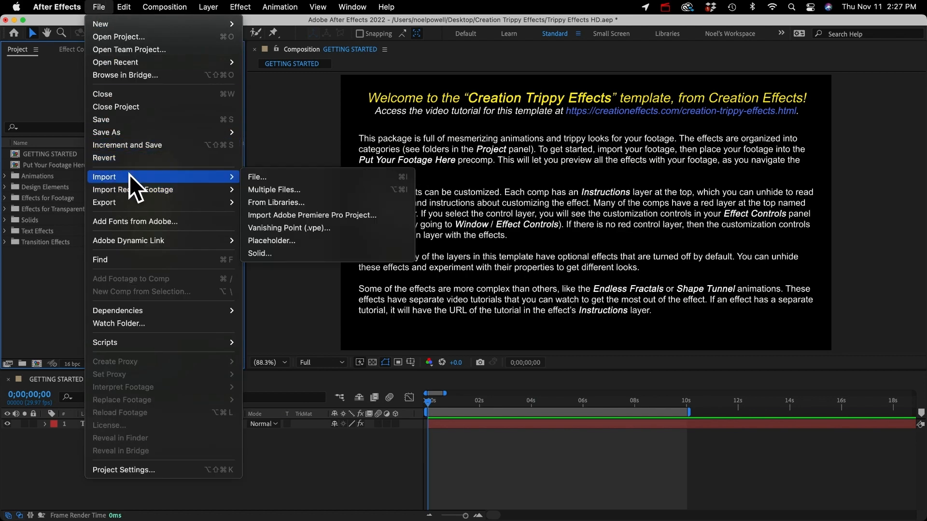
{"action": "left_click", "coordinate": [273, 176]}
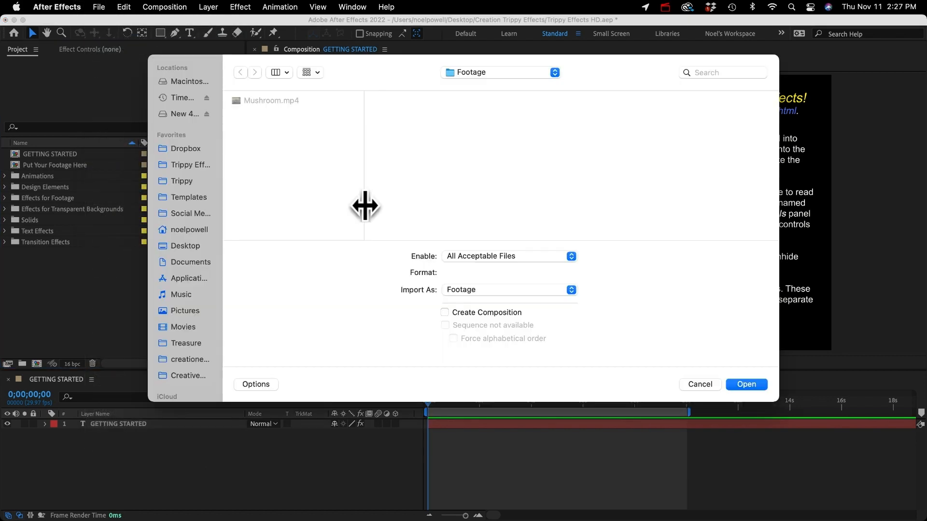
{"action": "left_click", "coordinate": [271, 102]}
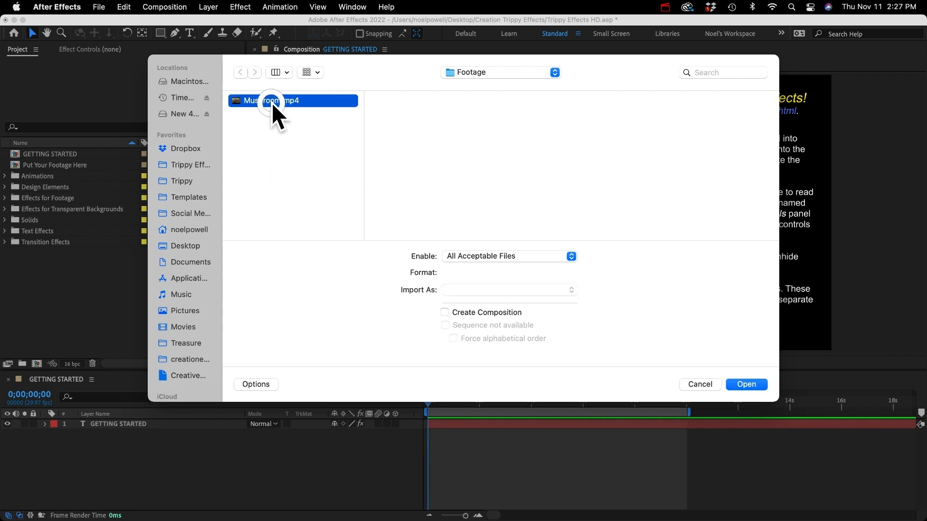
{"action": "left_click", "coordinate": [571, 177]}
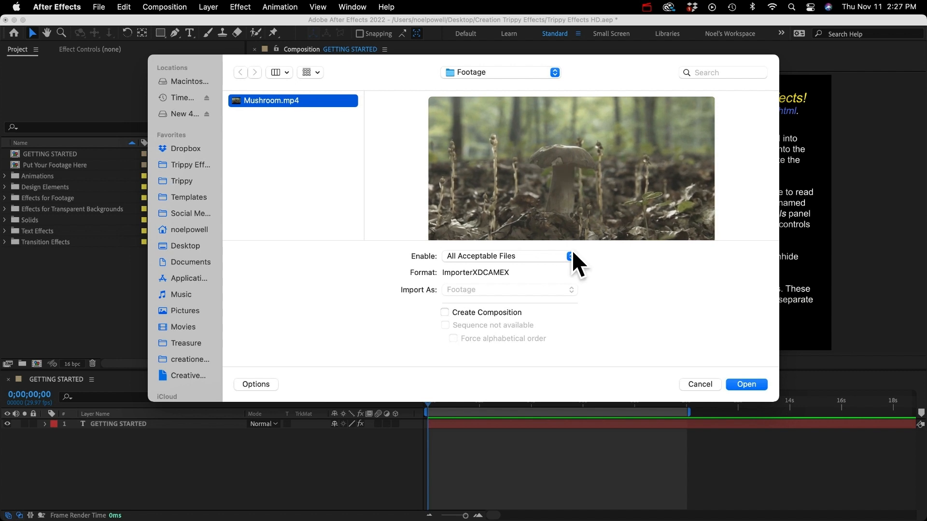
{"action": "left_click", "coordinate": [572, 178]}
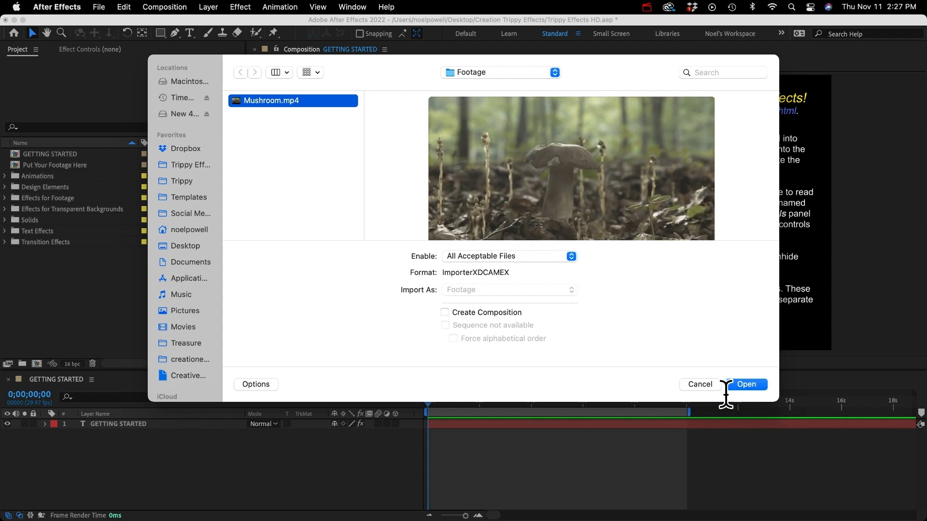
{"action": "left_click", "coordinate": [748, 386]}
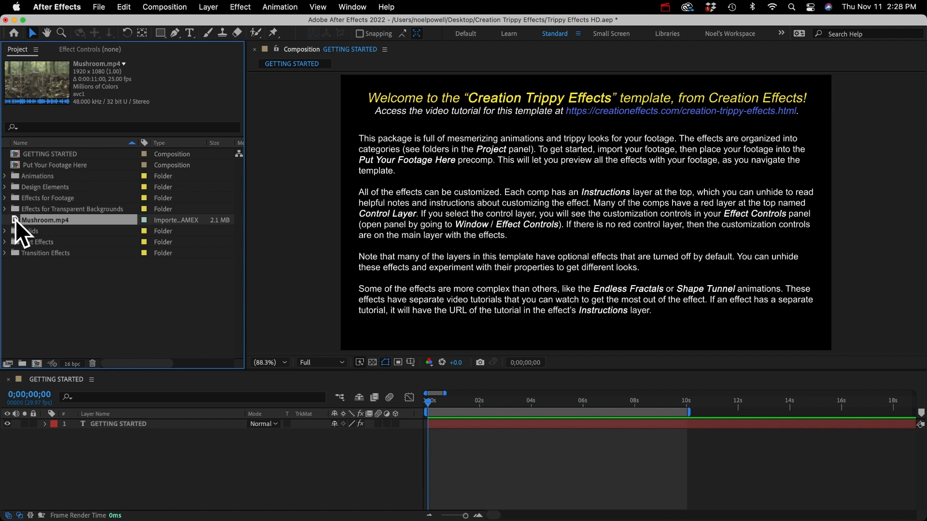
{"action": "left_click", "coordinate": [85, 288]}
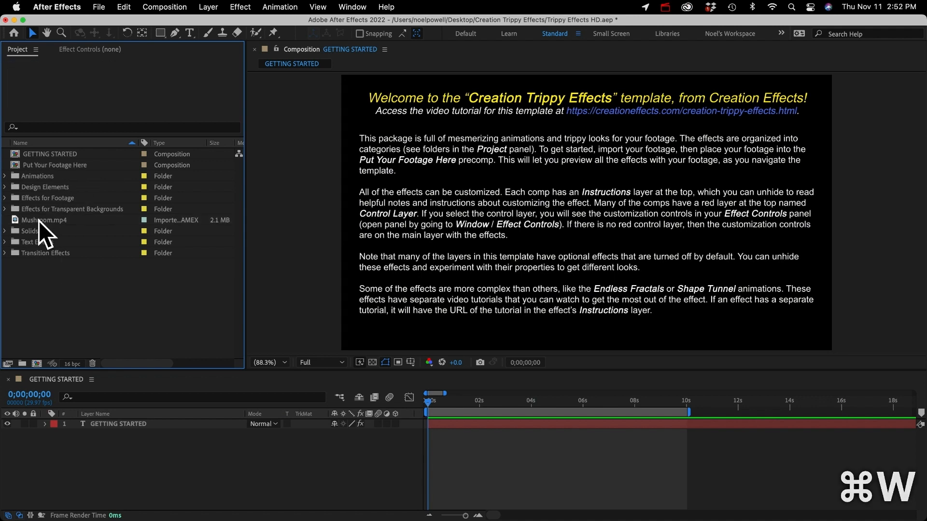
Place Mushroom.mp4 into the Put Your Footage Here composition, then close that composition
{"action": "left_click", "coordinate": [39, 221]}
{"action": "left_click_drag", "start_coordinate": [41, 222], "coordinate": [49, 167]}
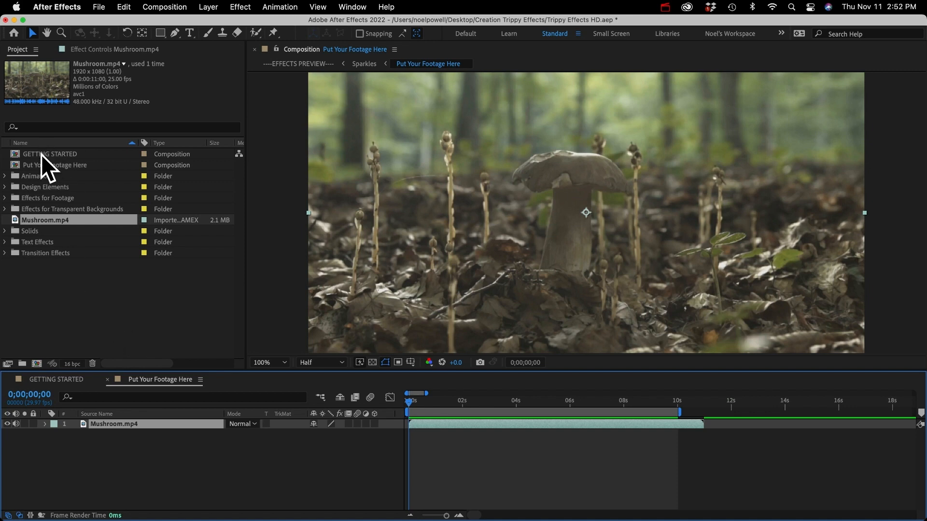
{"action": "left_click", "coordinate": [153, 457]}
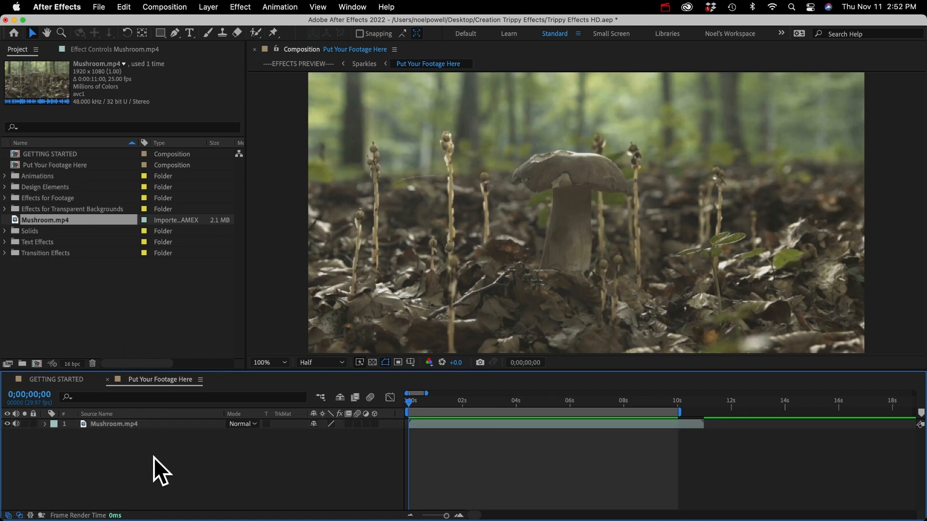
{"action": "left_click", "coordinate": [107, 379]}
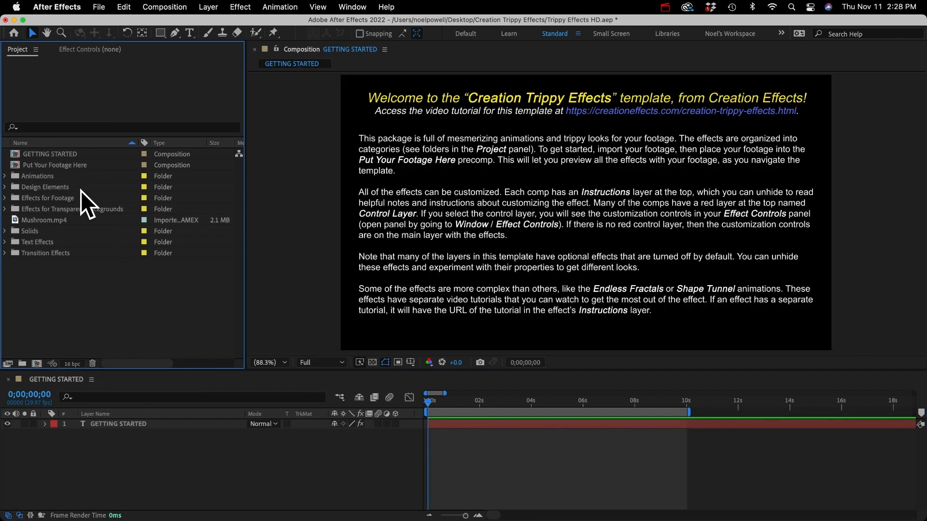
Expand the Animations folder, look through its compositions and open Alice in Whirlyland
{"action": "left_click", "coordinate": [30, 176]}
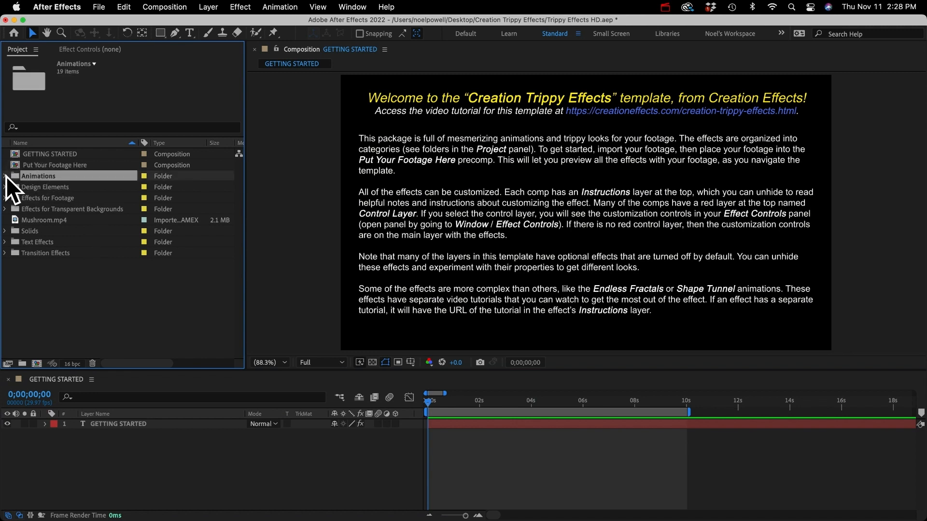
{"action": "left_click", "coordinate": [4, 177]}
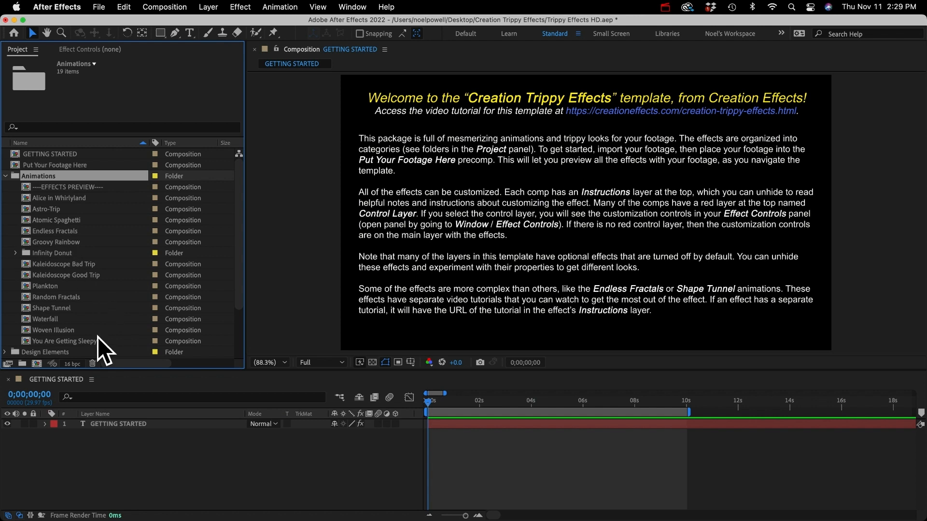
{"action": "left_click", "coordinate": [69, 199]}
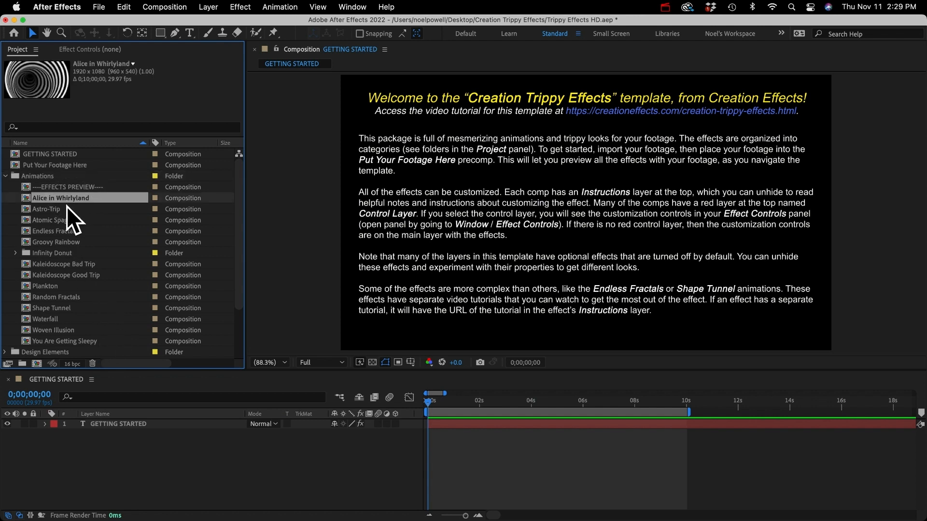
{"action": "left_click", "coordinate": [67, 208]}
{"action": "left_click", "coordinate": [70, 220]}
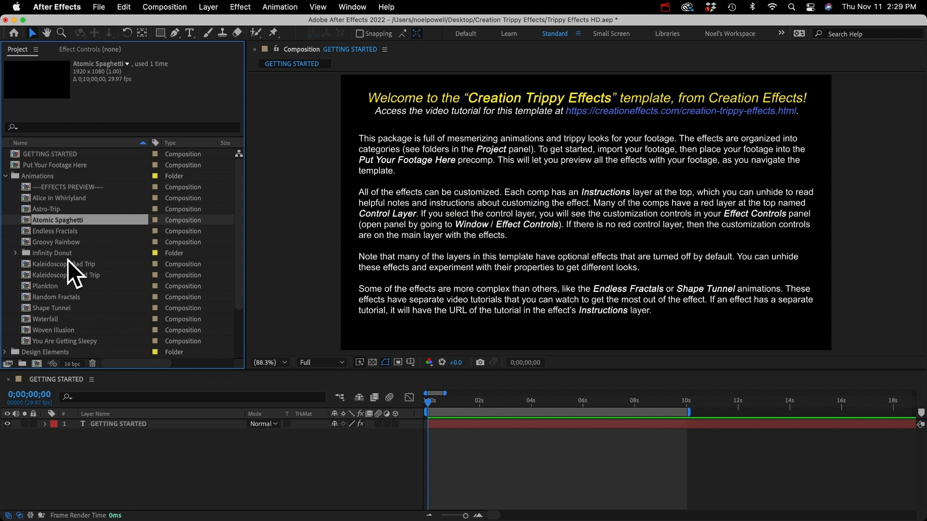
{"action": "left_click", "coordinate": [53, 199]}
{"action": "double_click", "coordinate": [53, 201]}
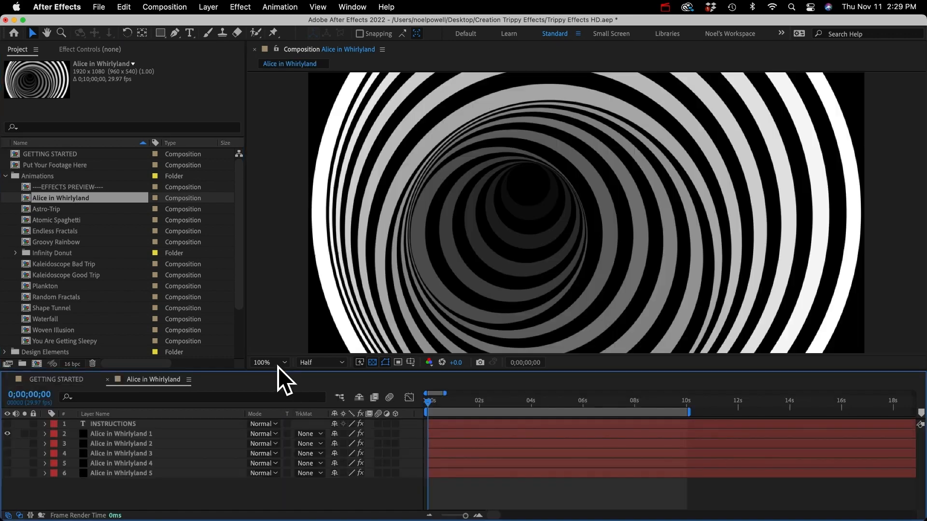
Set the viewer magnification to Fit and preview the Alice in Whirlyland animation for about four seconds
{"action": "left_click", "coordinate": [277, 367]}
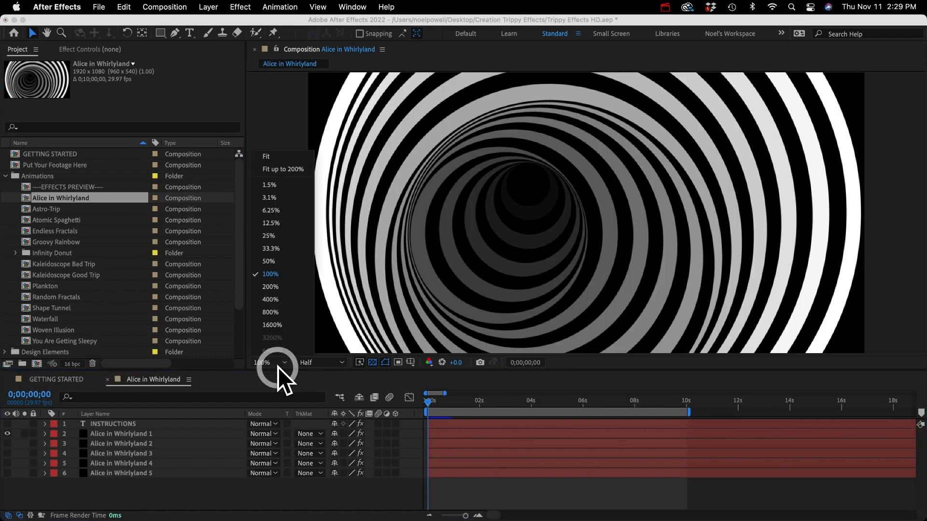
{"action": "left_click", "coordinate": [270, 160]}
{"action": "key", "text": "space"}
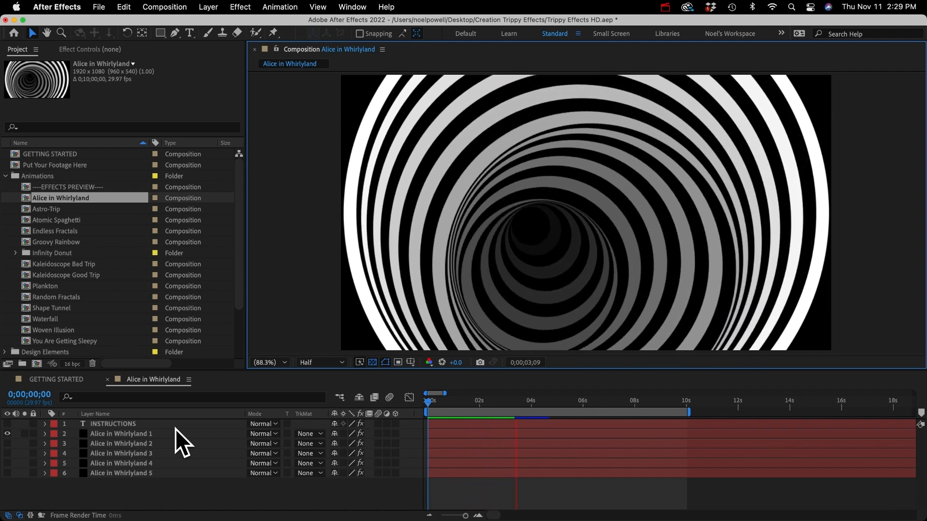
{"action": "key", "text": "space"}
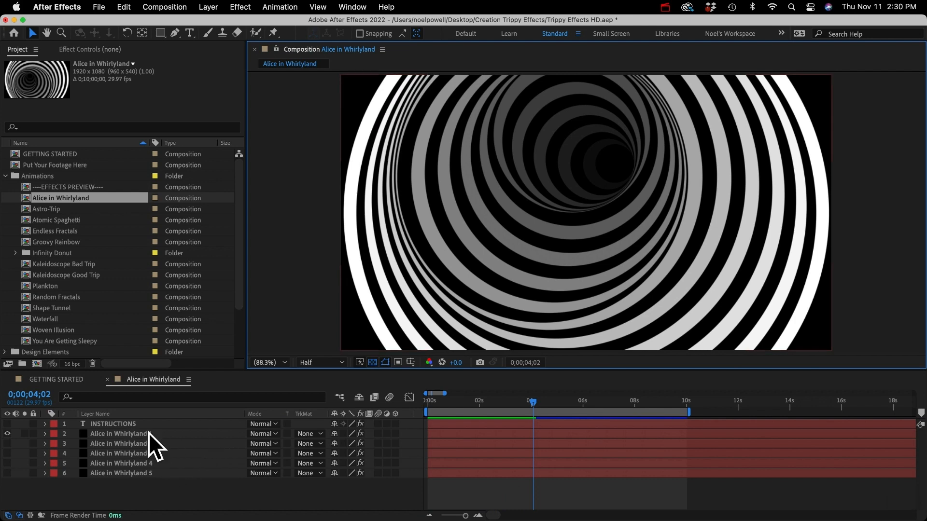
Hide the Alice in Whirlyland 1 layer, briefly show layers 2 and 3 in turn, and show layer 1 again
{"action": "left_click", "coordinate": [7, 434]}
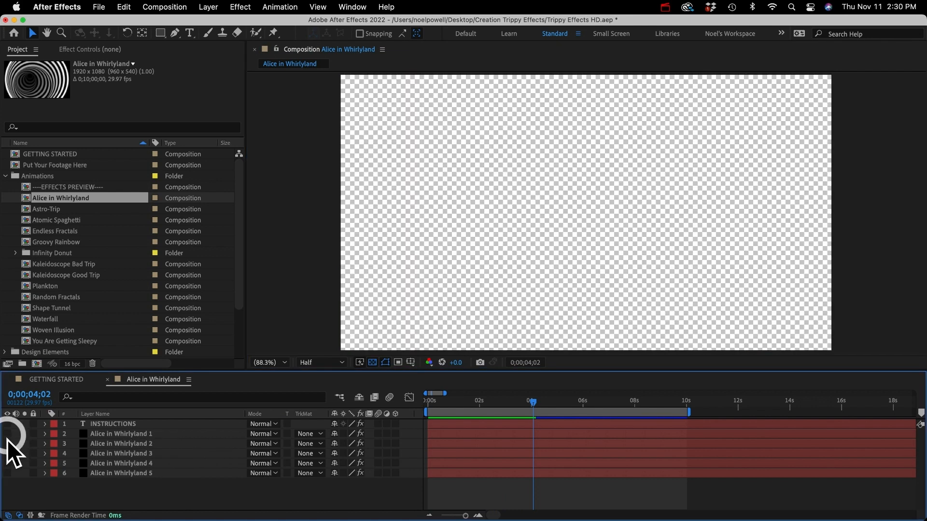
{"action": "left_click", "coordinate": [7, 443]}
{"action": "left_click", "coordinate": [7, 443]}
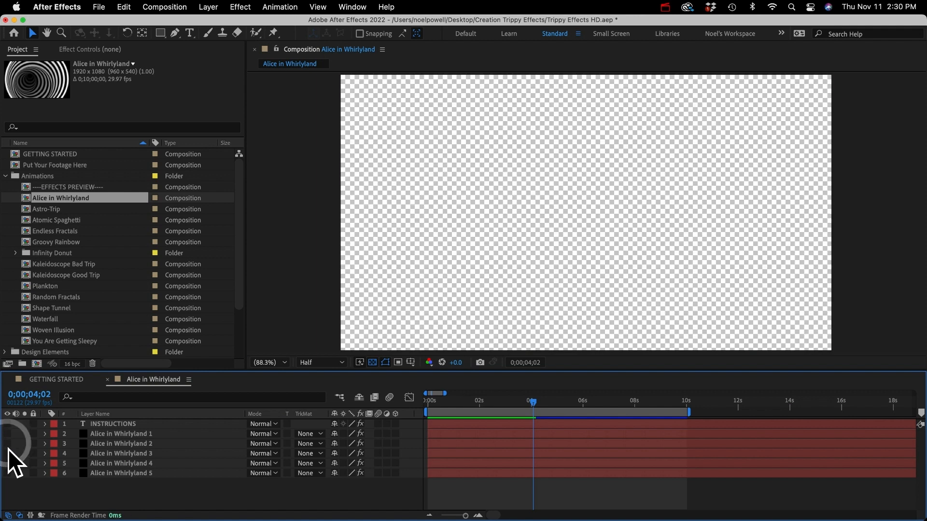
{"action": "left_click", "coordinate": [7, 453]}
{"action": "left_click", "coordinate": [7, 452]}
{"action": "left_click", "coordinate": [7, 434]}
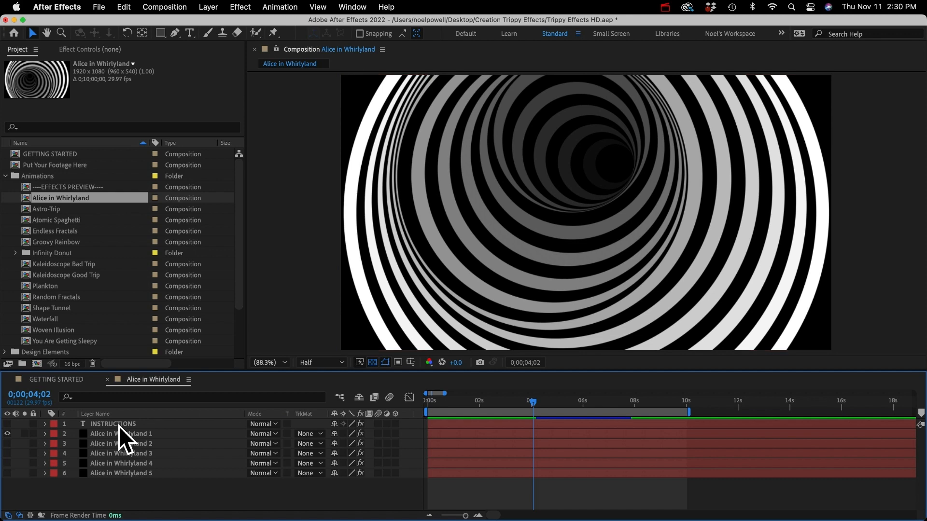
Show the INSTRUCTIONS layer to read its notes about the effect, then hide it again
{"action": "left_click", "coordinate": [7, 424]}
{"action": "left_click", "coordinate": [111, 424]}
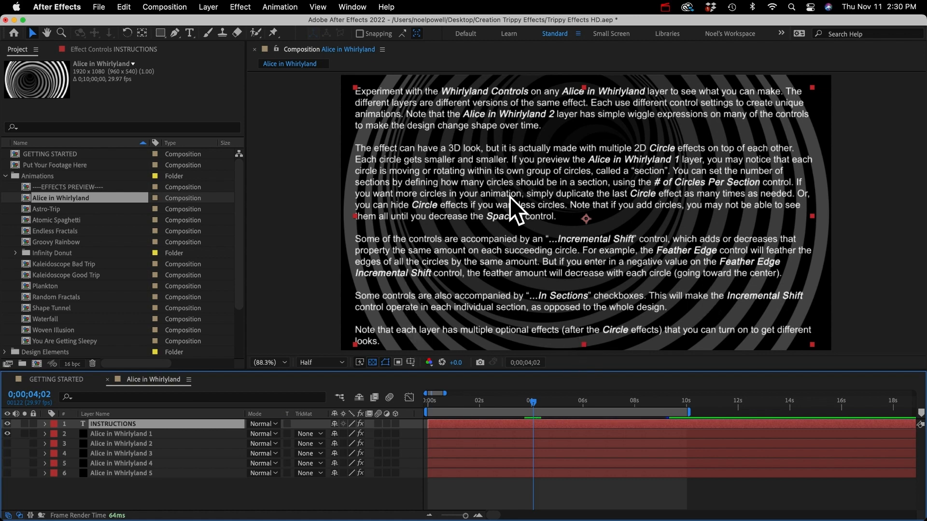
{"action": "left_click", "coordinate": [7, 424]}
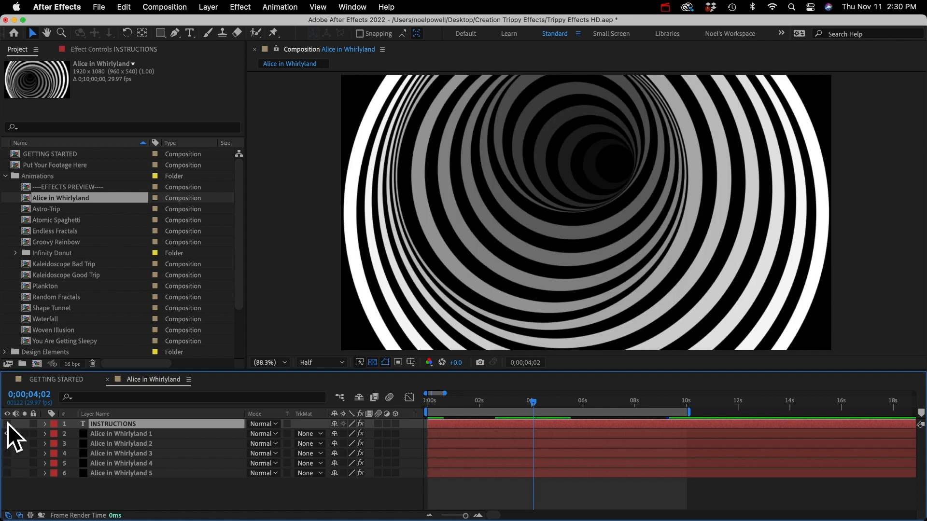
Display the effect controls of the Alice in Whirlyland 1 layer and select its Whirlyland Controls effect
{"action": "left_click", "coordinate": [135, 435]}
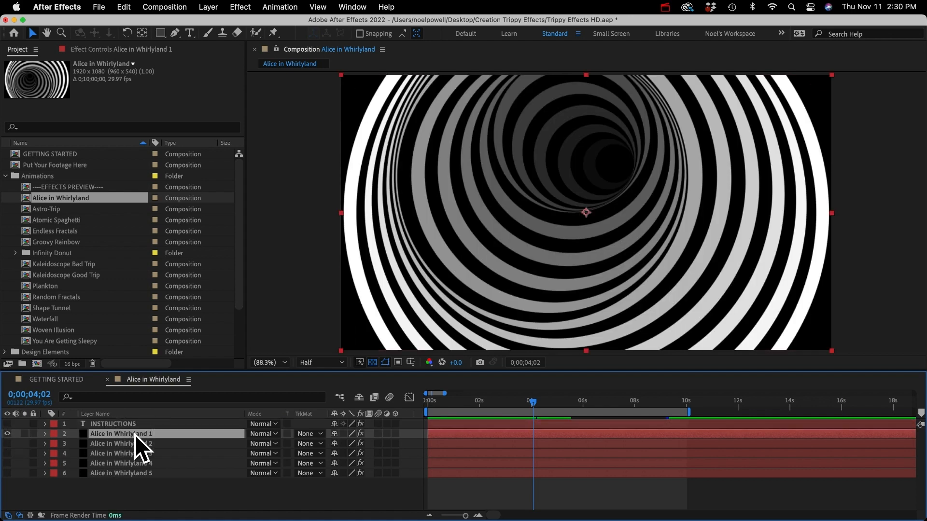
{"action": "left_click", "coordinate": [86, 49]}
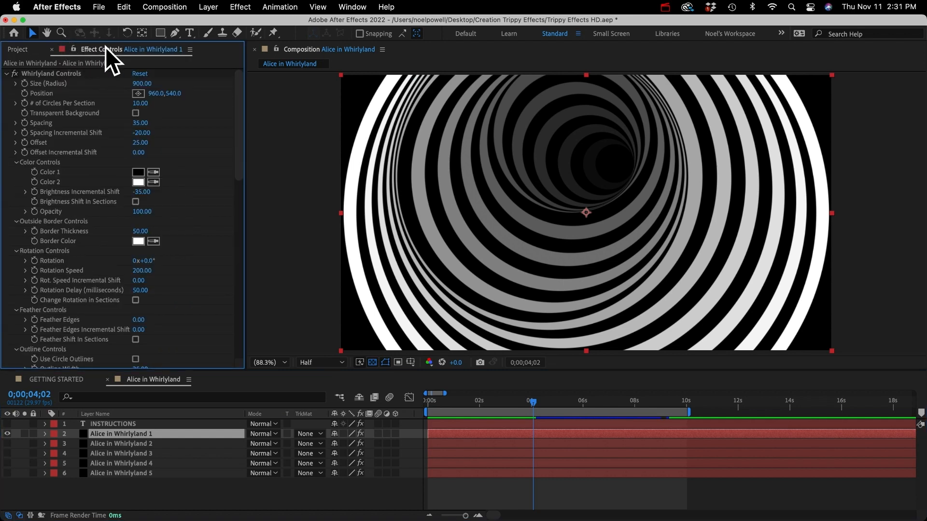
{"action": "left_click", "coordinate": [352, 7]}
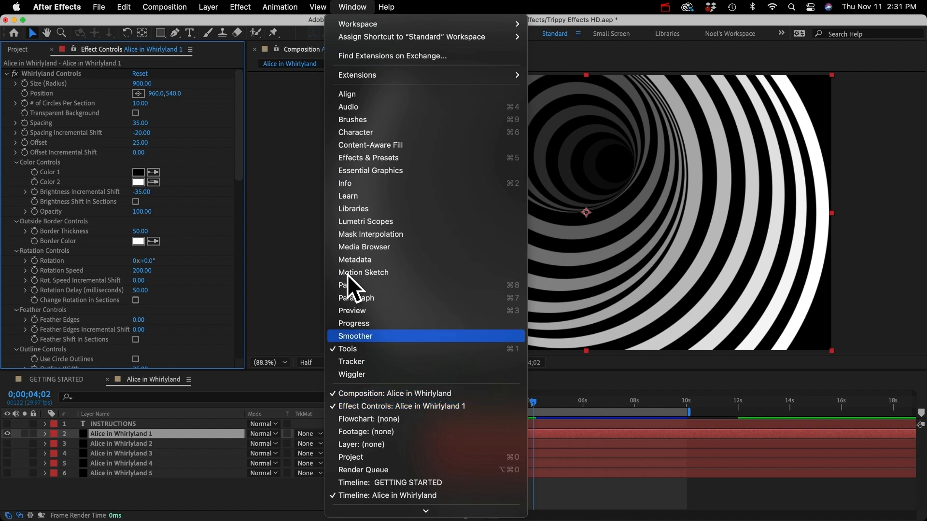
{"action": "left_click", "coordinate": [54, 74]}
{"action": "left_click", "coordinate": [55, 73]}
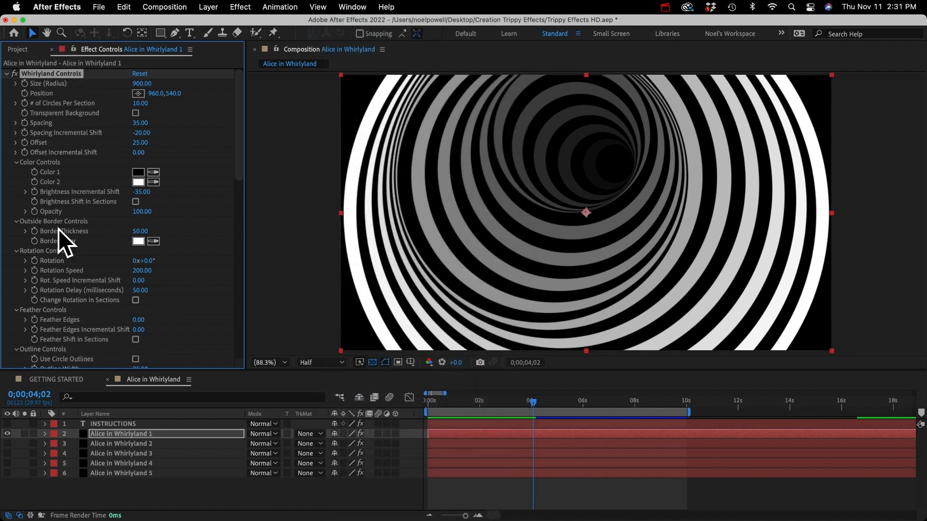
Examine the layer's remaining Whirlyland Controls, its Circle effects and the optional effects from CC Force Motion Blur onward
{"action": "scroll", "coordinate": [87, 260], "scroll_direction": "down", "scroll_amount": 5}
{"action": "scroll", "coordinate": [84, 268], "scroll_direction": "down", "scroll_amount": 3}
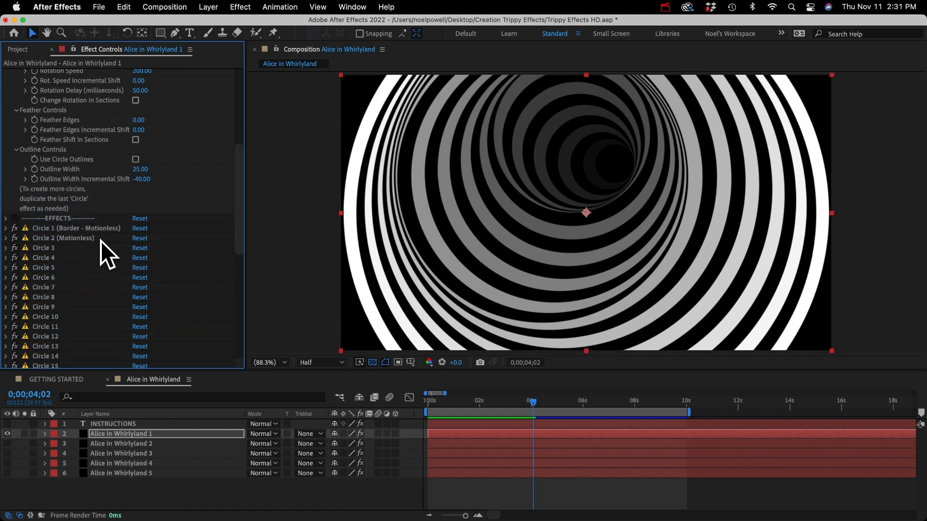
{"action": "left_click", "coordinate": [50, 219]}
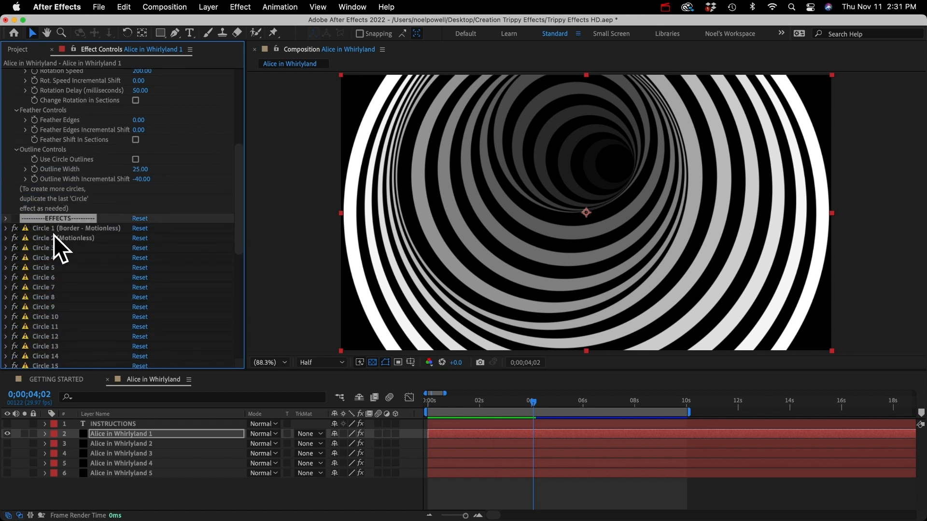
{"action": "scroll", "coordinate": [71, 307], "scroll_direction": "down", "scroll_amount": 11}
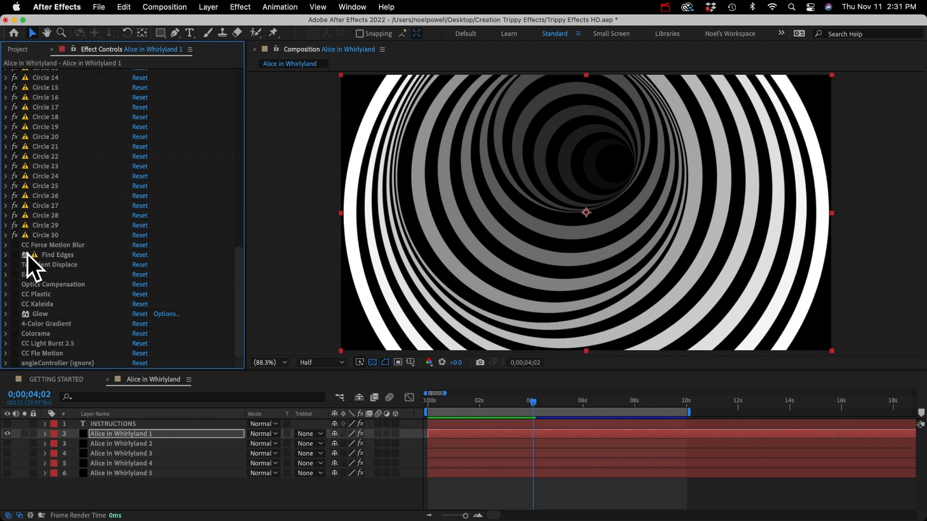
{"action": "left_click", "coordinate": [46, 246]}
{"action": "scroll", "coordinate": [53, 224], "scroll_direction": "up", "scroll_amount": 7}
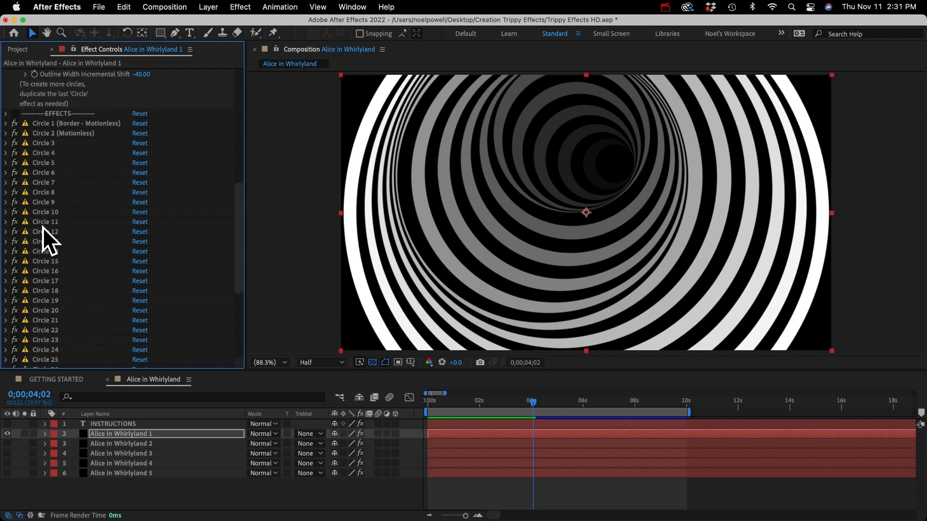
Turn on the Turbulent Displace effect of the Alice in Whirlyland 1 layer, preview the animation and turn the effect off again
{"action": "scroll", "coordinate": [84, 143], "scroll_direction": "up", "scroll_amount": 12}
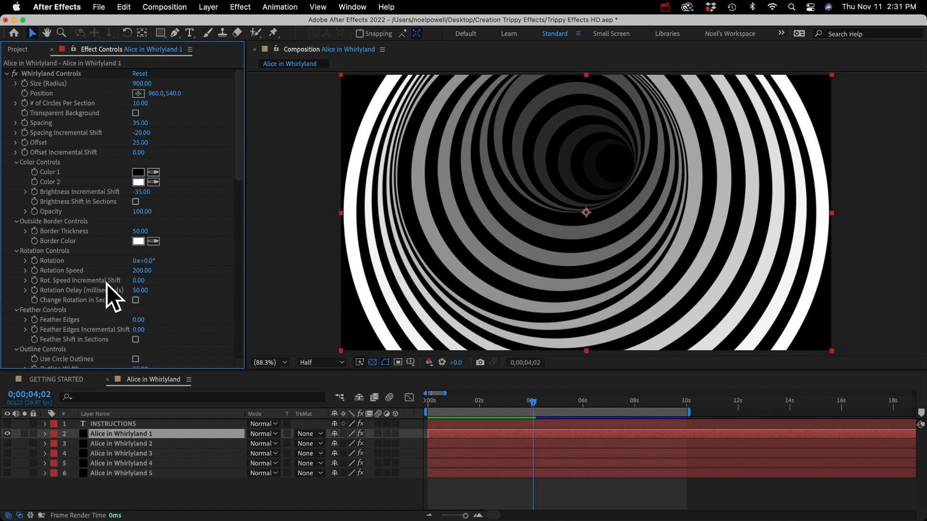
{"action": "scroll", "coordinate": [91, 296], "scroll_direction": "down", "scroll_amount": 20}
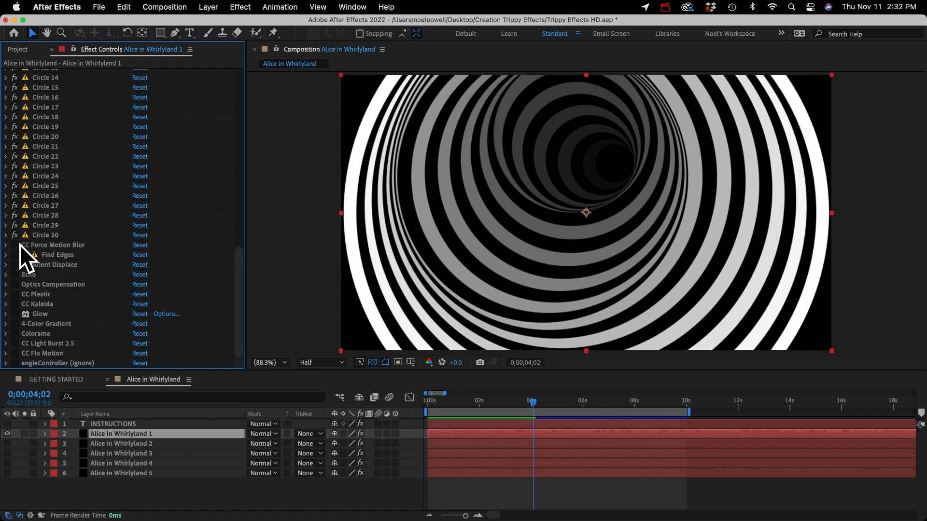
{"action": "left_click", "coordinate": [15, 264]}
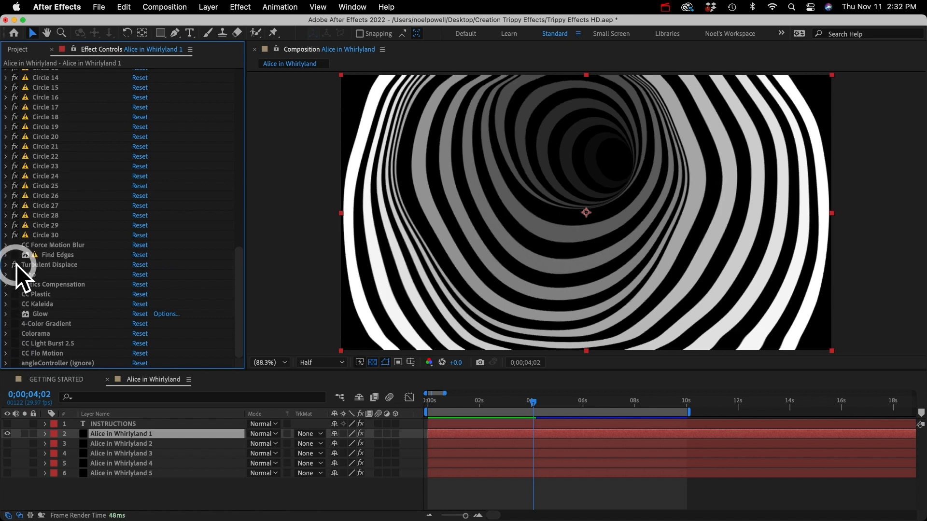
{"action": "key", "text": "KP_0"}
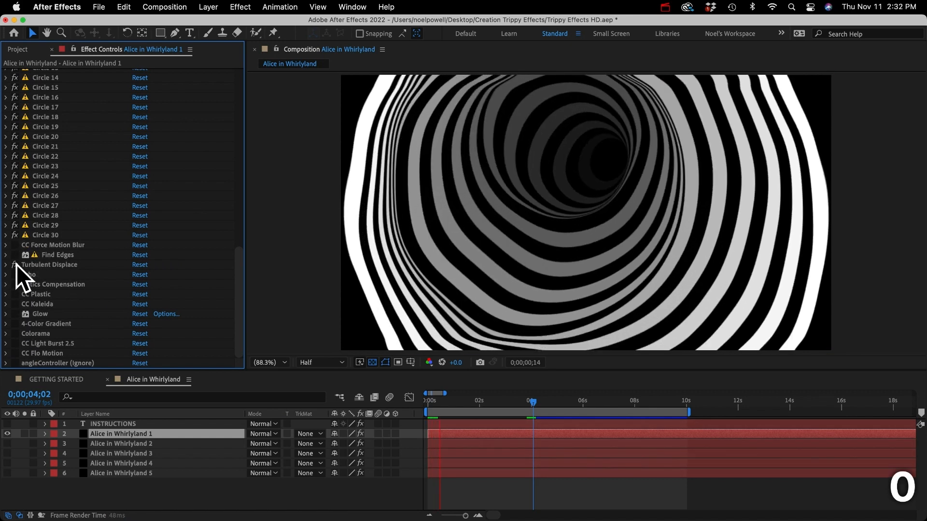
{"action": "left_click", "coordinate": [15, 265]}
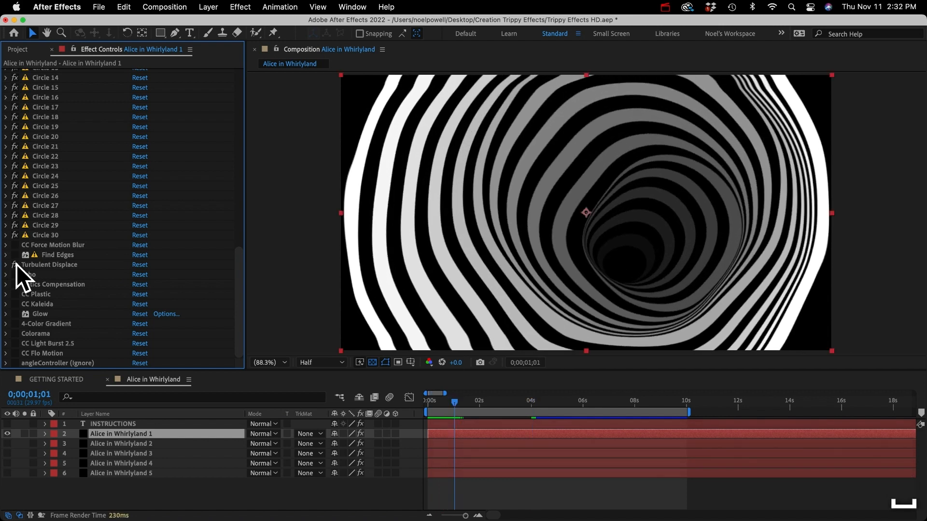
Try the CC Plastic, 4-Color Gradient and CC Light Burst 2.5 effects in turn, switching each off again
{"action": "left_click", "coordinate": [15, 294]}
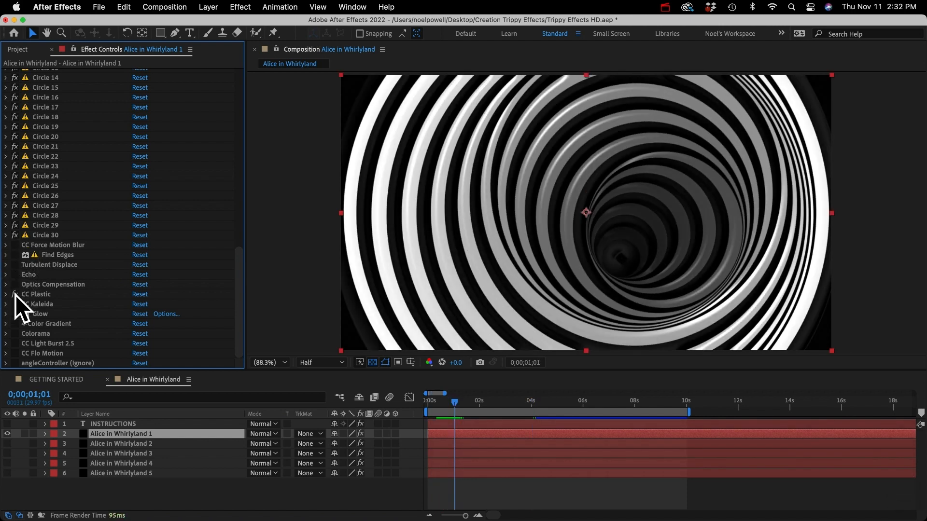
{"action": "left_click", "coordinate": [15, 295]}
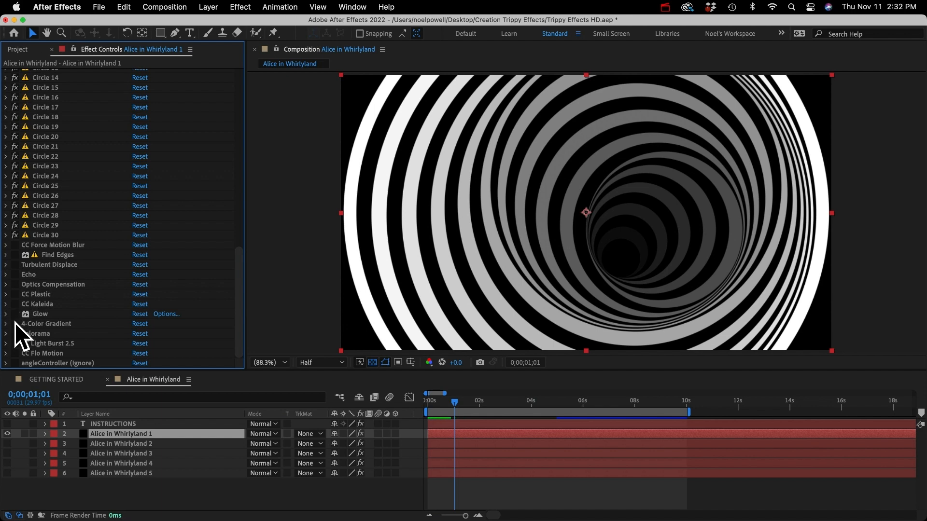
{"action": "left_click", "coordinate": [15, 323]}
{"action": "left_click", "coordinate": [15, 324]}
{"action": "left_click", "coordinate": [15, 344]}
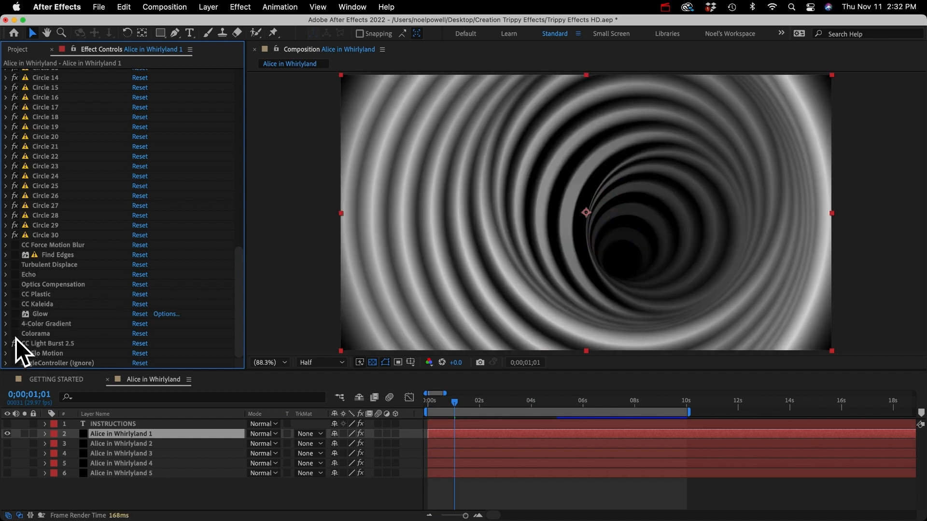
{"action": "left_click", "coordinate": [15, 343]}
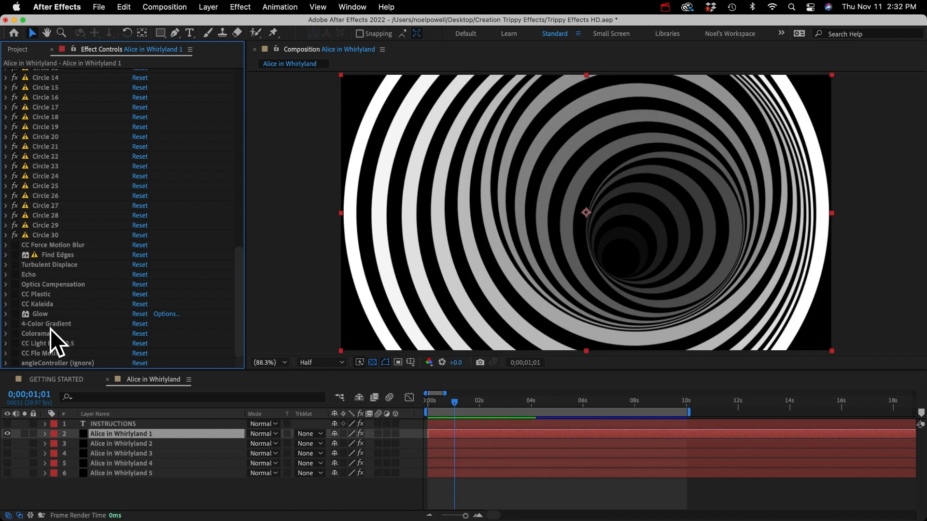
Close the Alice in Whirlyland composition and pick out the Atomic Spaghetti and Plankton compositions among the project's animations
{"action": "left_click", "coordinate": [107, 379]}
{"action": "left_click", "coordinate": [15, 50]}
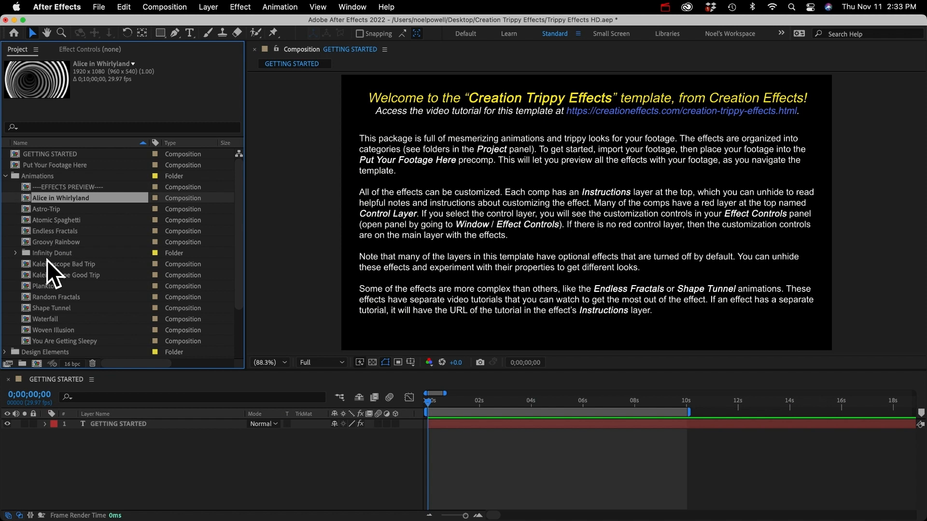
{"action": "left_click", "coordinate": [44, 220]}
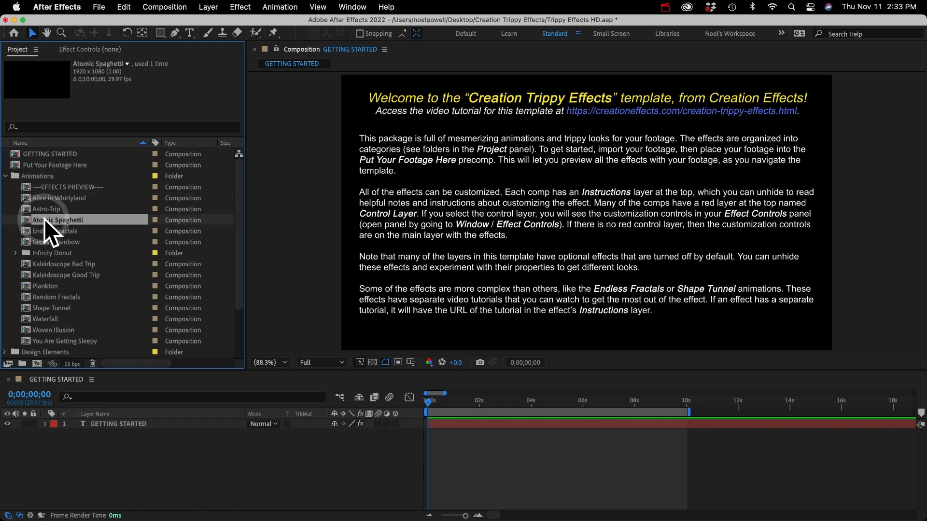
{"action": "left_click", "coordinate": [44, 286]}
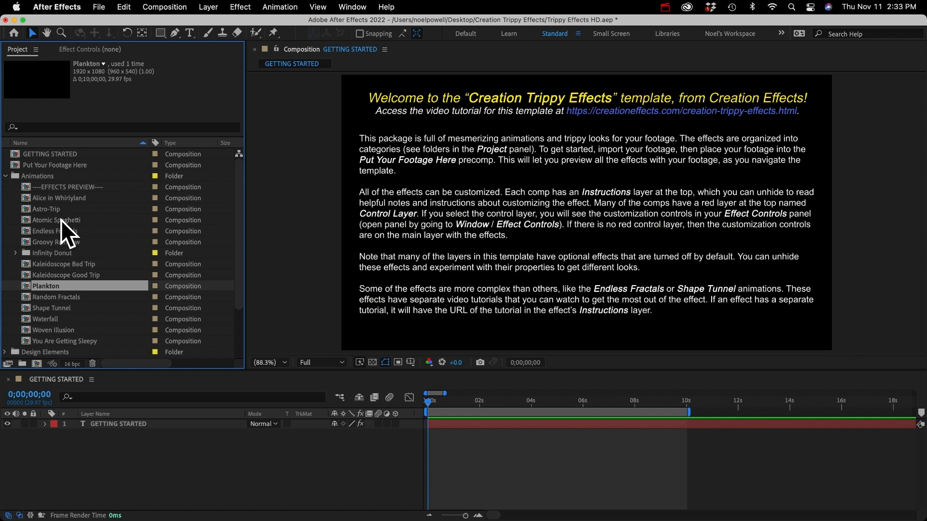
Open the Atomic Spaghetti composition and preview its animation briefly
{"action": "double_click", "coordinate": [48, 221]}
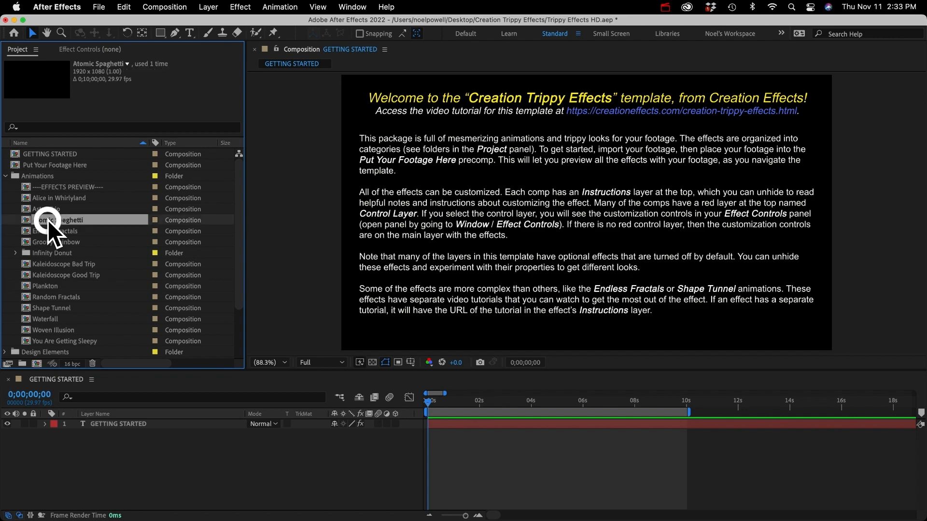
{"action": "key", "text": "space"}
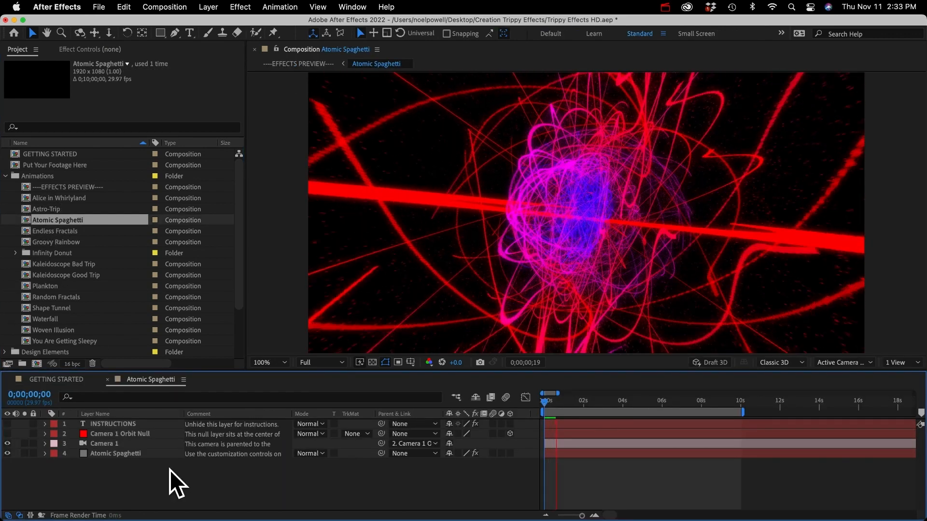
{"action": "key", "text": "space"}
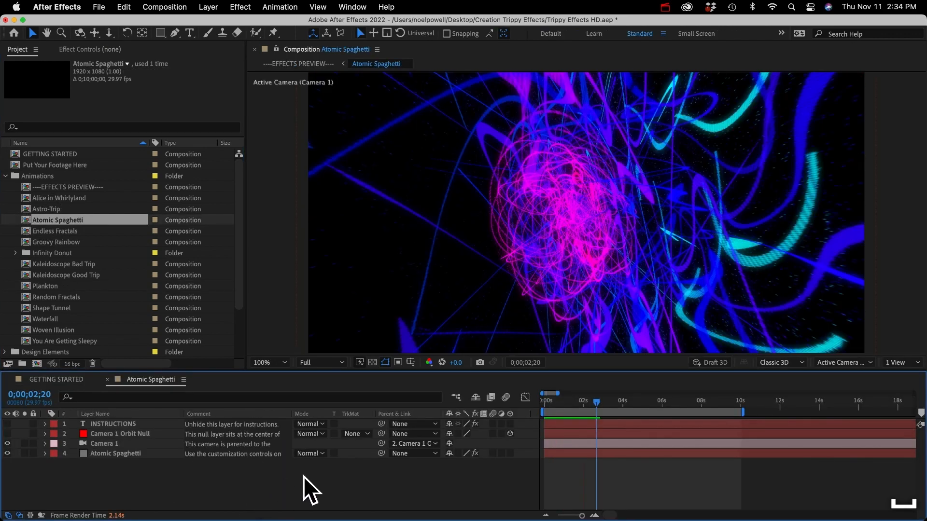
Switch the Atomic Spaghetti preview resolution to Half to compare its look, and restore it to Full
{"action": "left_click", "coordinate": [321, 361]}
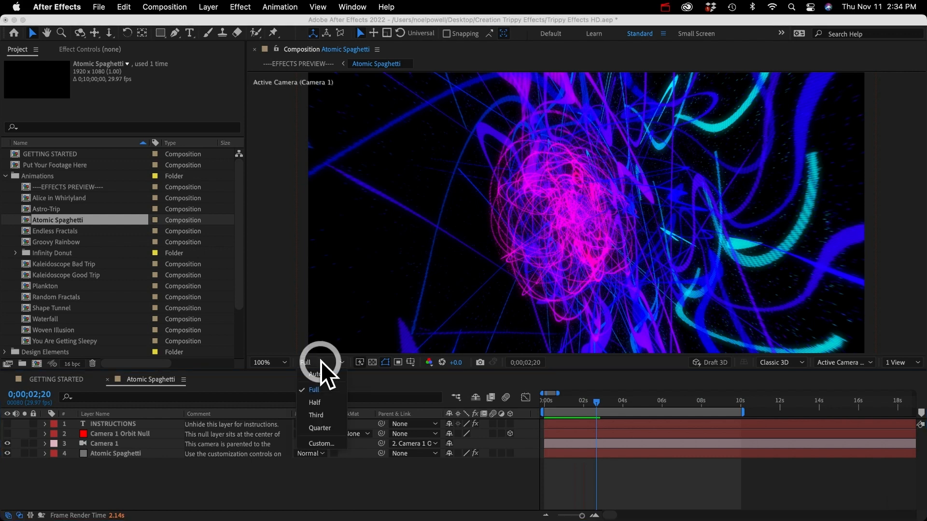
{"action": "left_click", "coordinate": [315, 402]}
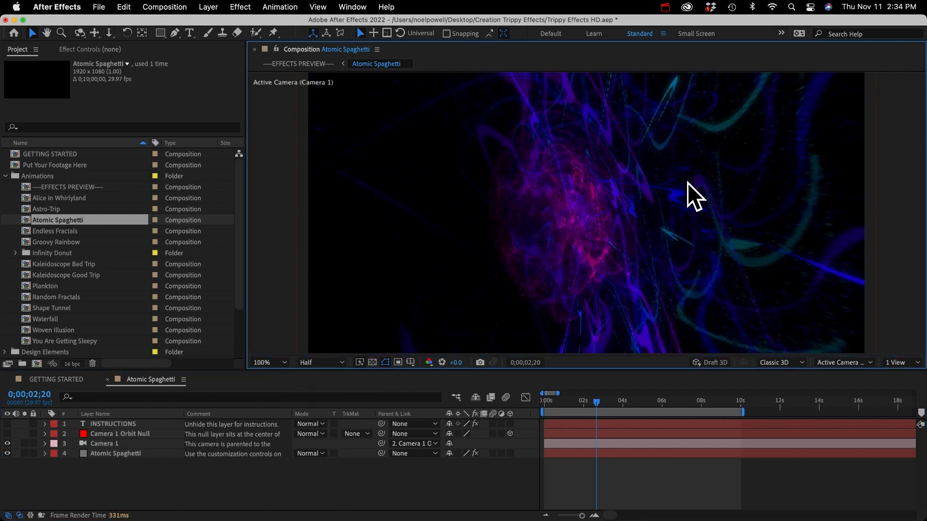
{"action": "left_click", "coordinate": [323, 361]}
{"action": "left_click", "coordinate": [322, 386]}
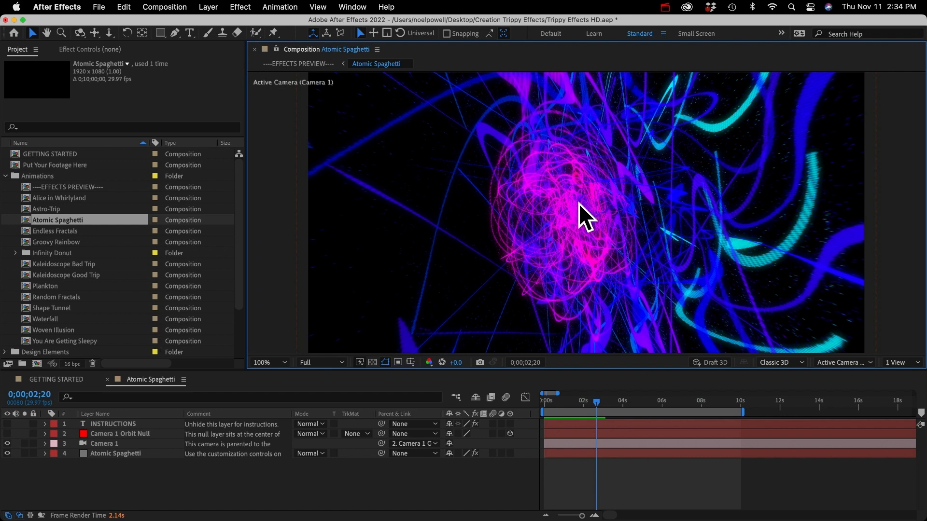
Preview the Plankton composition fitted to the viewer and display the effect controls of its Plankton layer
{"action": "scroll", "coordinate": [32, 295], "scroll_direction": "down", "scroll_amount": 3}
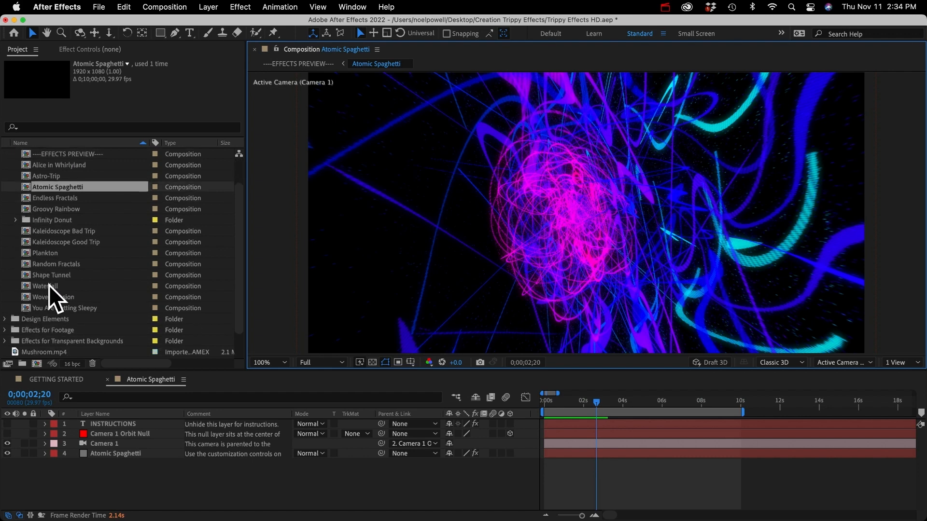
{"action": "double_click", "coordinate": [46, 254]}
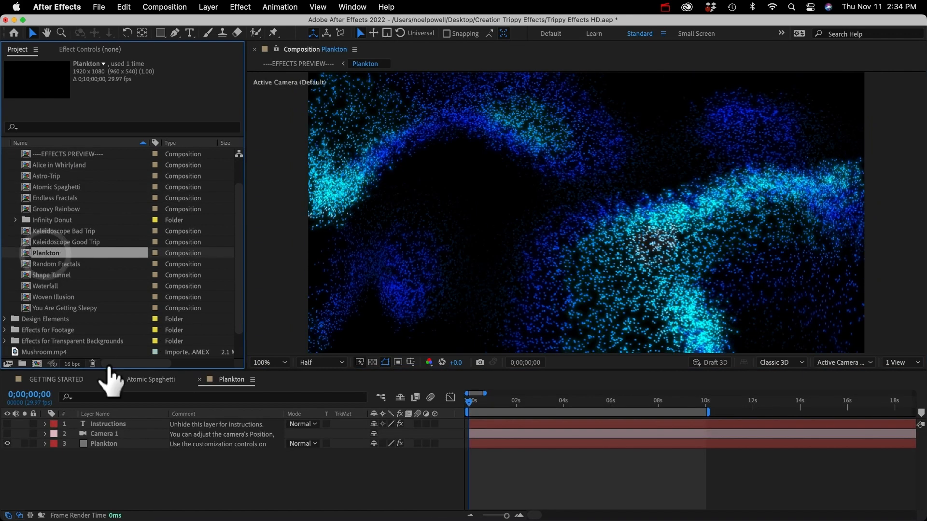
{"action": "left_click", "coordinate": [268, 363]}
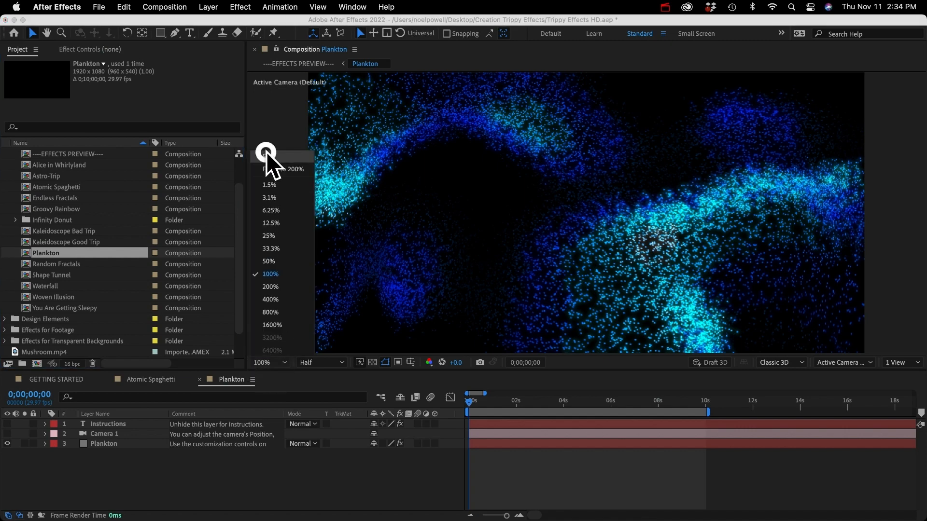
{"action": "left_click", "coordinate": [265, 152]}
{"action": "key", "text": "space"}
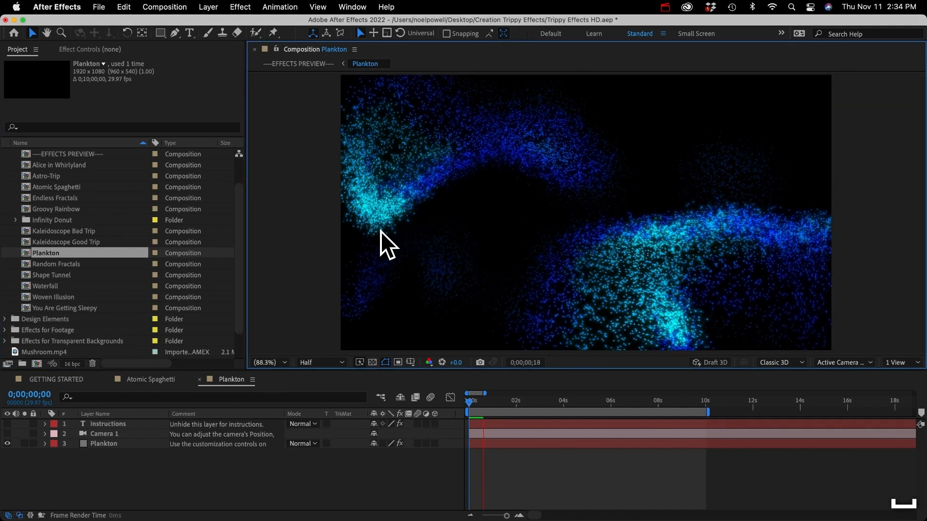
{"action": "left_click", "coordinate": [106, 444]}
{"action": "left_click", "coordinate": [96, 50]}
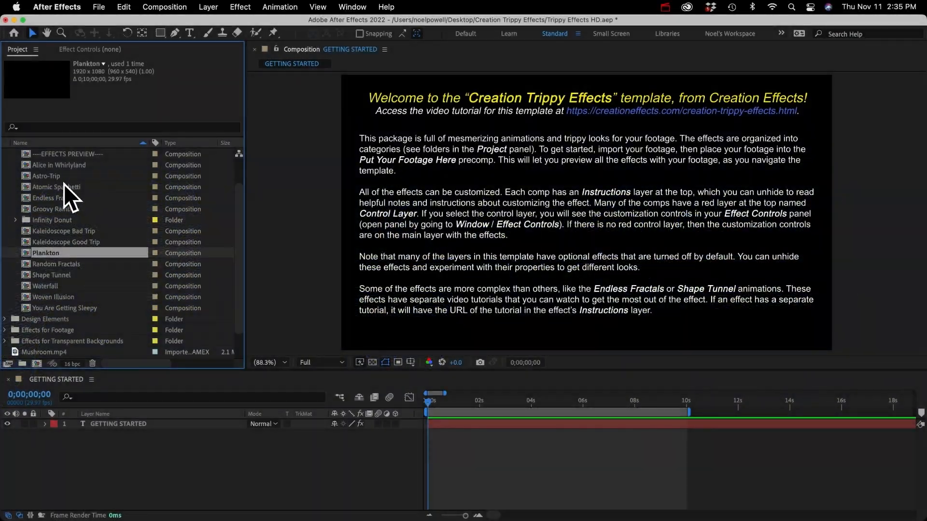
Open the Endless Fractals composition and examine the Endless Fractal Controls of the Changing Shape, Most Difficult layer
{"action": "double_click", "coordinate": [60, 195]}
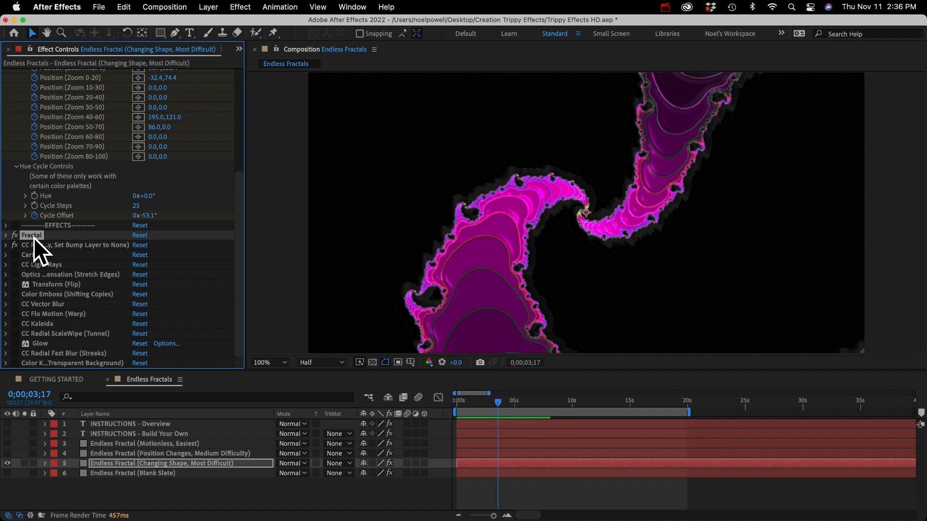
{"action": "scroll", "coordinate": [69, 230], "scroll_direction": "up", "scroll_amount": 6}
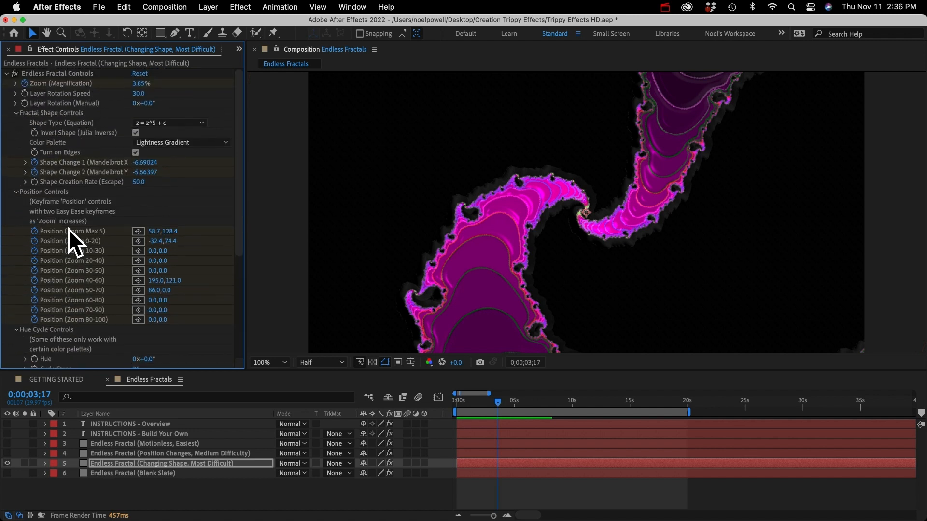
Show the INSTRUCTIONS - Overview layer of Endless Fractals and fit the composition to the viewer to read its notes
{"action": "left_click", "coordinate": [110, 423]}
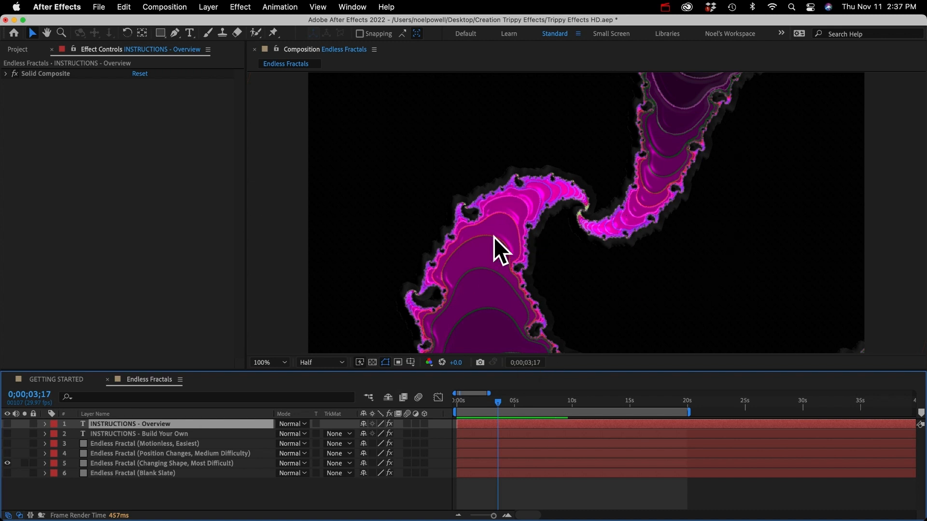
{"action": "left_click", "coordinate": [7, 424]}
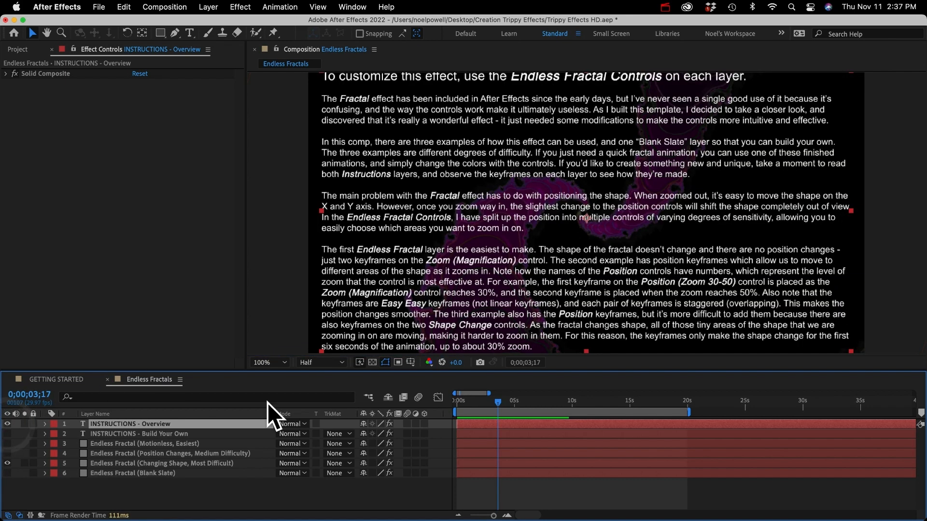
{"action": "left_click", "coordinate": [259, 362]}
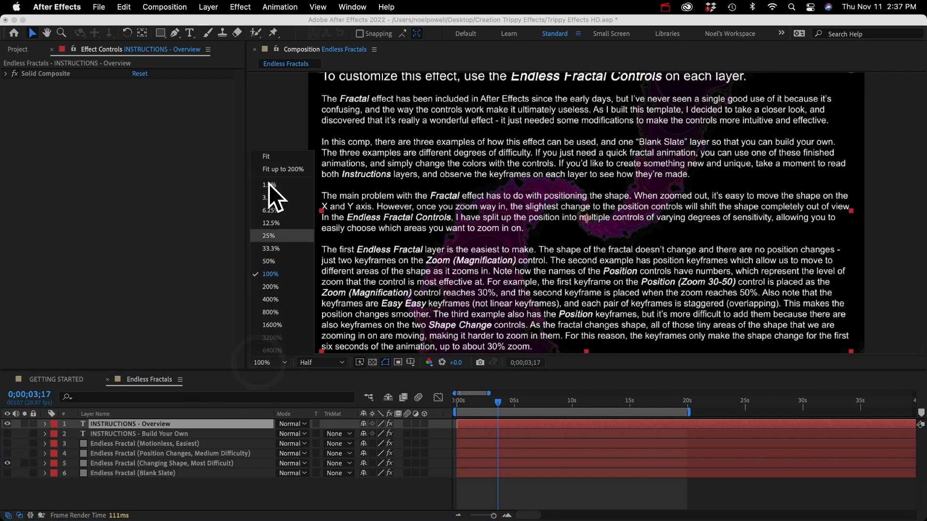
{"action": "left_click", "coordinate": [269, 157]}
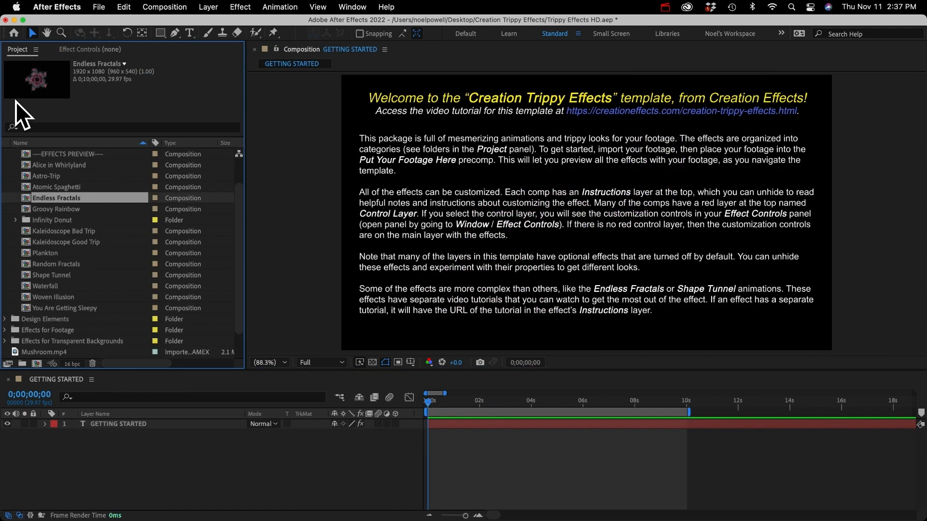
Open the Shape Tunnel composition and preview its animation
{"action": "double_click", "coordinate": [48, 274]}
{"action": "key", "text": "space"}
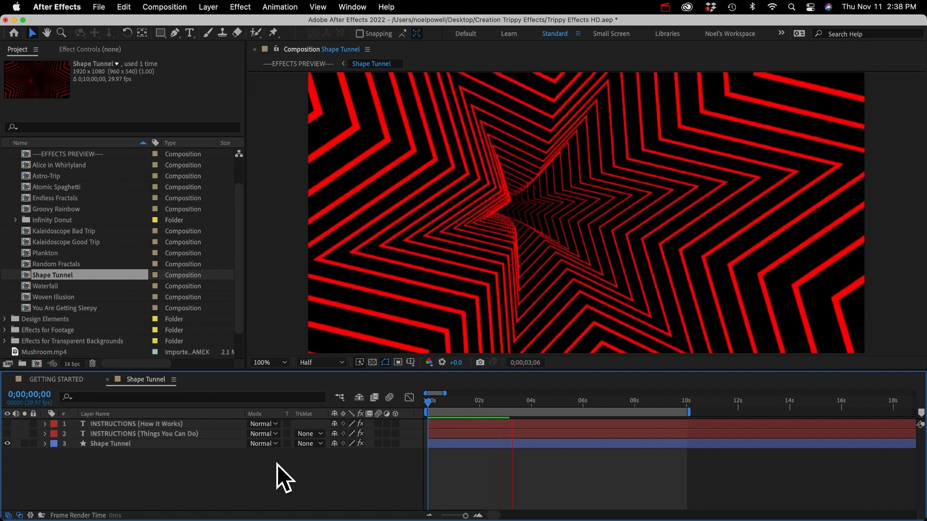
{"action": "key", "text": "space"}
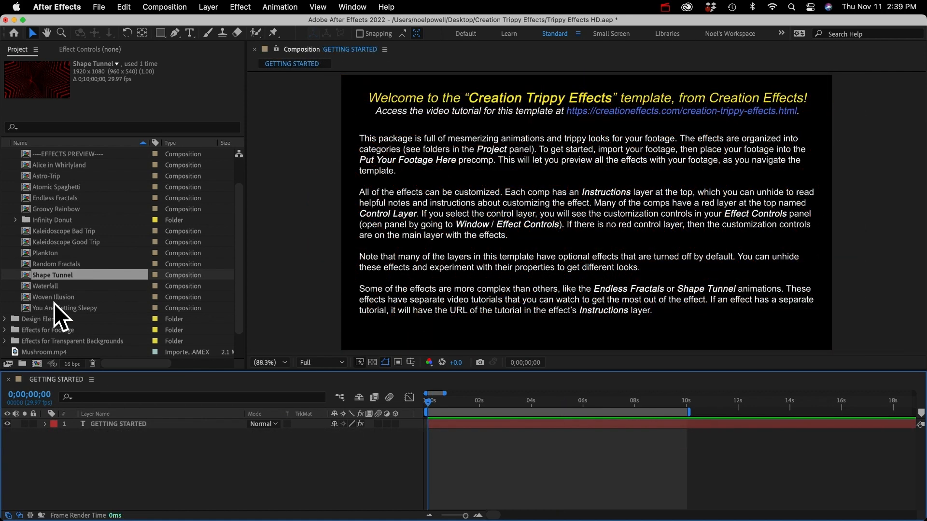
Open the You Are Getting Sleepy composition, look through its layers and preview the Classic Black & White layer
{"action": "left_click", "coordinate": [53, 307]}
{"action": "double_click", "coordinate": [56, 306]}
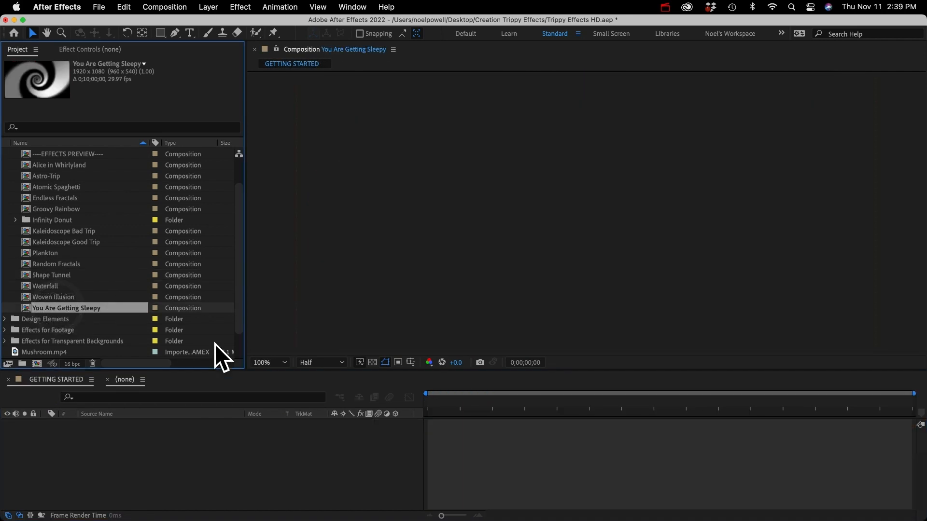
{"action": "scroll", "coordinate": [127, 461], "scroll_direction": "down", "scroll_amount": 2}
{"action": "scroll", "coordinate": [116, 449], "scroll_direction": "up", "scroll_amount": 2}
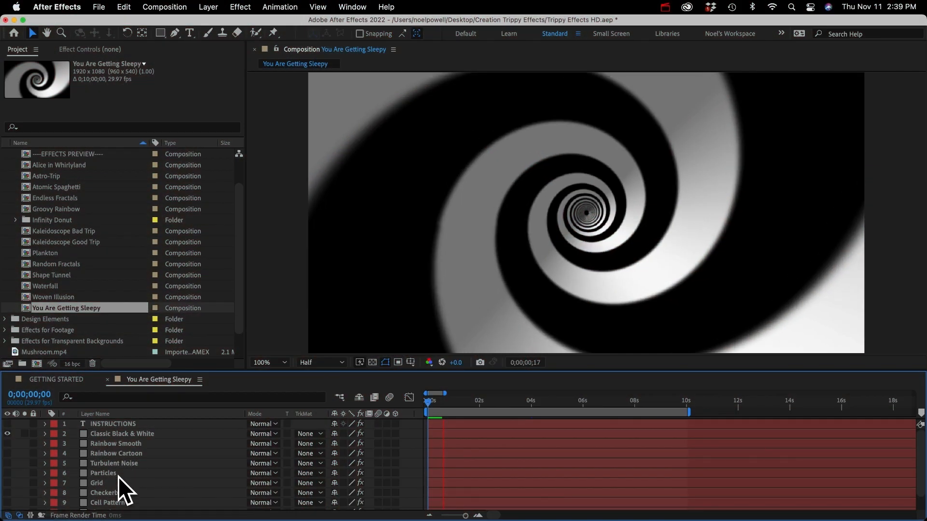
{"action": "left_click", "coordinate": [123, 435]}
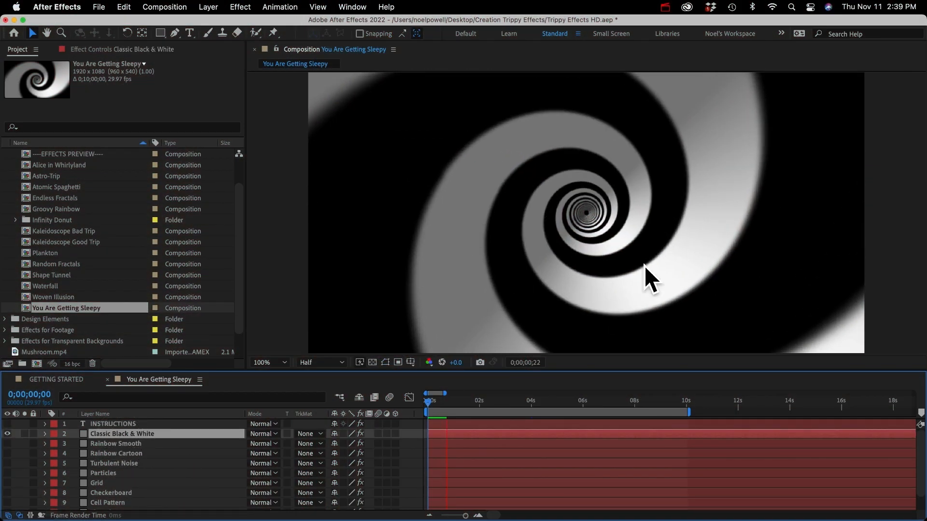
{"action": "key", "text": "space"}
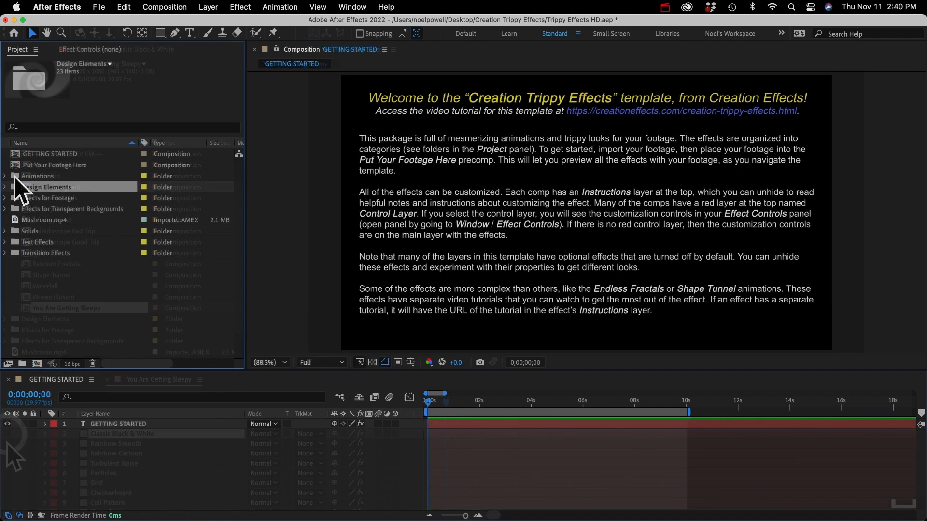
Expand the Animations folder and open its ----EFFECTS PREVIEW---- composition
{"action": "left_click", "coordinate": [14, 177]}
{"action": "left_click", "coordinate": [6, 176]}
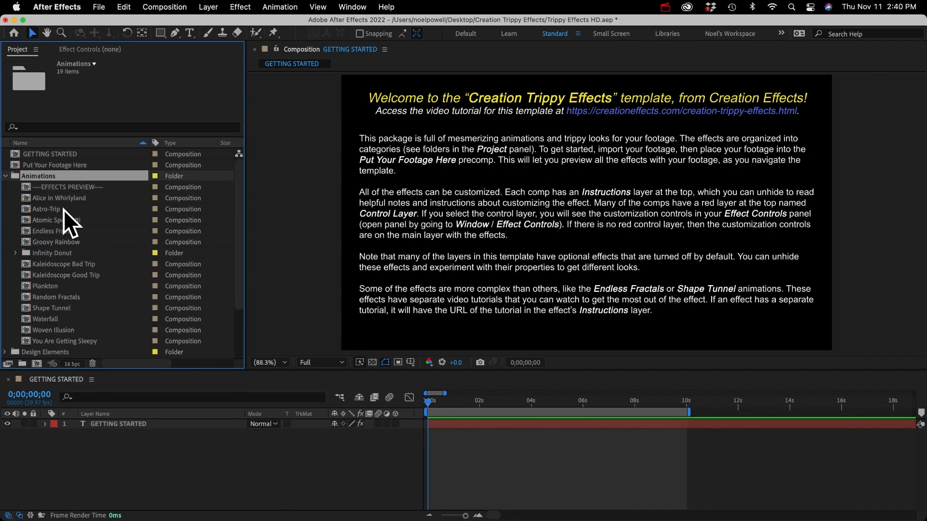
{"action": "left_click", "coordinate": [68, 186]}
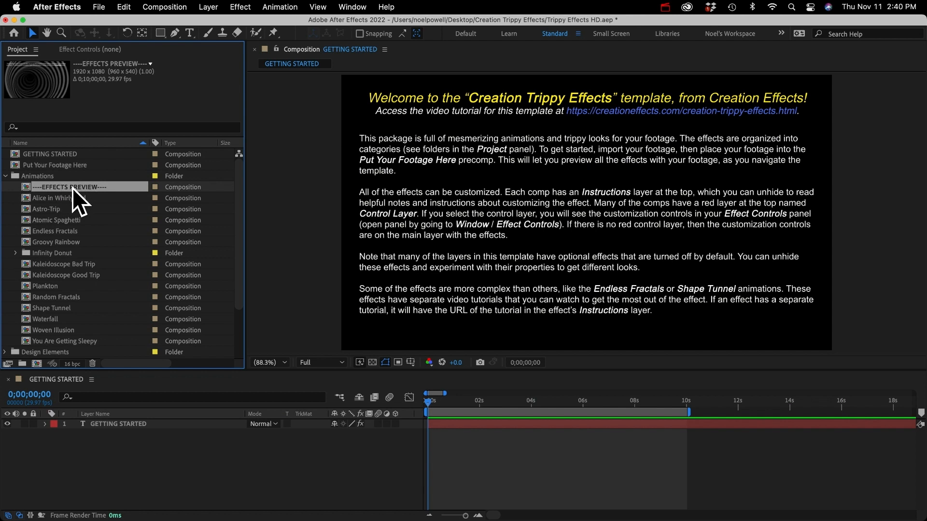
{"action": "scroll", "coordinate": [97, 270], "scroll_direction": "down", "scroll_amount": 3}
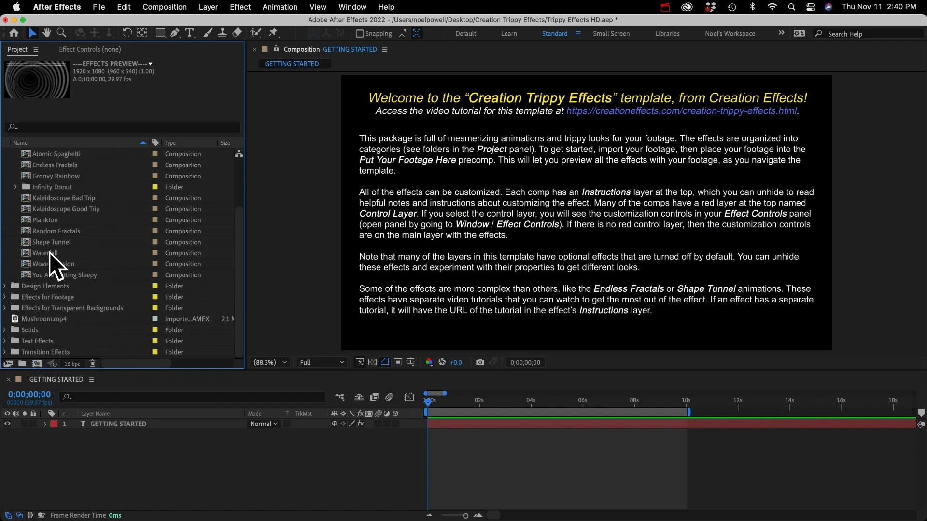
{"action": "scroll", "coordinate": [47, 279], "scroll_direction": "up", "scroll_amount": 3}
{"action": "double_click", "coordinate": [60, 187]}
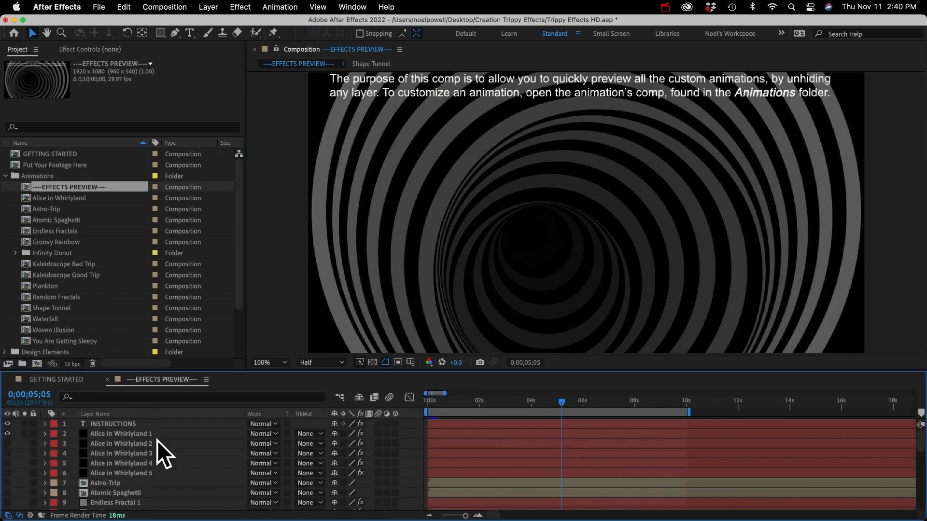
Look through the animation layers in the effects preview composition, from Alice in Whirlyland down to Waterfall
{"action": "left_click", "coordinate": [125, 444]}
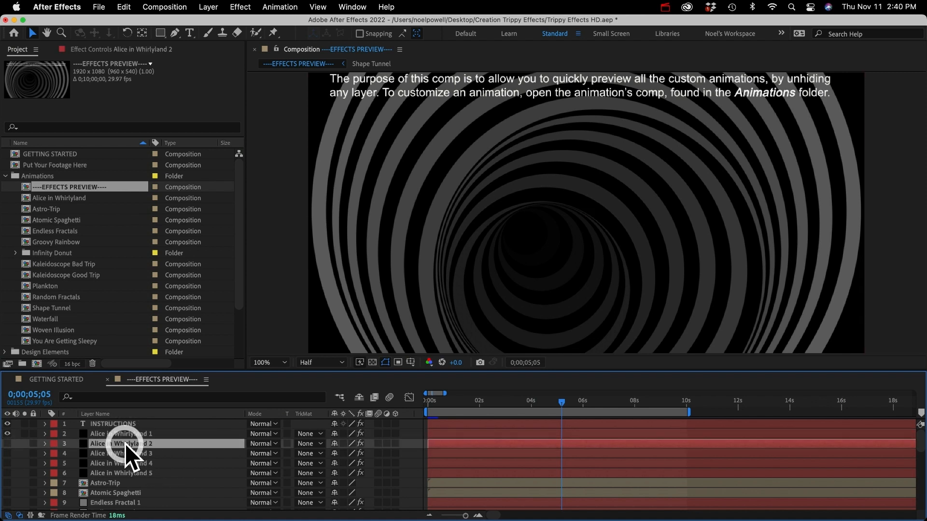
{"action": "left_click", "coordinate": [125, 454]}
{"action": "left_click", "coordinate": [130, 464]}
{"action": "scroll", "coordinate": [169, 475], "scroll_direction": "down", "scroll_amount": 8}
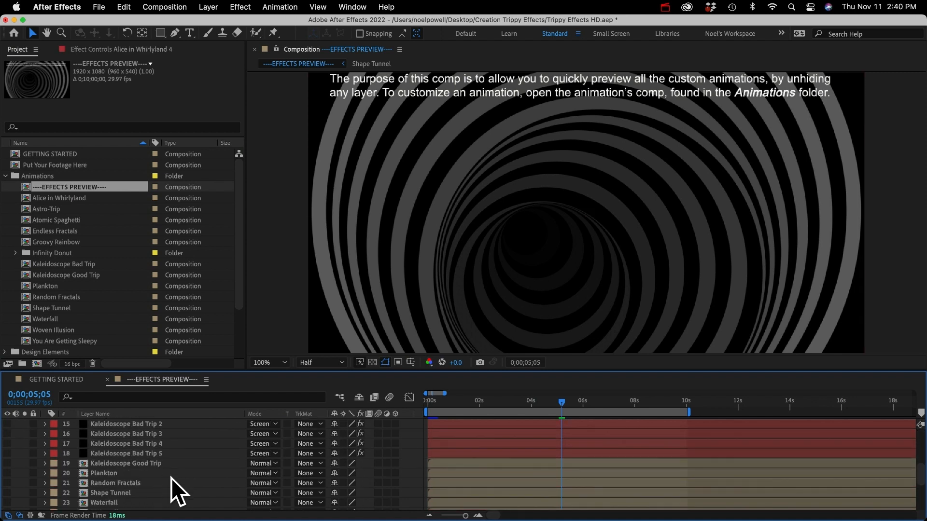
{"action": "scroll", "coordinate": [151, 435], "scroll_direction": "up", "scroll_amount": 8}
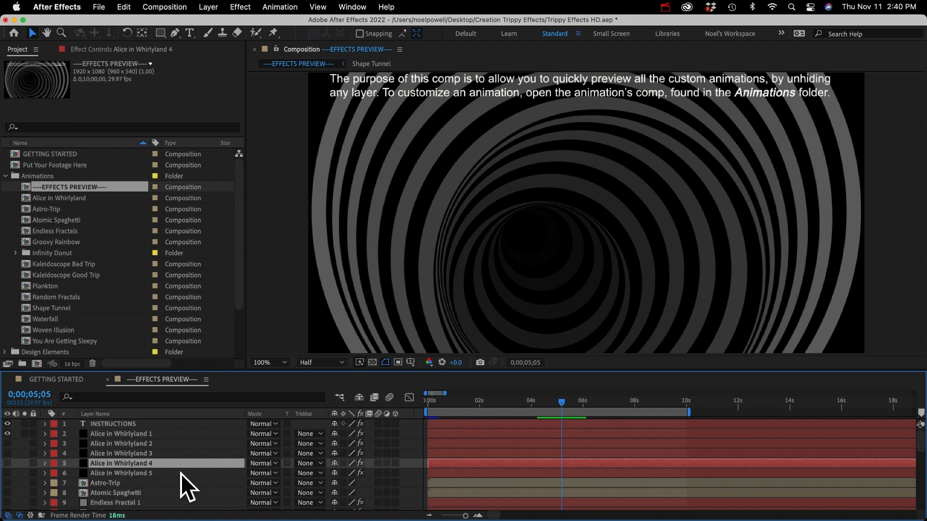
Select the Astro-Trip layer in the effects preview and open the Astro-Trip composition from the Animations folder
{"action": "left_click", "coordinate": [105, 483]}
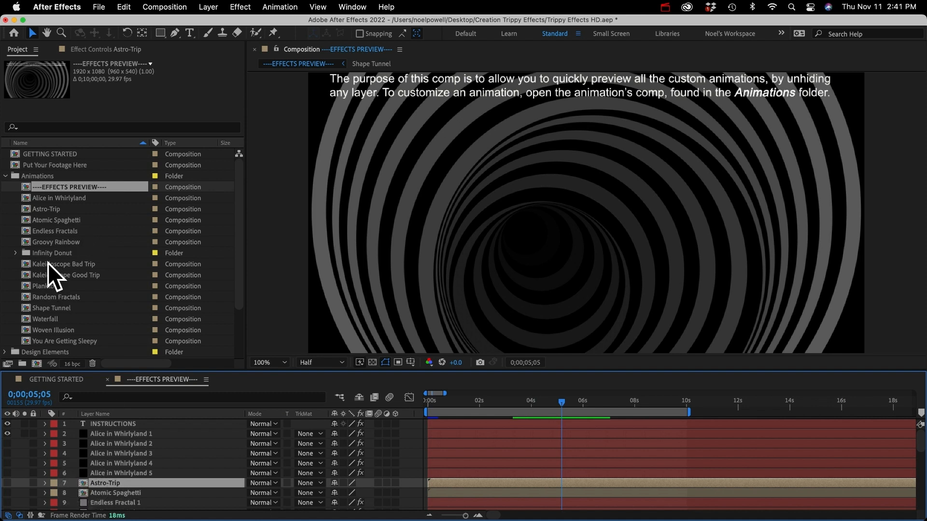
{"action": "left_click", "coordinate": [38, 208]}
{"action": "double_click", "coordinate": [35, 208]}
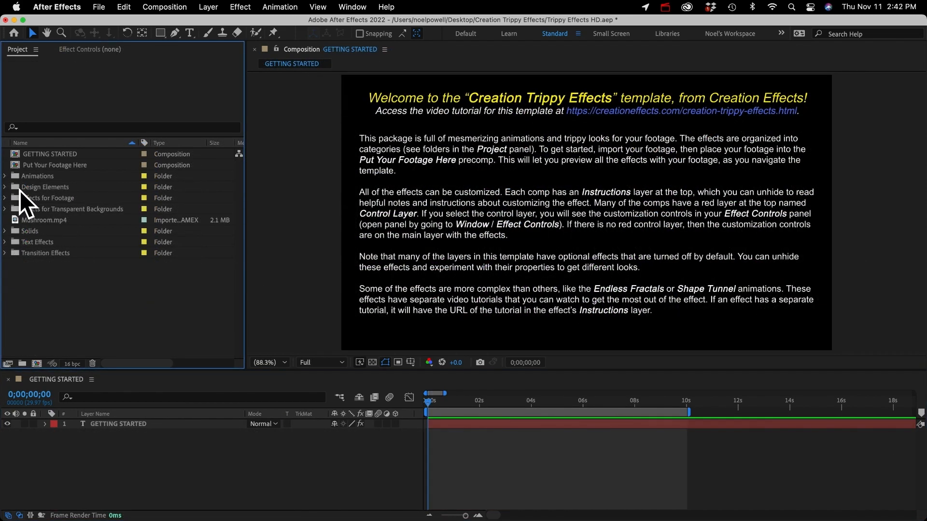
Expand the Design Elements folder, preview the Anime Action Lines composition and close it
{"action": "left_click", "coordinate": [13, 187]}
{"action": "left_click", "coordinate": [4, 187]}
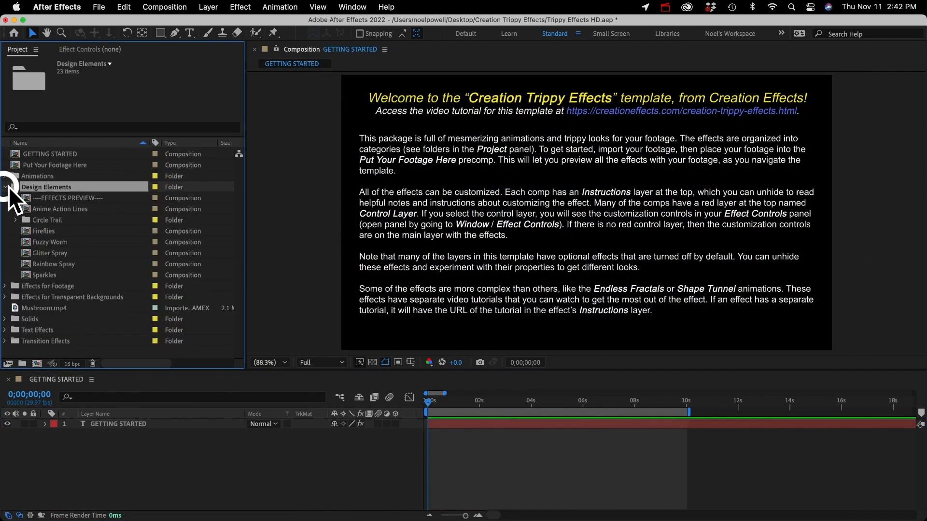
{"action": "double_click", "coordinate": [53, 210]}
{"action": "key", "text": "space"}
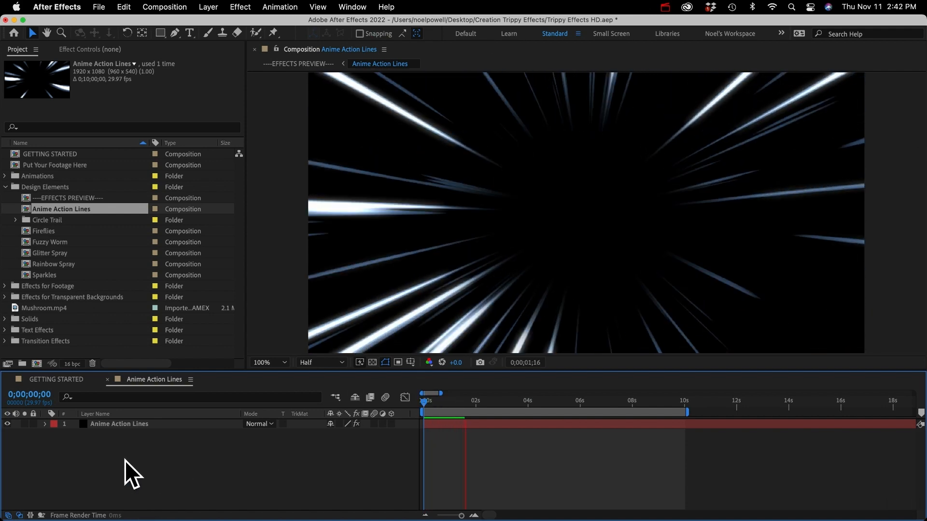
{"action": "key", "text": "space"}
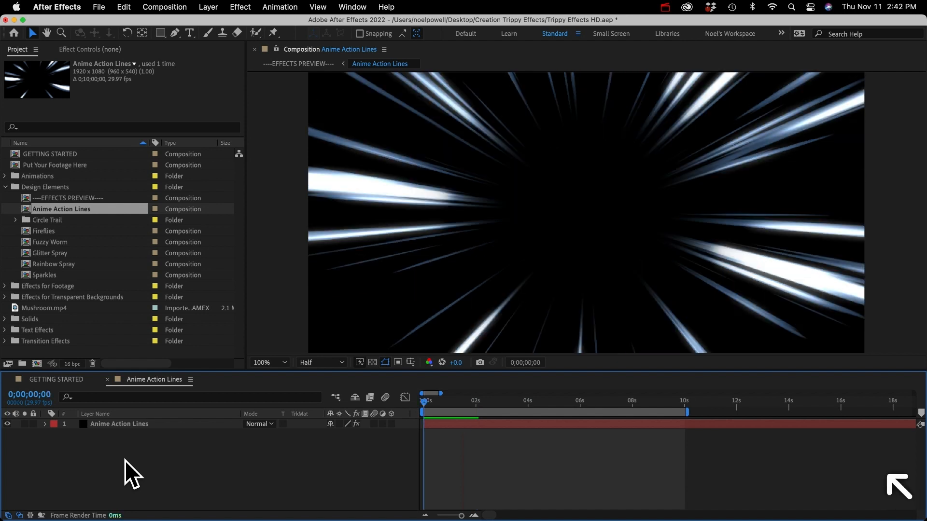
{"action": "key", "text": "super+w"}
Open the Fuzzy Worm composition, fit it to the viewer and preview its animation
{"action": "left_click", "coordinate": [39, 219]}
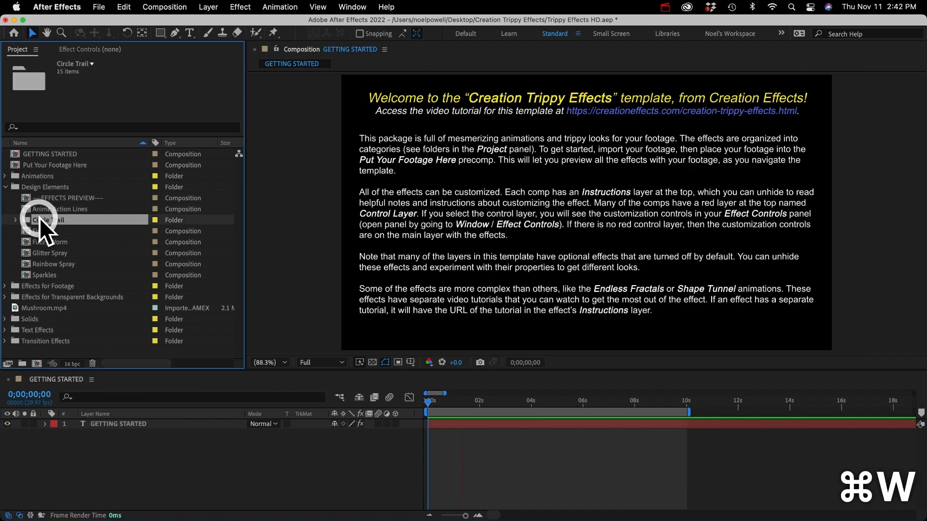
{"action": "left_click", "coordinate": [41, 242]}
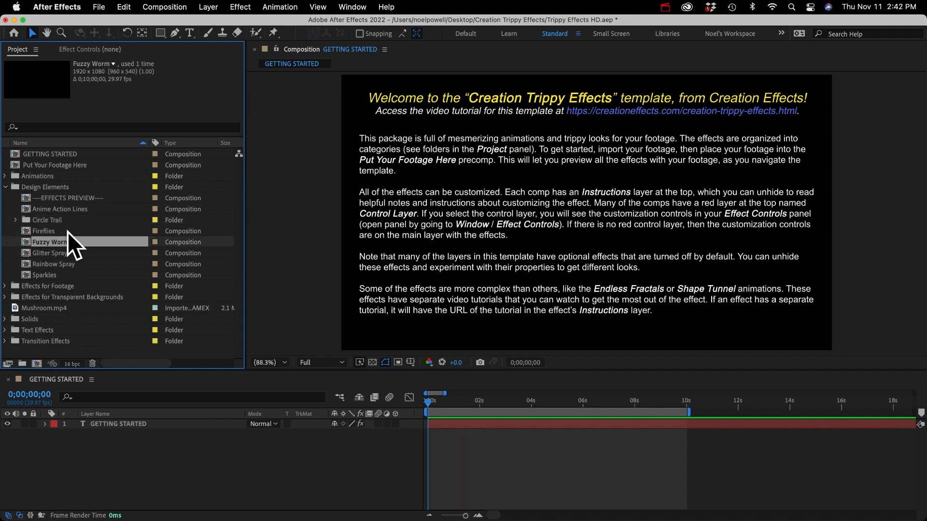
{"action": "double_click", "coordinate": [37, 242]}
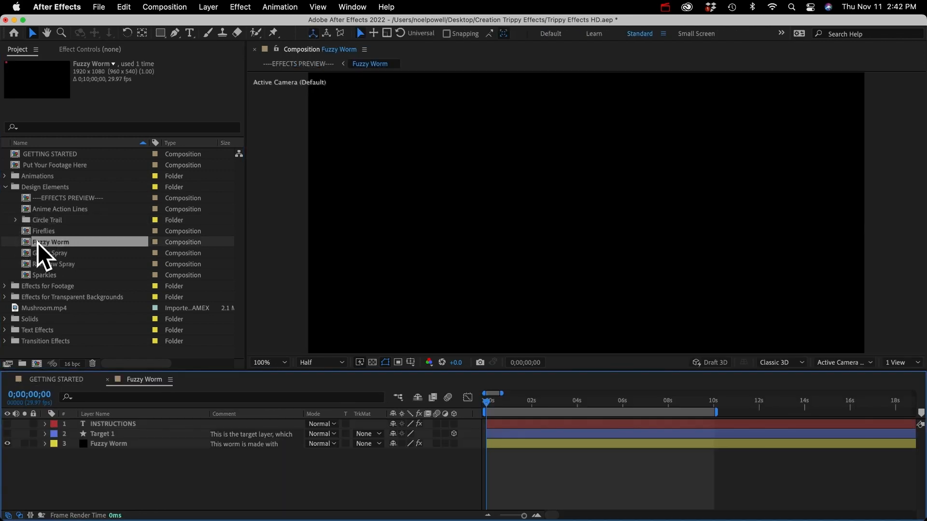
{"action": "left_click", "coordinate": [273, 362]}
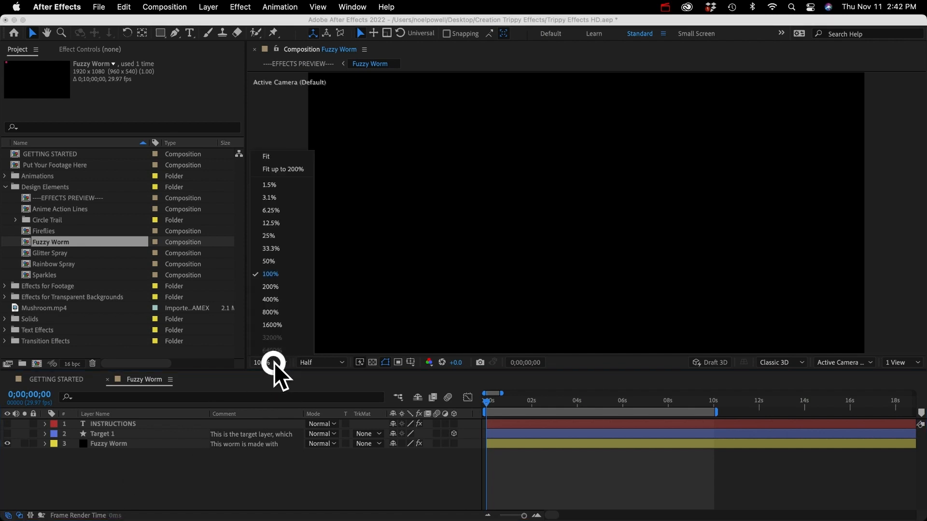
{"action": "left_click", "coordinate": [276, 156]}
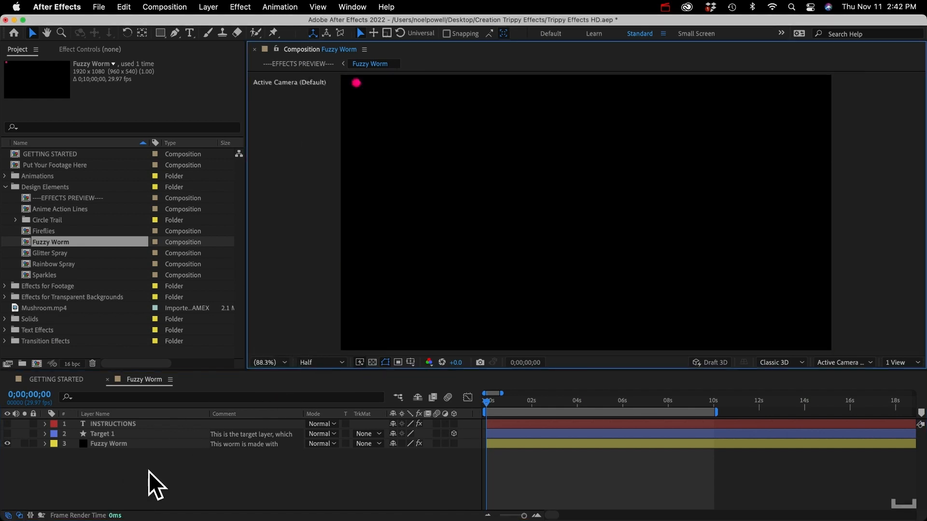
{"action": "key", "text": "space"}
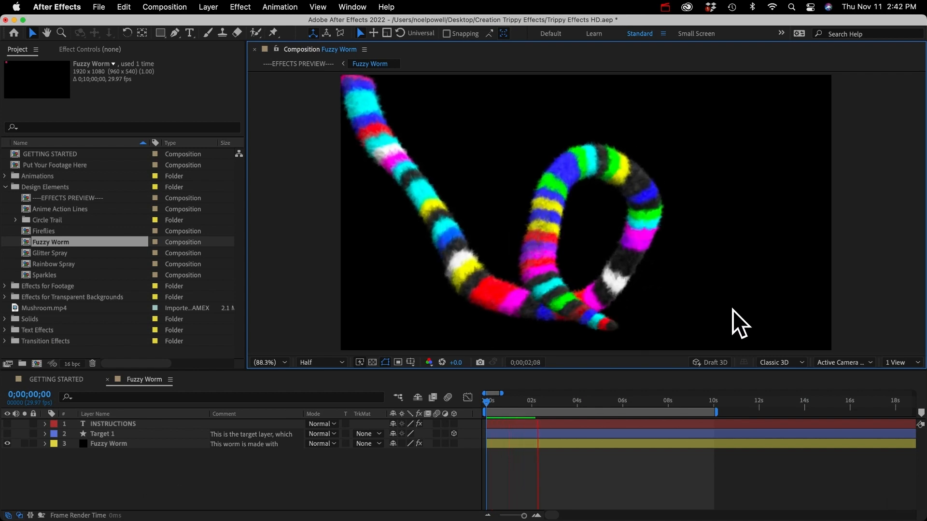
{"action": "key", "text": "space"}
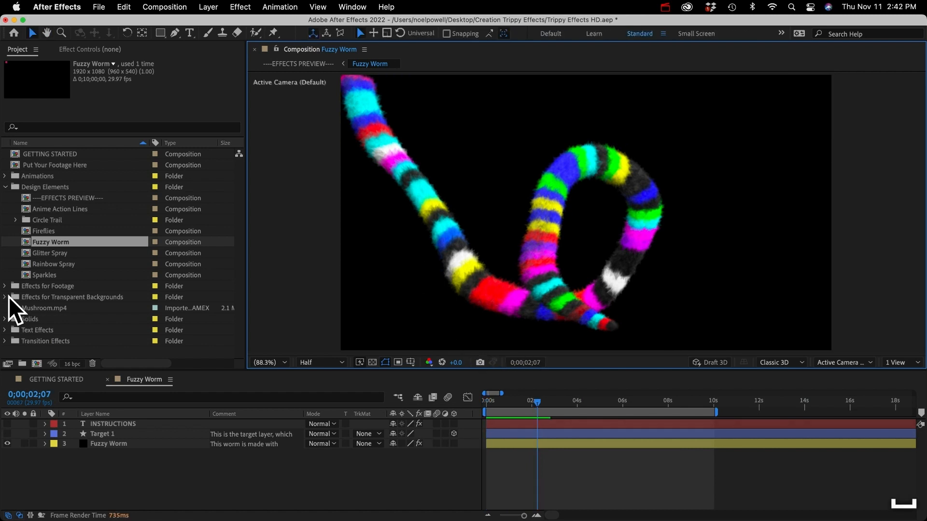
Expand the Circle Trail folder, open the Circle Trail composition and preview its animation
{"action": "left_click", "coordinate": [16, 220]}
{"action": "double_click", "coordinate": [50, 228]}
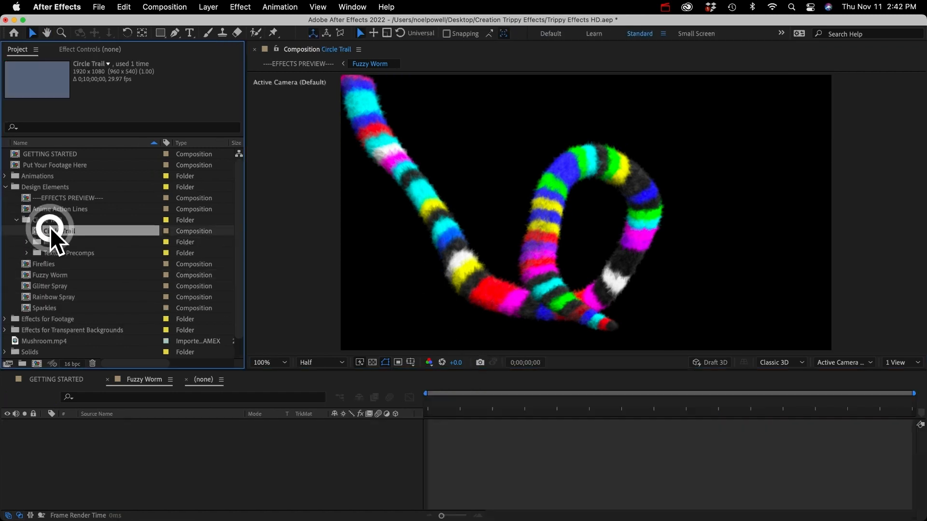
{"action": "key", "text": "space"}
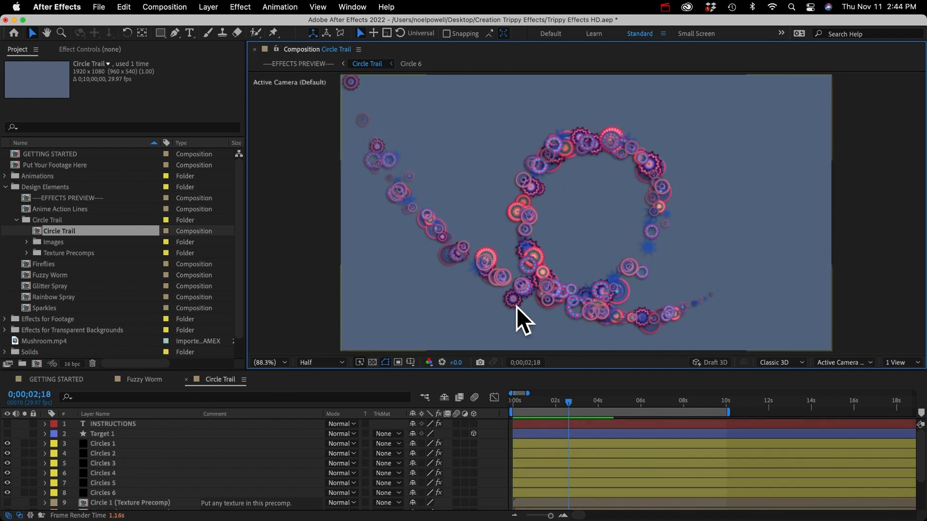
Return to the Fuzzy Worm composition, unhide the Target 1 layer and reveal its Position keyframes
{"action": "left_click", "coordinate": [139, 381]}
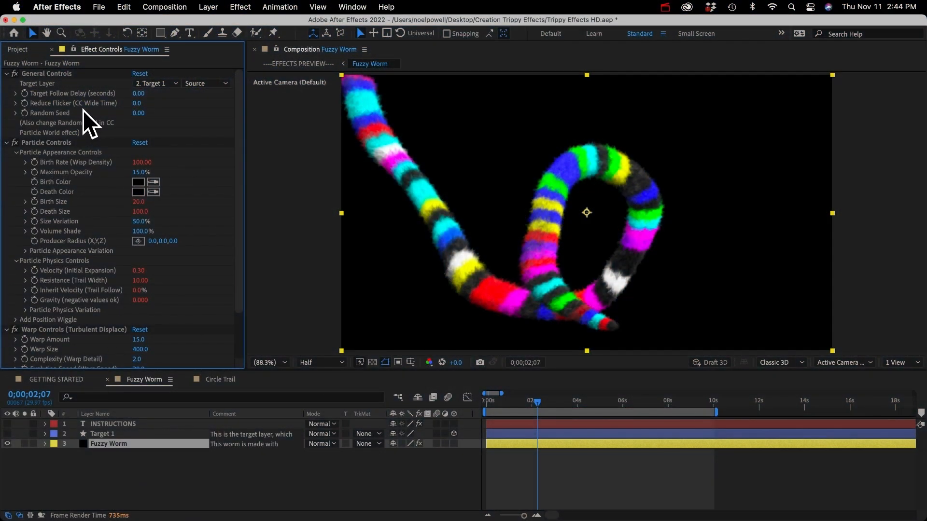
{"action": "left_click", "coordinate": [97, 445]}
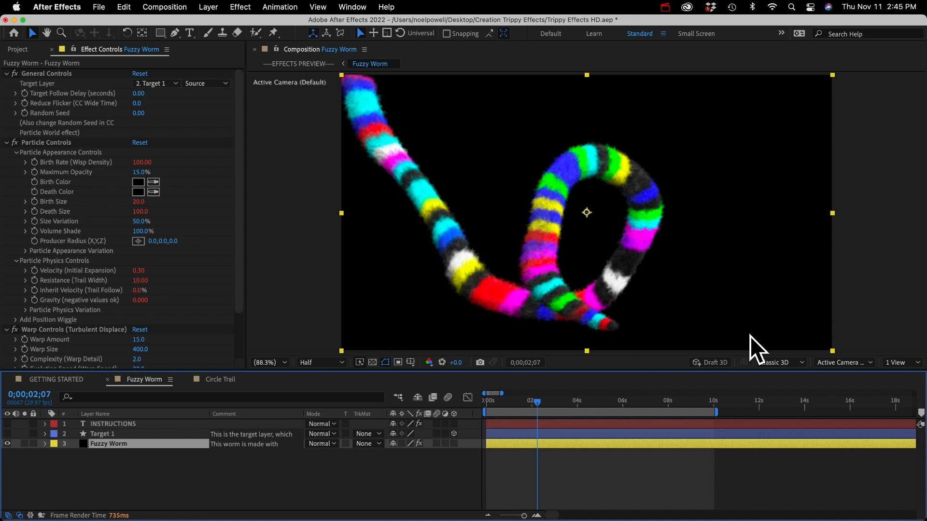
{"action": "left_click", "coordinate": [102, 434]}
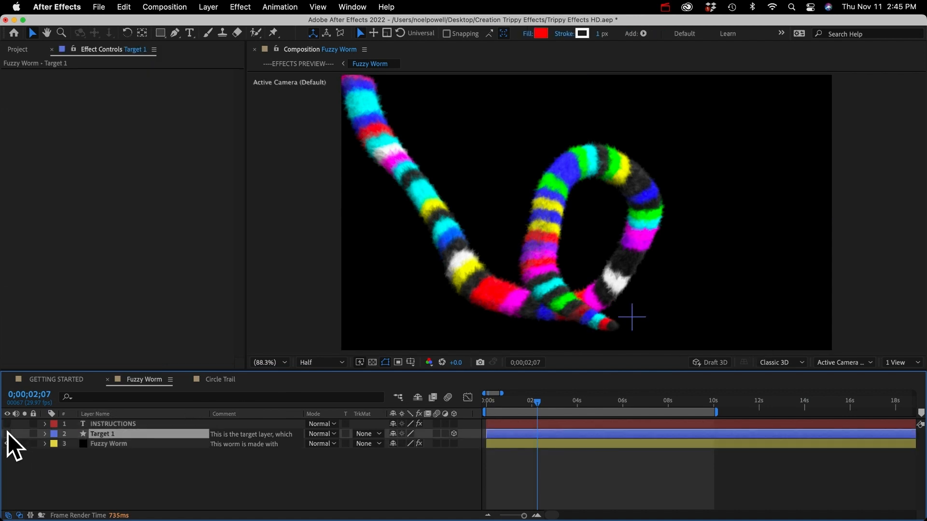
{"action": "left_click", "coordinate": [7, 433]}
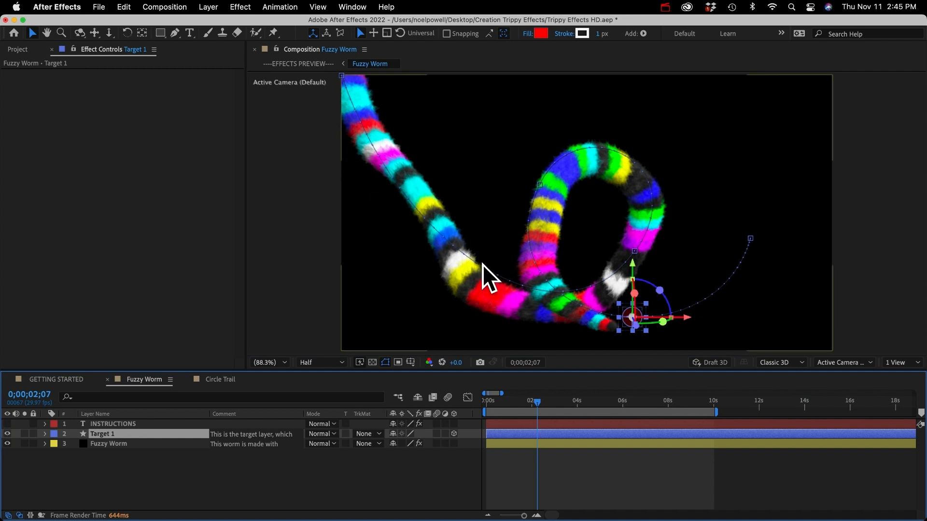
{"action": "key", "text": "p"}
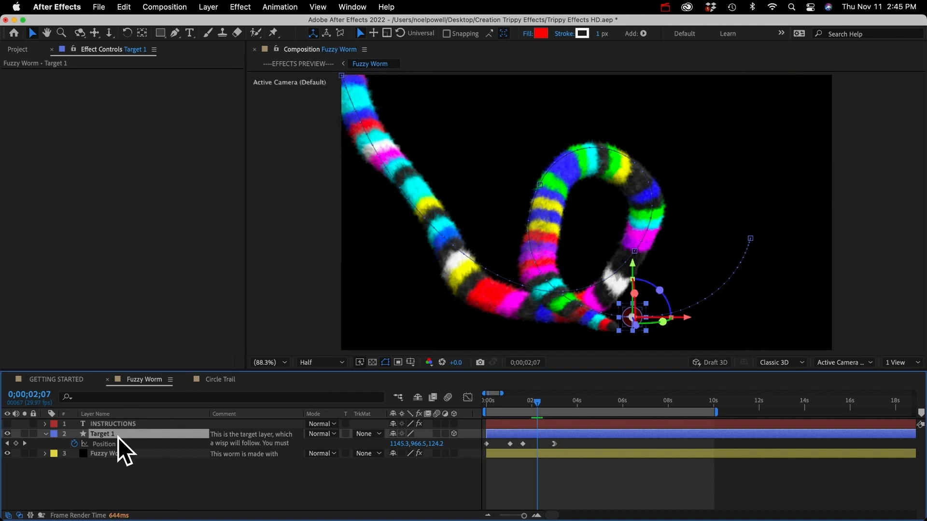
{"action": "left_click", "coordinate": [104, 434]}
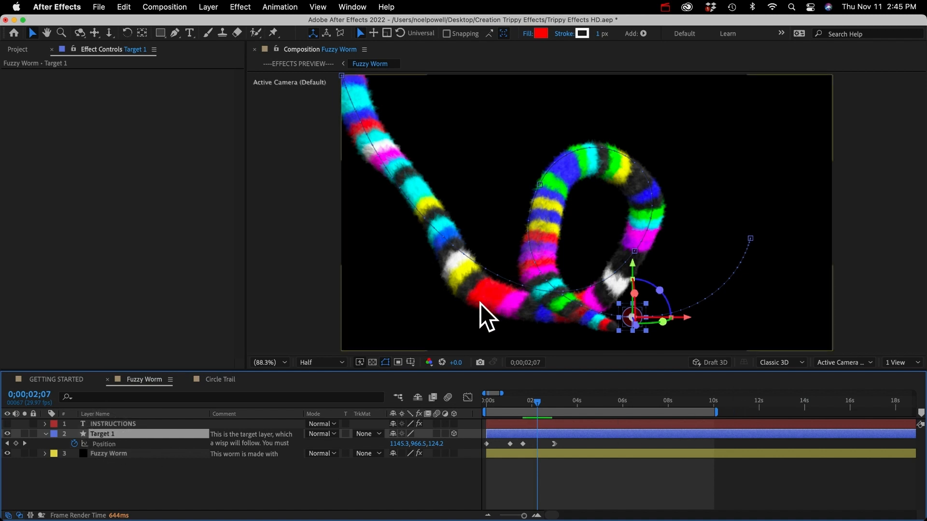
Examine the Fuzzy Worm layer's Target Layer options and its particle and warp controls, comparing them with the Target 1 motion path
{"action": "left_click", "coordinate": [108, 454]}
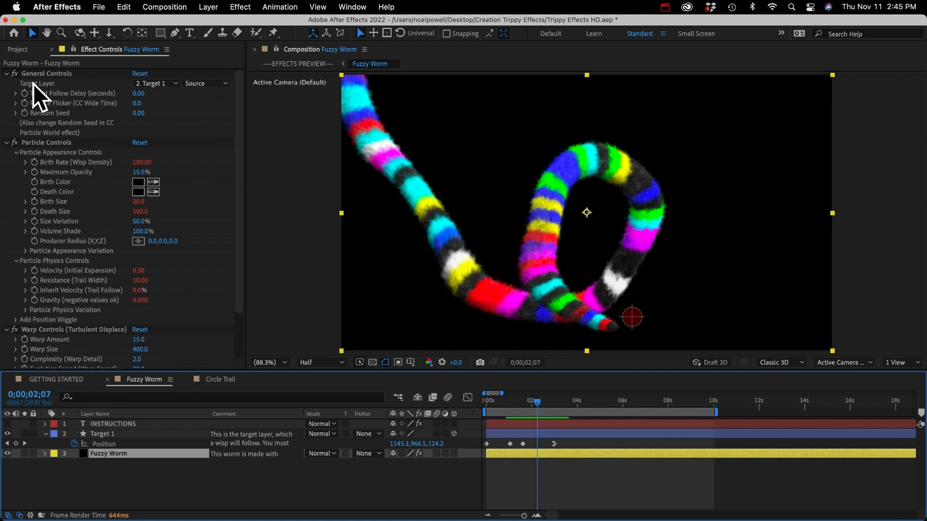
{"action": "left_click", "coordinate": [157, 83]}
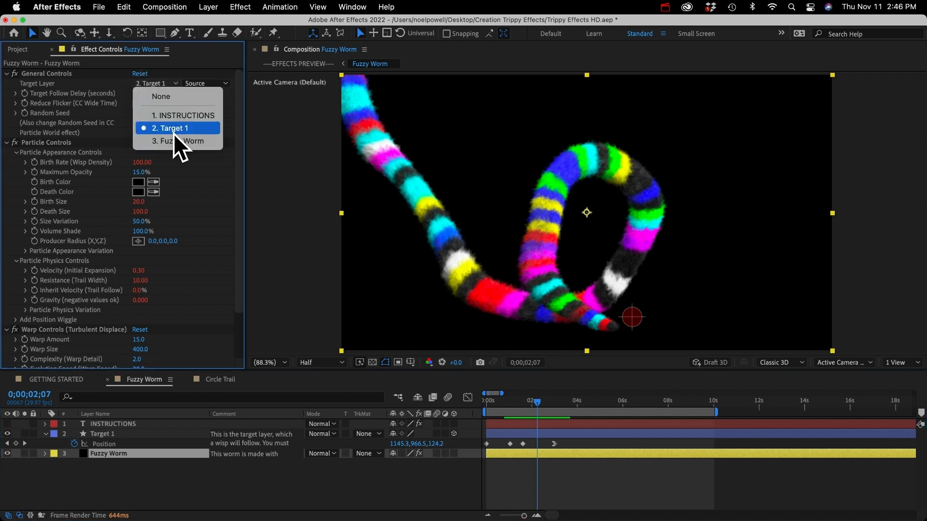
{"action": "left_click", "coordinate": [120, 443]}
{"action": "left_click", "coordinate": [110, 433]}
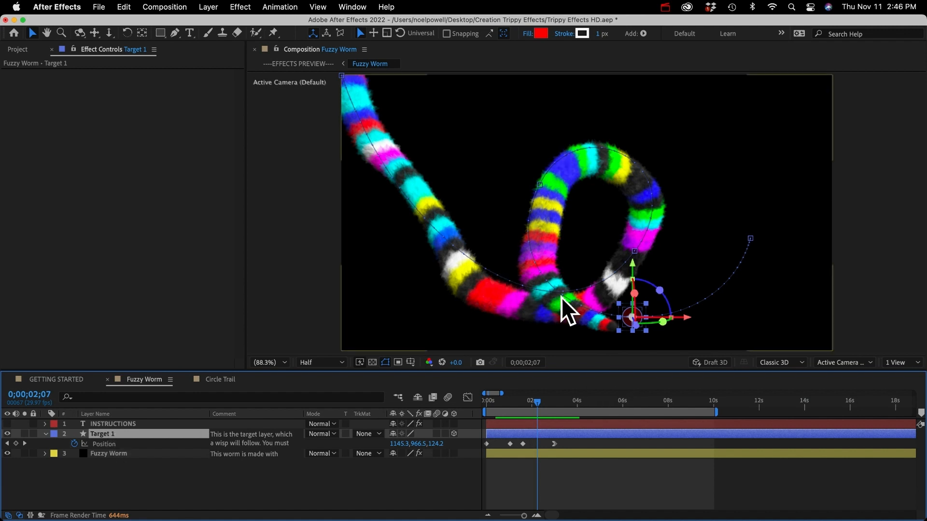
{"action": "left_click", "coordinate": [116, 453]}
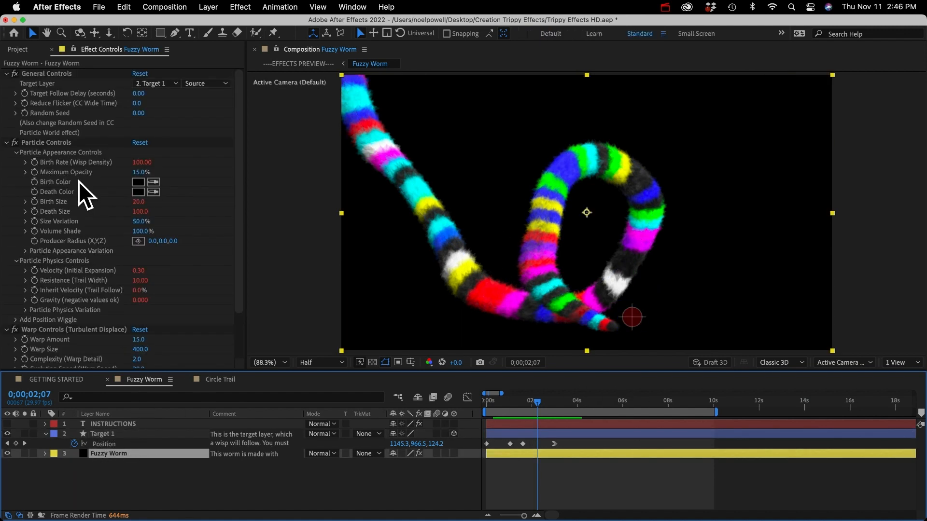
{"action": "scroll", "coordinate": [78, 181], "scroll_direction": "down", "scroll_amount": 3}
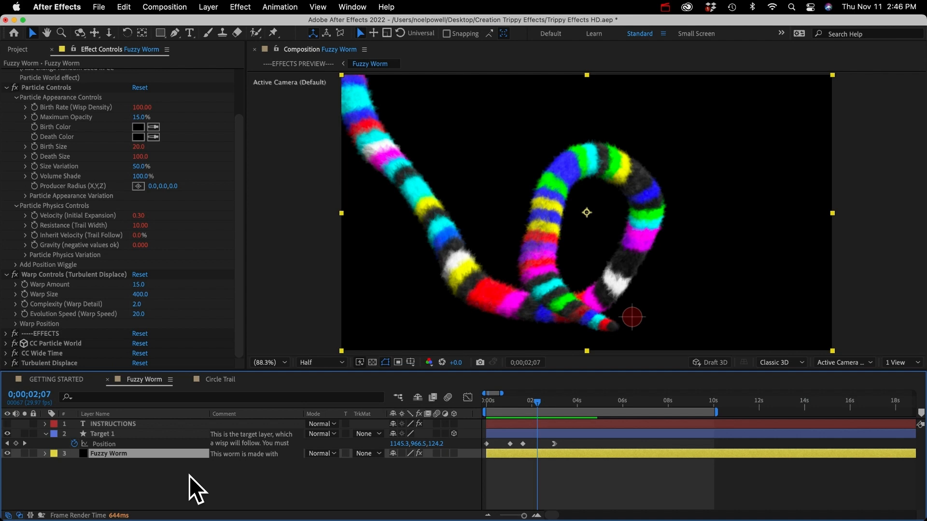
Collapse the Target 1 layer's properties in Fuzzy Worm and preview the Circle Trail composition again
{"action": "left_click", "coordinate": [45, 434]}
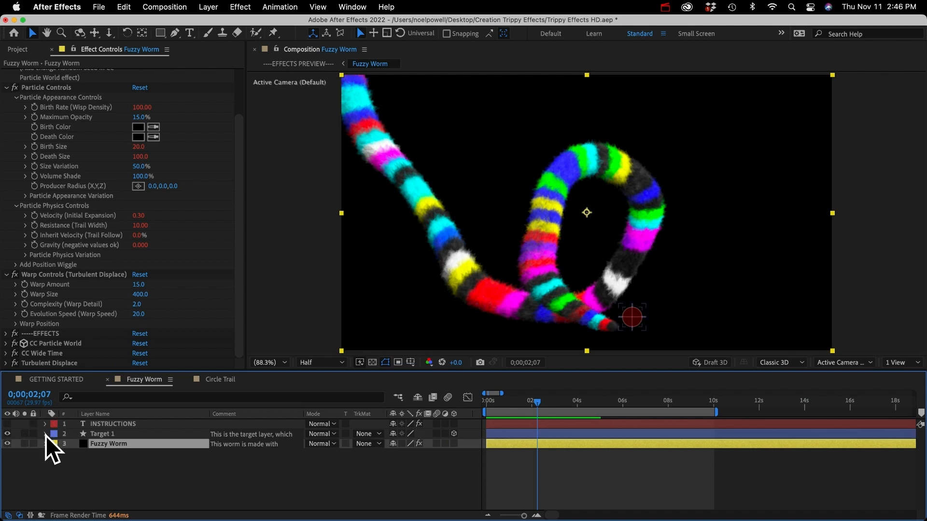
{"action": "left_click", "coordinate": [97, 460]}
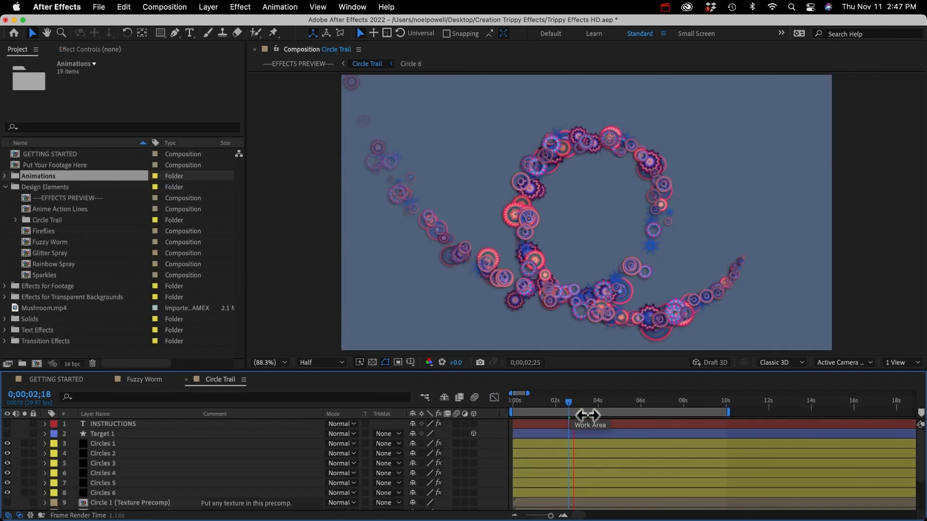
{"action": "key", "text": "space"}
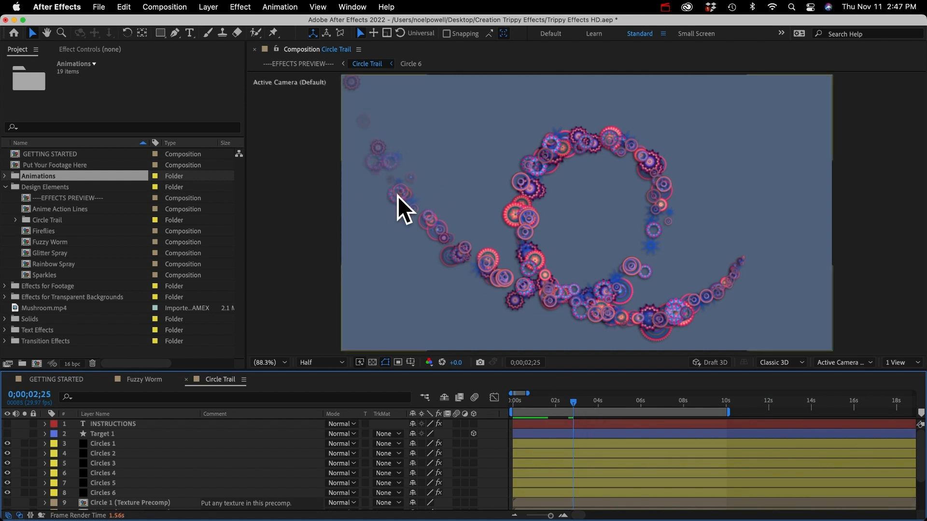
Reveal the Circles 1 layer's effects in Circle Trail and examine the CC Particle World properties, including Longevity (sec)
{"action": "left_click", "coordinate": [109, 445]}
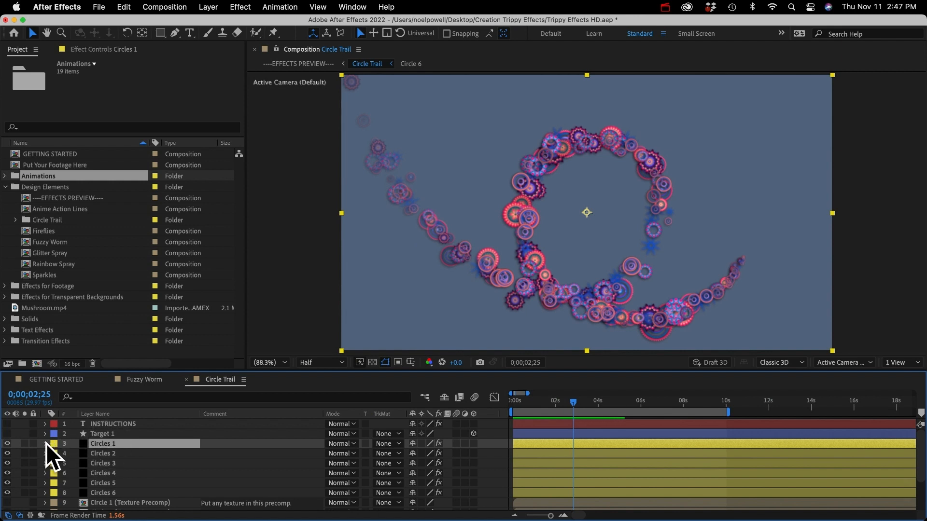
{"action": "key", "text": "e"}
{"action": "scroll", "coordinate": [54, 451], "scroll_direction": "down", "scroll_amount": 3}
{"action": "scroll", "coordinate": [54, 451], "scroll_direction": "up", "scroll_amount": 3}
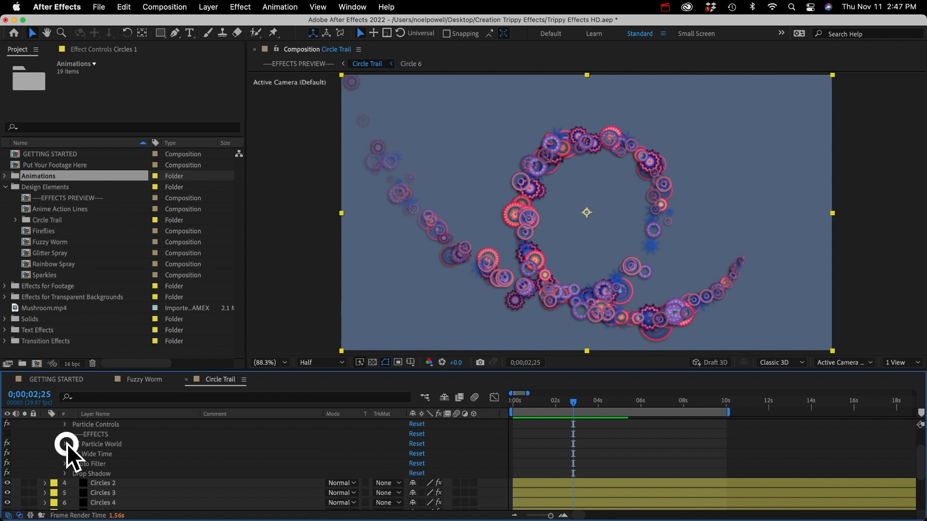
{"action": "left_click", "coordinate": [65, 444]}
{"action": "scroll", "coordinate": [106, 447], "scroll_direction": "up", "scroll_amount": 4}
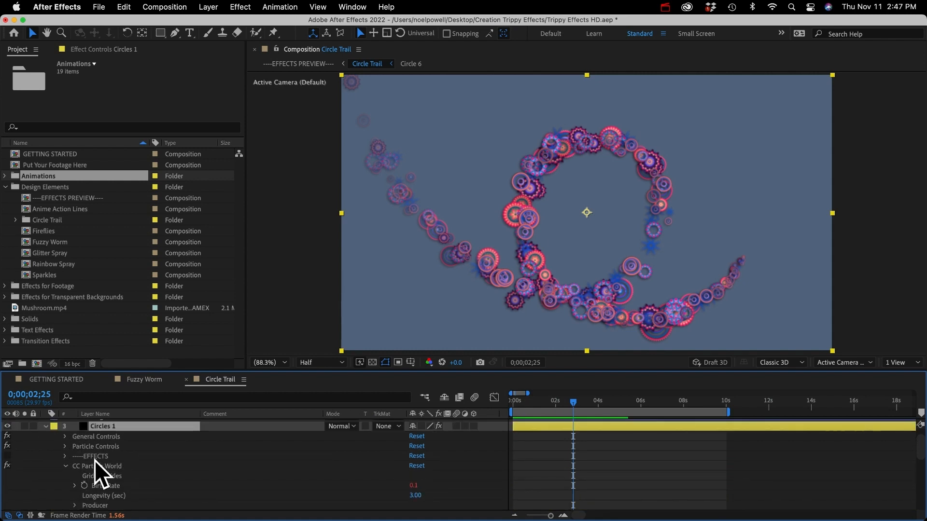
{"action": "left_click", "coordinate": [112, 496]}
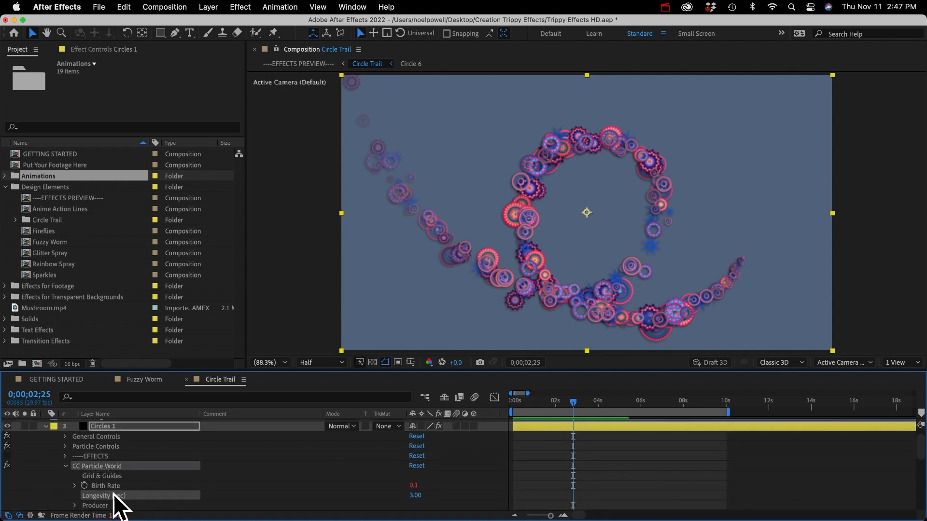
Close Circle Trail, open and preview the Glitter Spray composition, and select its Glitter Spray Control Layer
{"action": "key", "text": "super+w"}
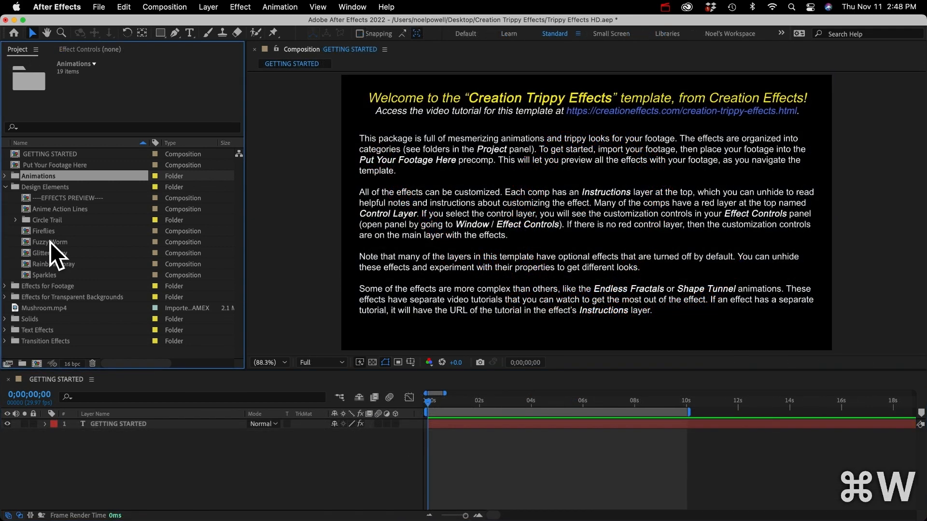
{"action": "left_click", "coordinate": [42, 252]}
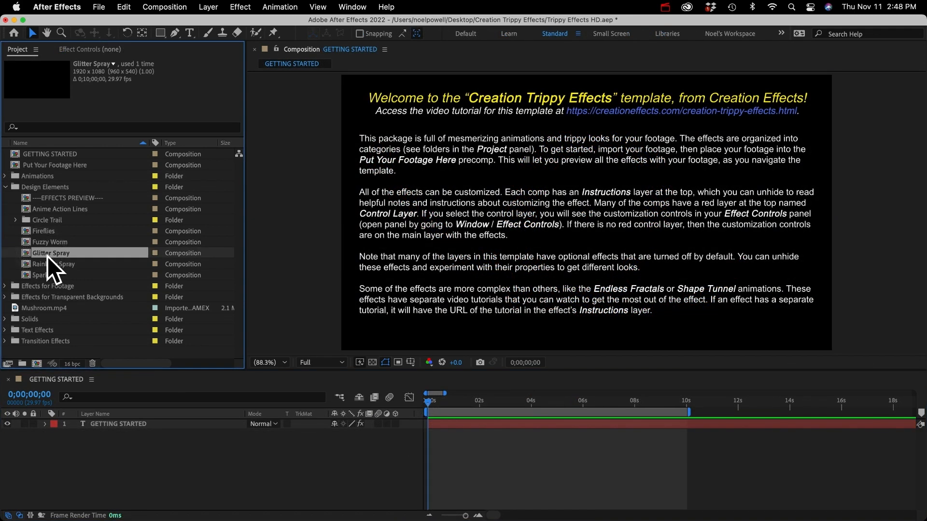
{"action": "double_click", "coordinate": [44, 253]}
{"action": "key", "text": "space"}
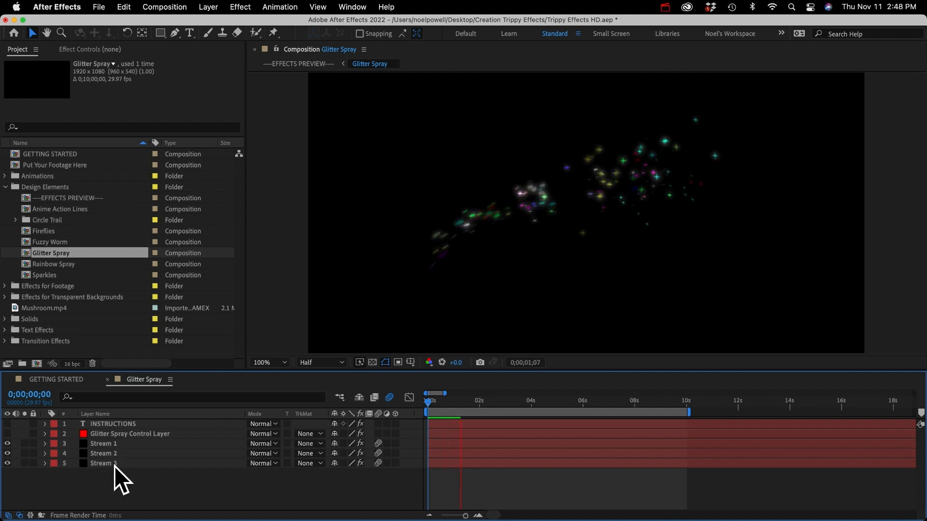
{"action": "key", "text": "space"}
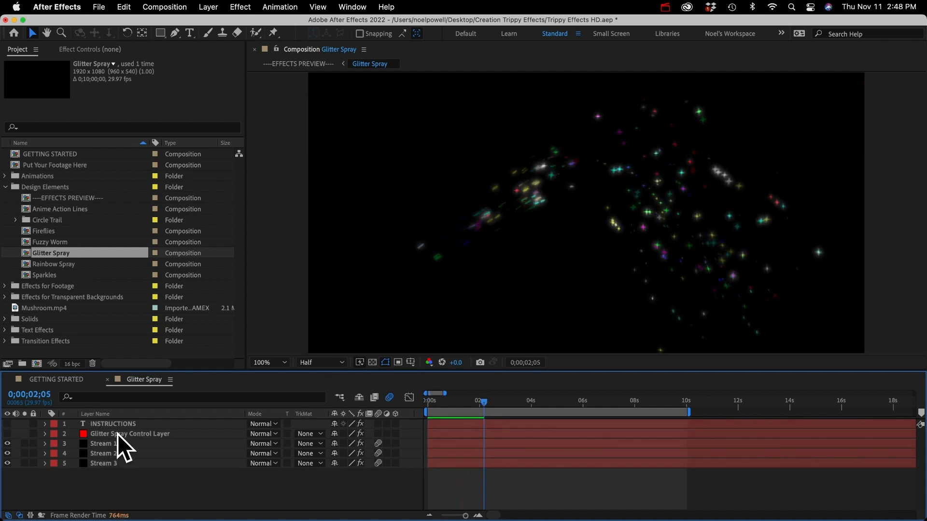
{"action": "left_click", "coordinate": [117, 433]}
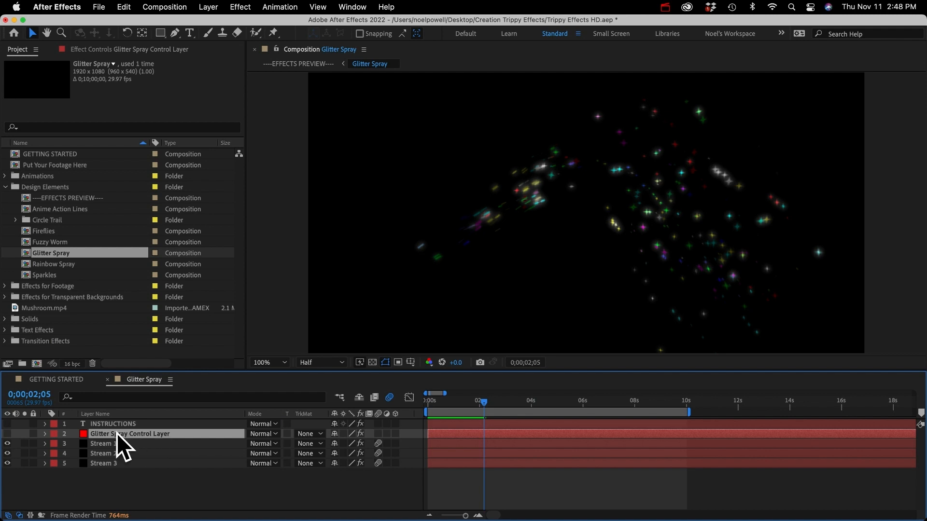
{"action": "left_click", "coordinate": [41, 287]}
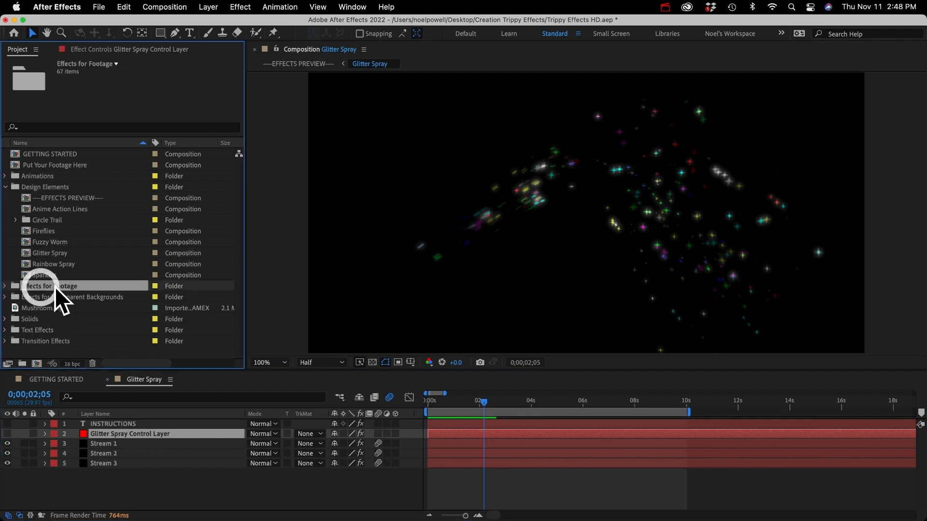
{"action": "left_click", "coordinate": [5, 286]}
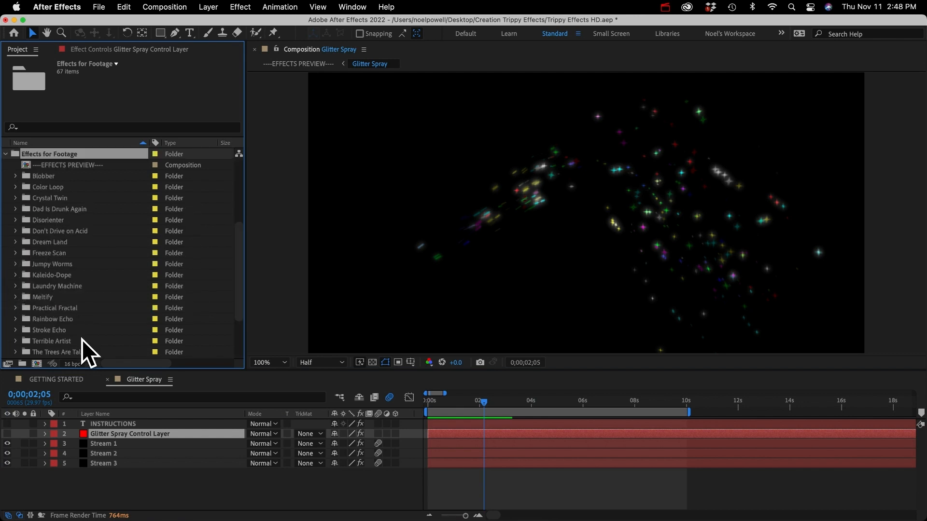
{"action": "left_click", "coordinate": [5, 153]}
Show the Glitter Spray Control Layer's effect controls and compare them with the effects on the Stream 3 layer
{"action": "left_click", "coordinate": [129, 433]}
{"action": "left_click", "coordinate": [107, 48]}
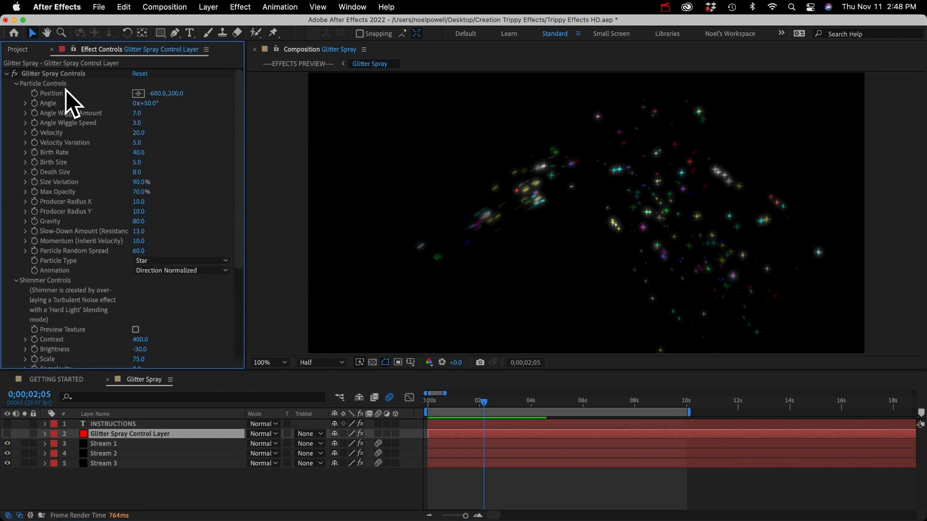
{"action": "left_click", "coordinate": [104, 464]}
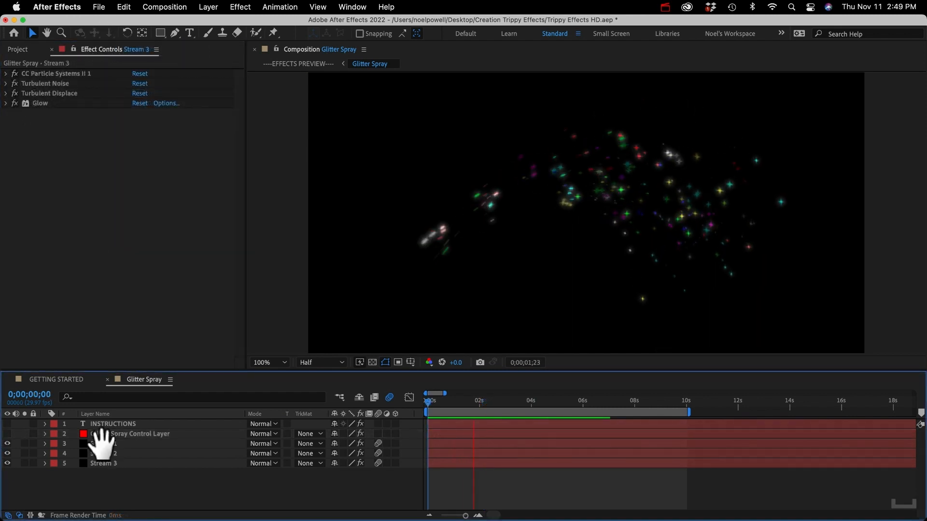
{"action": "left_click", "coordinate": [113, 434]}
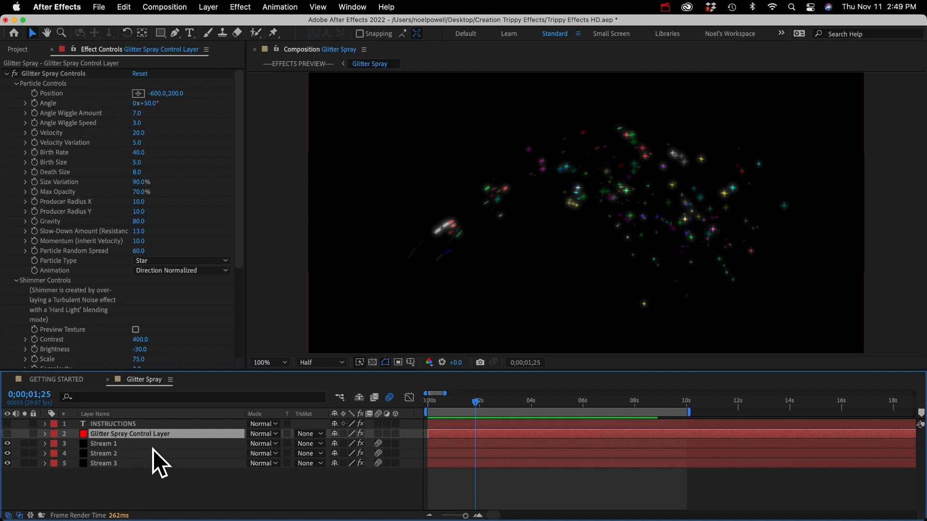
Start keyframing the Glitter Spray Angle at 0;00;01;25 and reveal the control layer's keyframed properties
{"action": "left_click", "coordinate": [34, 105]}
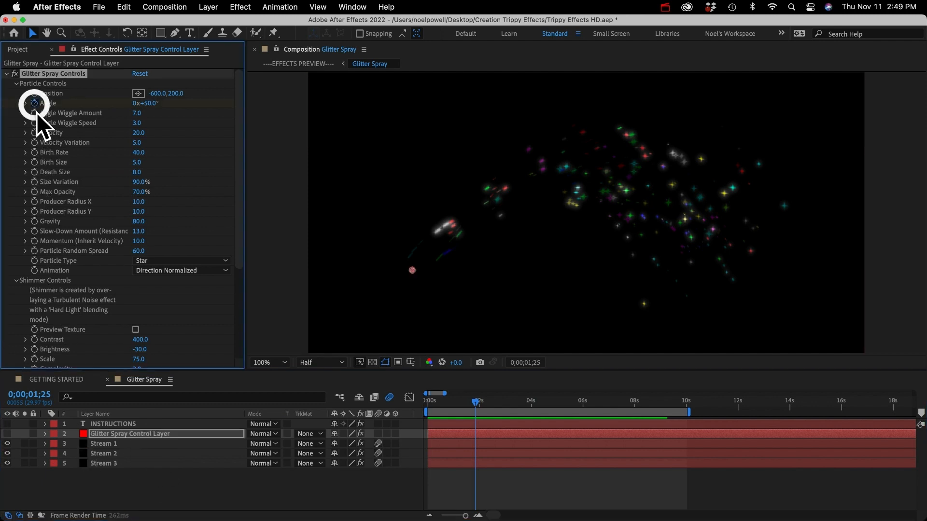
{"action": "left_click", "coordinate": [476, 402]}
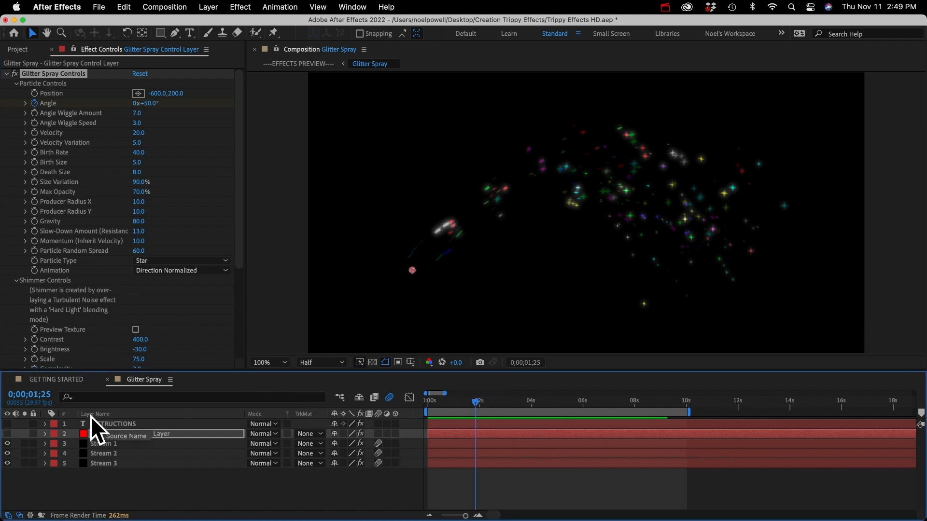
{"action": "left_click", "coordinate": [100, 435]}
{"action": "key", "text": "u"}
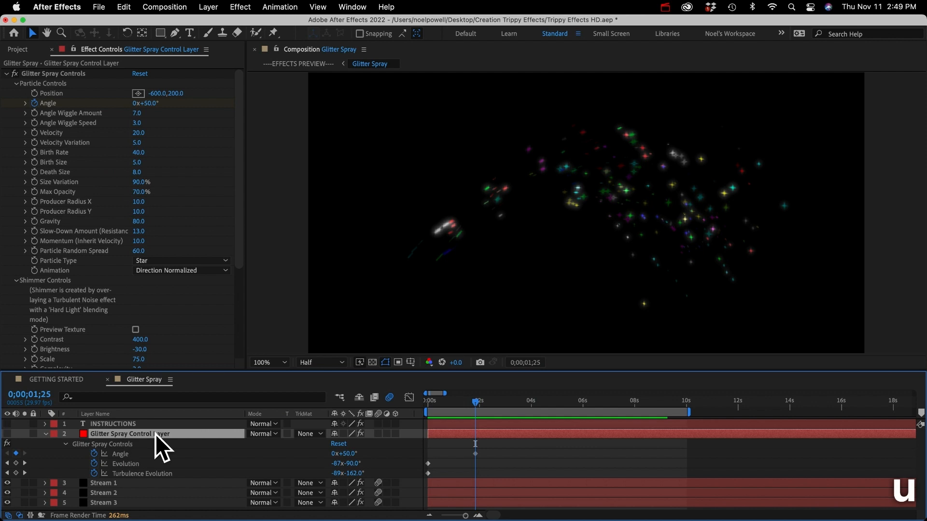
Add a 112° Angle keyframe at 0;00;02;16 and scrub between the two Angle keyframes
{"action": "left_click_drag", "start_coordinate": [476, 401], "coordinate": [494, 402]}
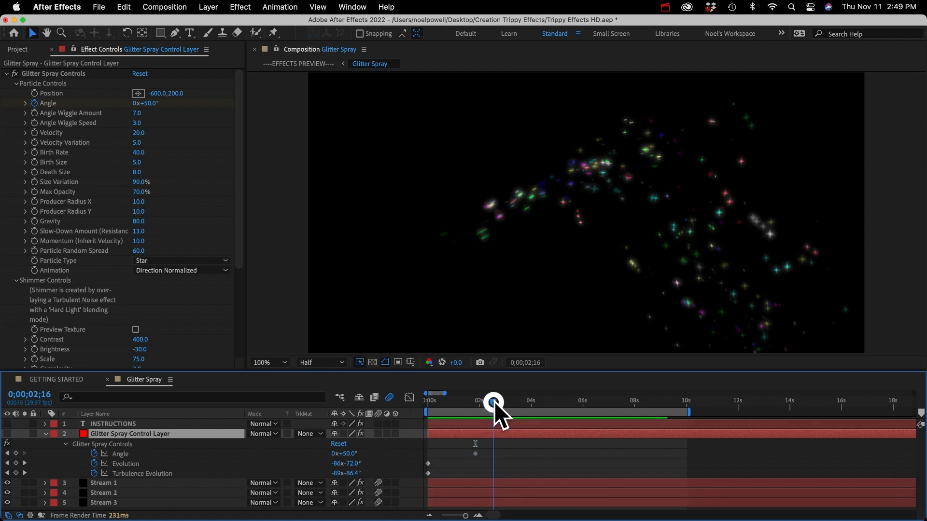
{"action": "left_click_drag", "start_coordinate": [148, 106], "coordinate": [688, 389]}
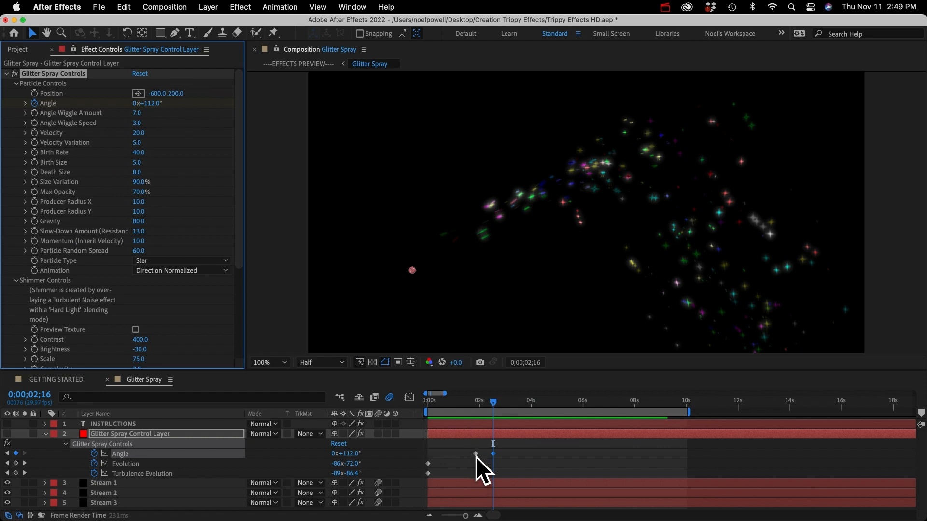
{"action": "left_click", "coordinate": [476, 404]}
{"action": "left_click_drag", "start_coordinate": [477, 406], "coordinate": [489, 406]}
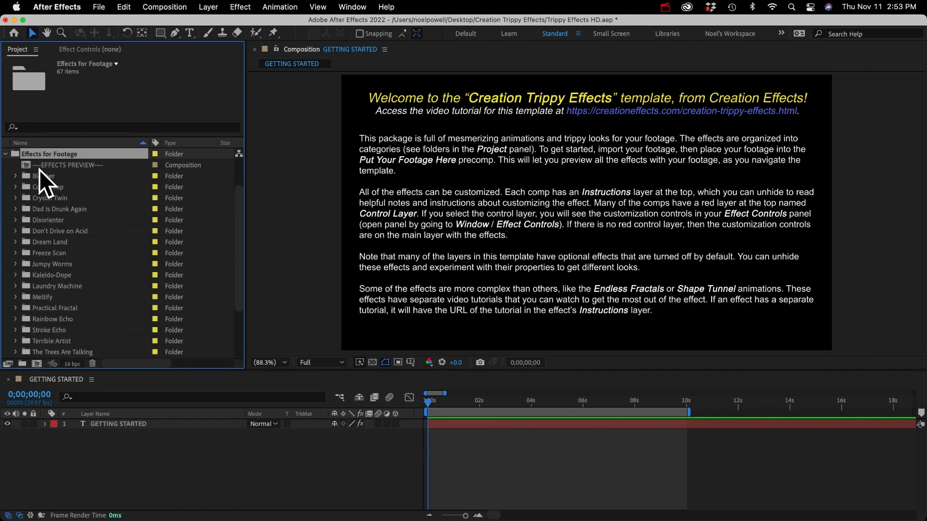
Browse the Effects for Footage folder, select its EFFECTS PREVIEW composition and expand the Blobber folder
{"action": "scroll", "coordinate": [62, 215], "scroll_direction": "down", "scroll_amount": 2}
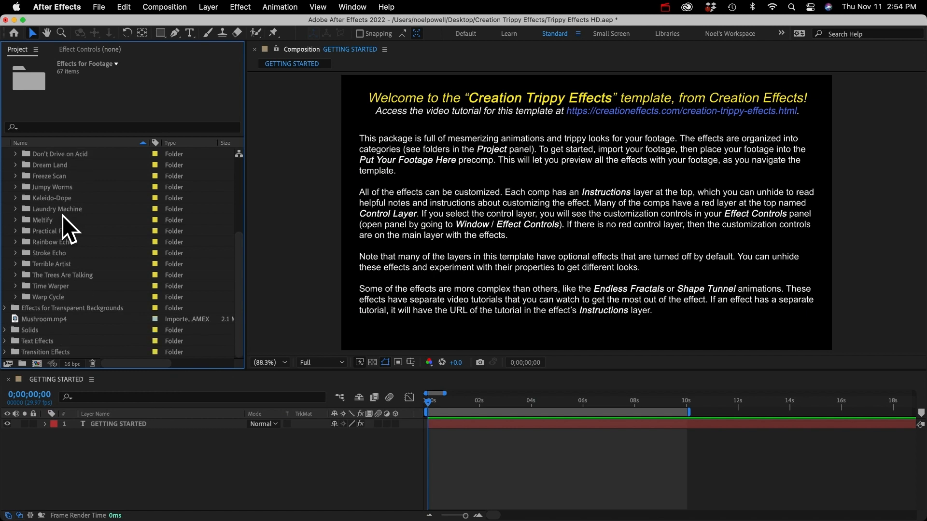
{"action": "scroll", "coordinate": [62, 215], "scroll_direction": "up", "scroll_amount": 5}
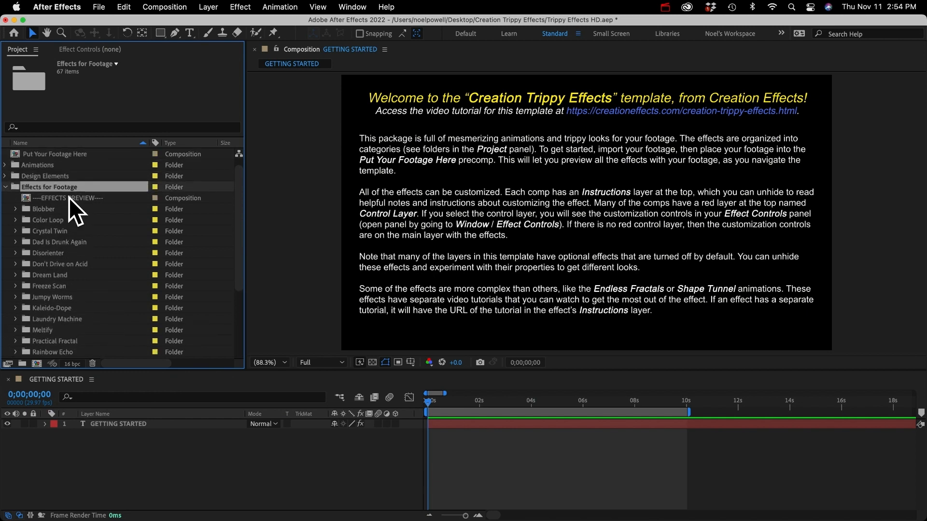
{"action": "left_click", "coordinate": [72, 197]}
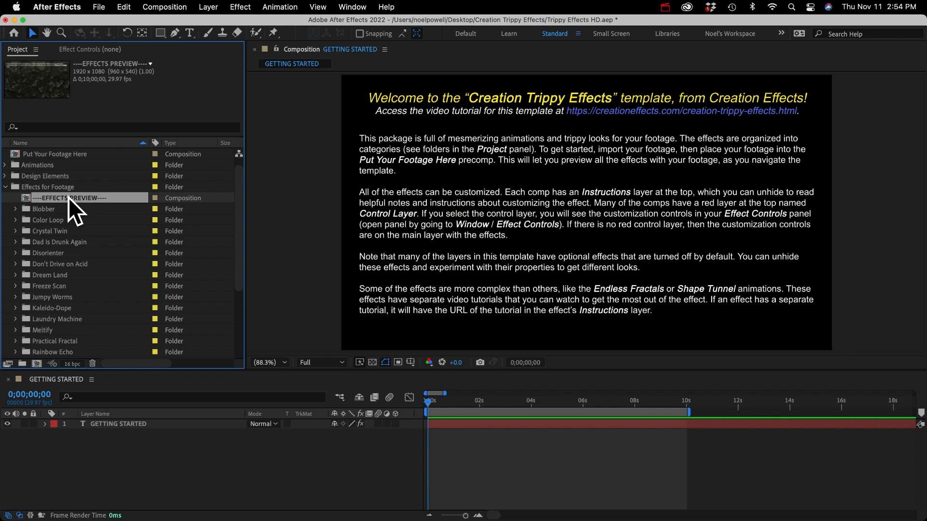
{"action": "left_click", "coordinate": [14, 209]}
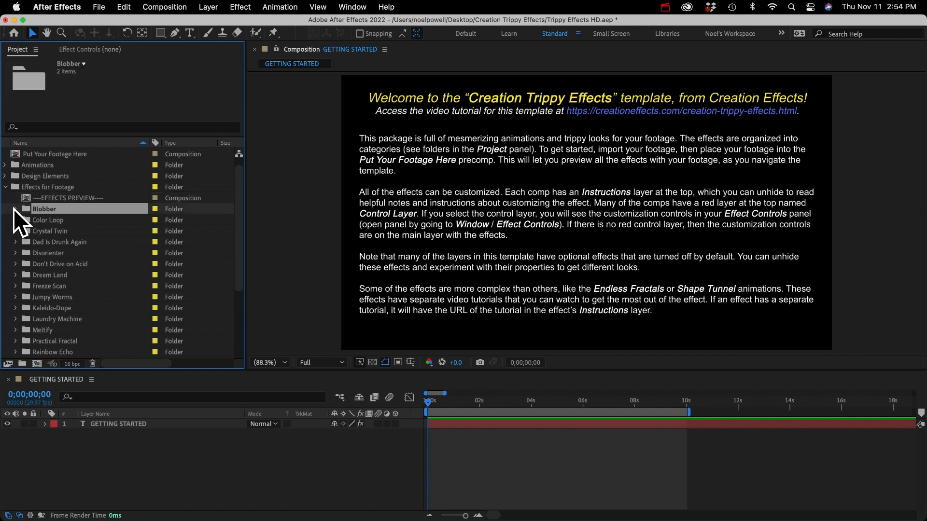
{"action": "left_click", "coordinate": [14, 210]}
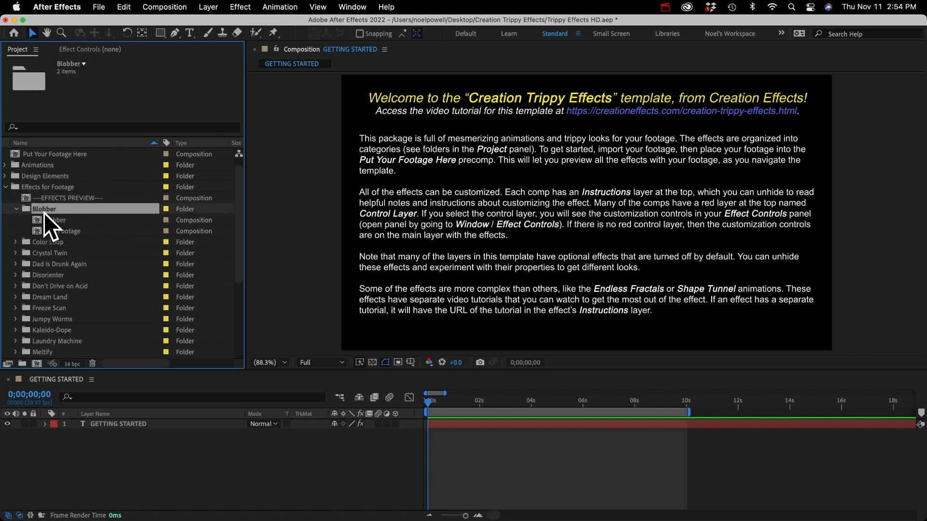
Open the Your Footage composition inside the Blobber folder
{"action": "left_click", "coordinate": [53, 221]}
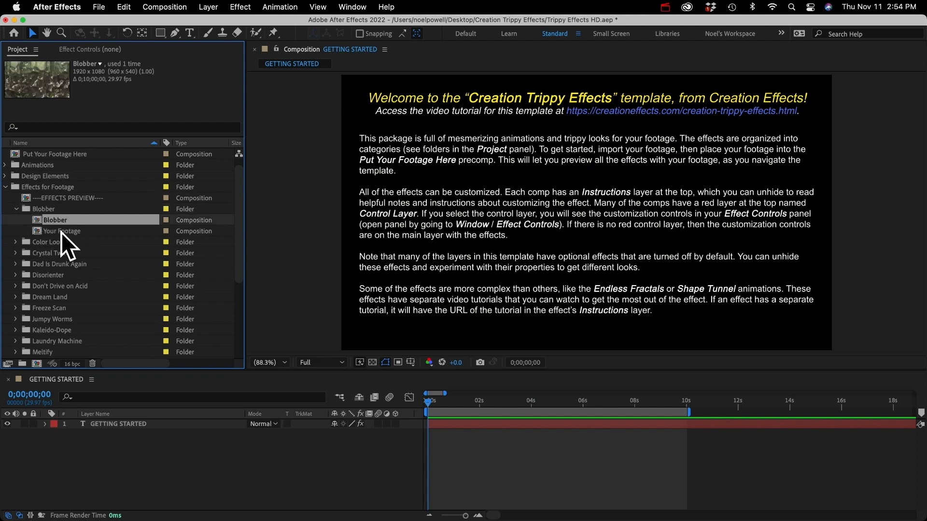
{"action": "left_click", "coordinate": [60, 232]}
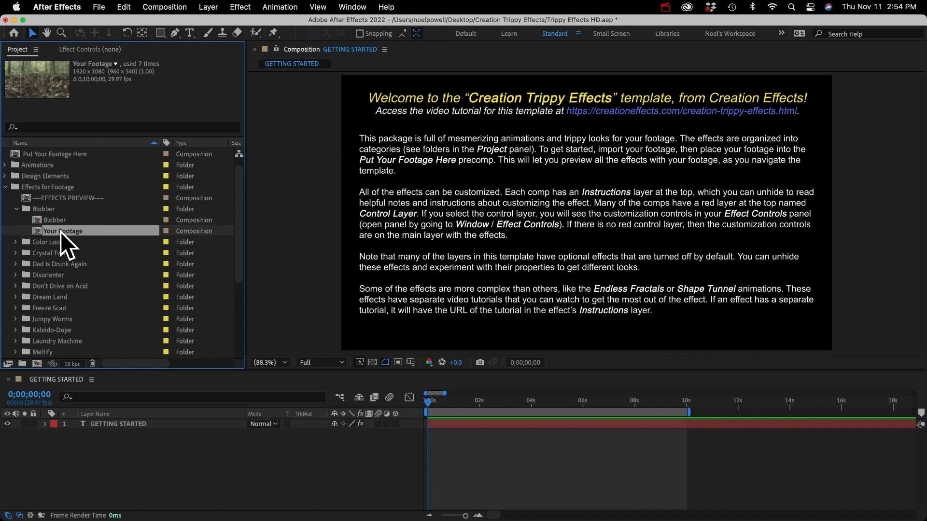
{"action": "double_click", "coordinate": [59, 231]}
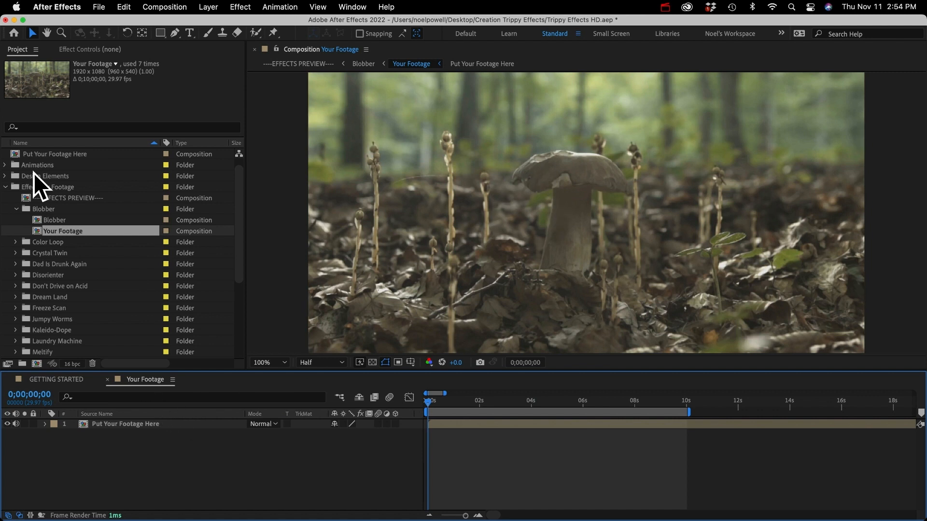
Locate the main Put Your Footage Here composition in the project and compare it with Blobber's Your Footage precomp
{"action": "scroll", "coordinate": [33, 171], "scroll_direction": "up", "scroll_amount": 1}
{"action": "left_click", "coordinate": [51, 162]}
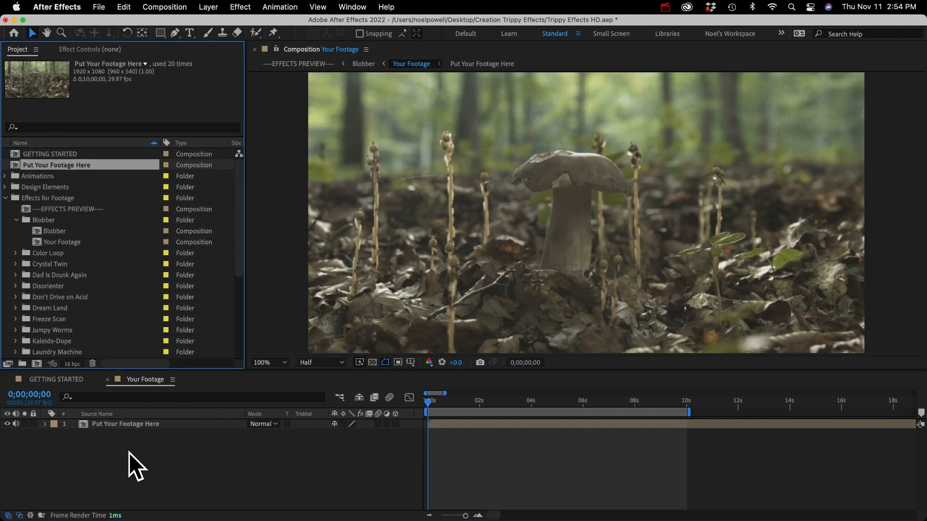
{"action": "left_click", "coordinate": [53, 240]}
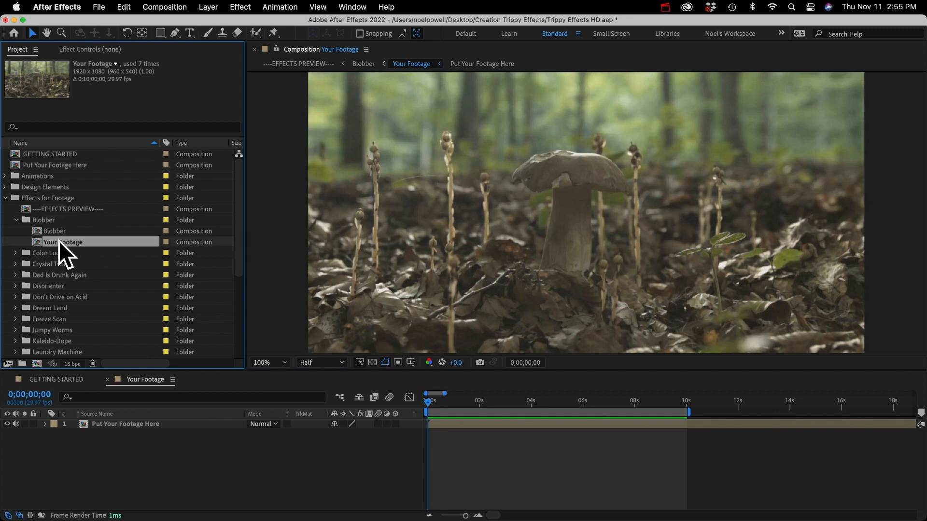
{"action": "left_click", "coordinate": [132, 448]}
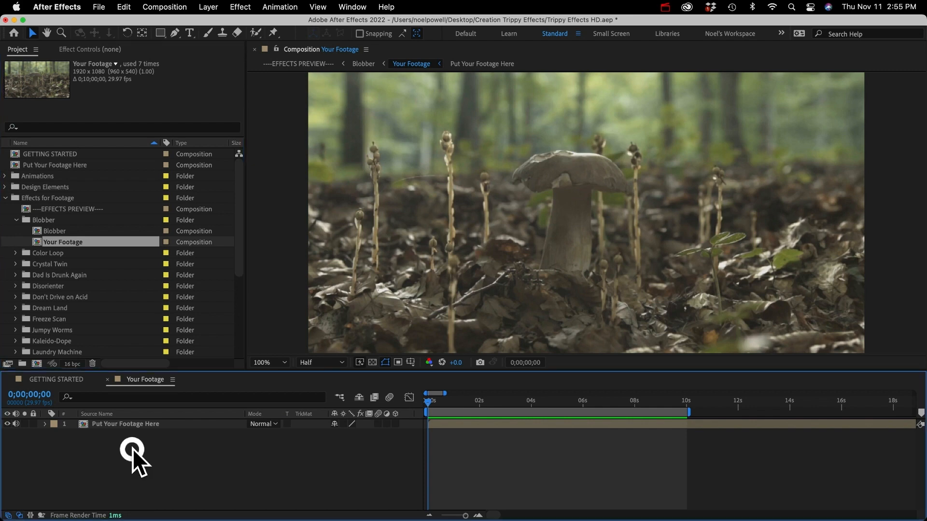
Close Your Footage, open and preview the Blobber composition, and select the Blobber Control Layer
{"action": "left_click", "coordinate": [107, 380]}
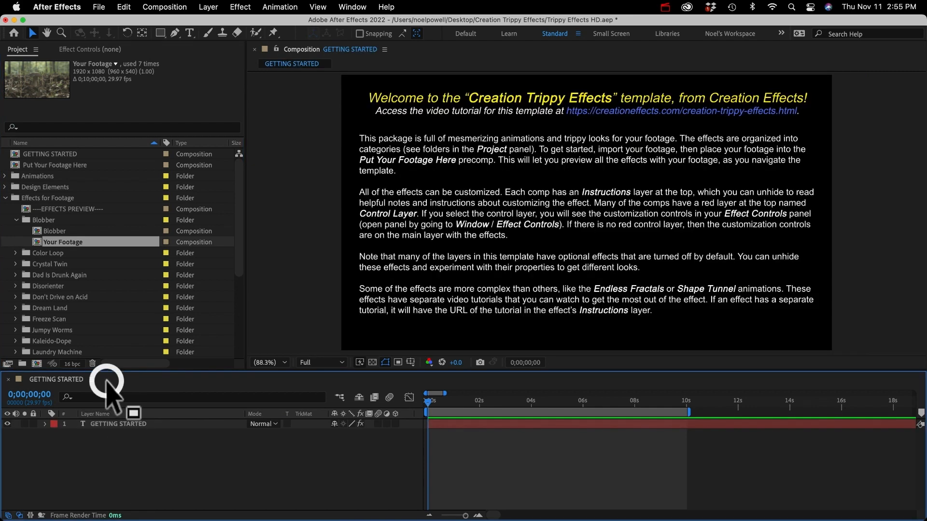
{"action": "double_click", "coordinate": [60, 231]}
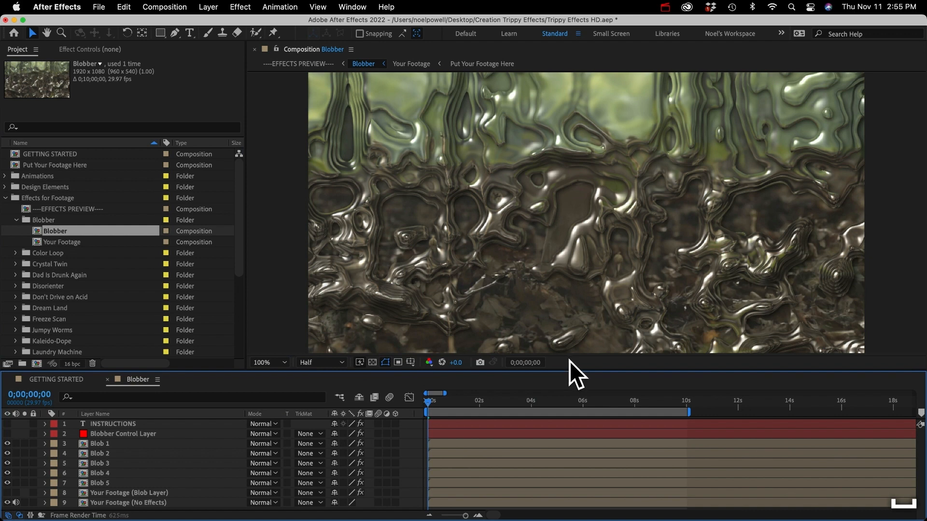
{"action": "key", "text": "space"}
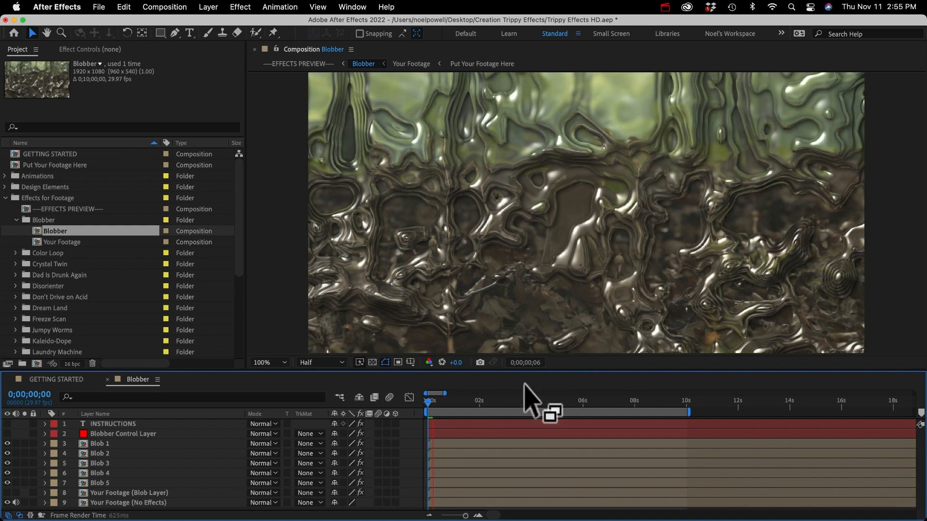
{"action": "left_click", "coordinate": [129, 433]}
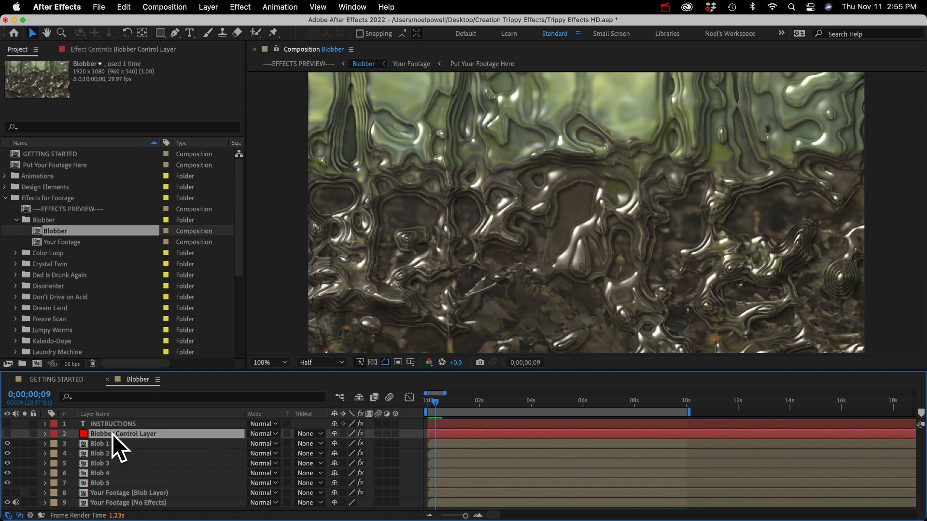
Examine the Blobber Control Layer's effect controls and select the INSTRUCTIONS layer
{"action": "left_click", "coordinate": [107, 48]}
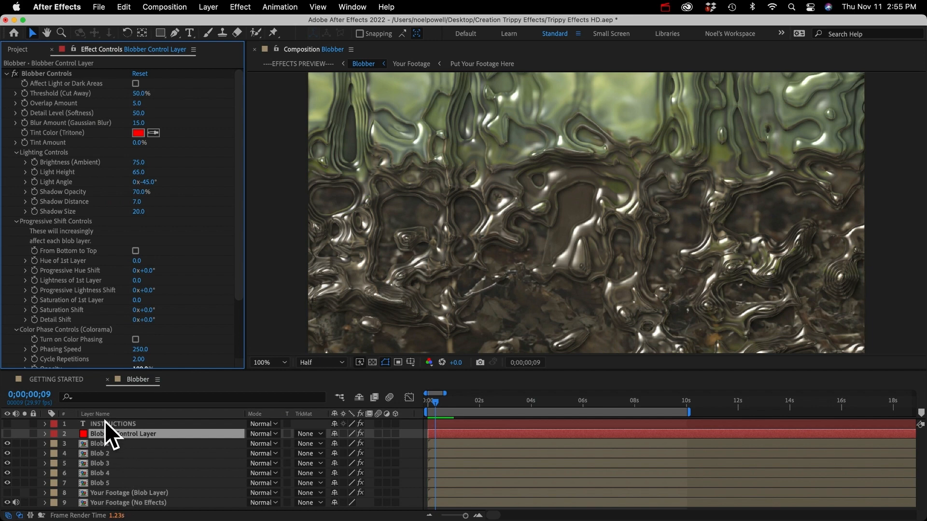
{"action": "left_click", "coordinate": [93, 424]}
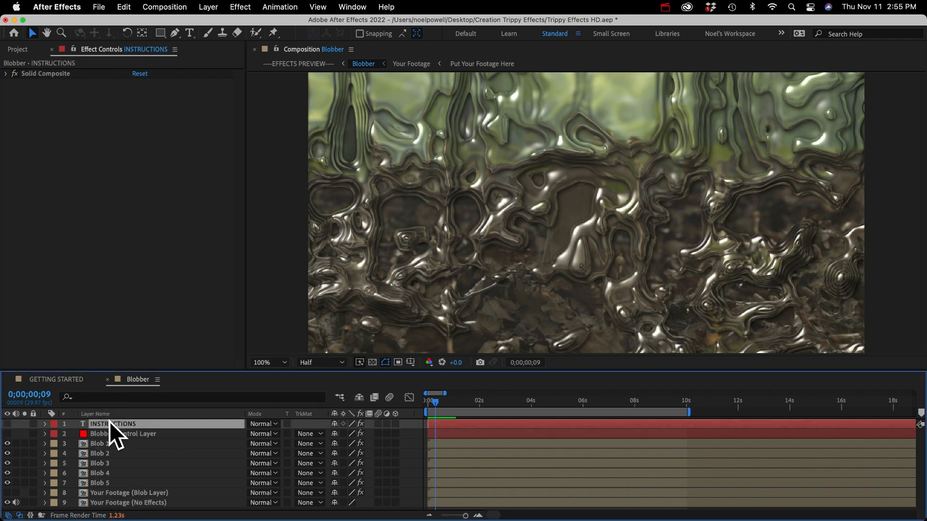
Preview the Blobber composition, deselect its layers and close the composition
{"action": "key", "text": "KP_0"}
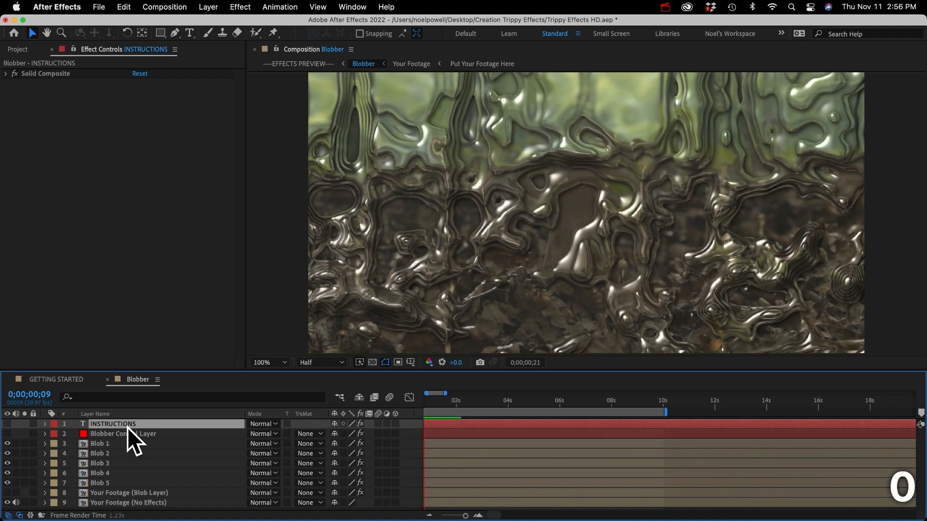
{"action": "key", "text": "space"}
{"action": "key", "text": "F2"}
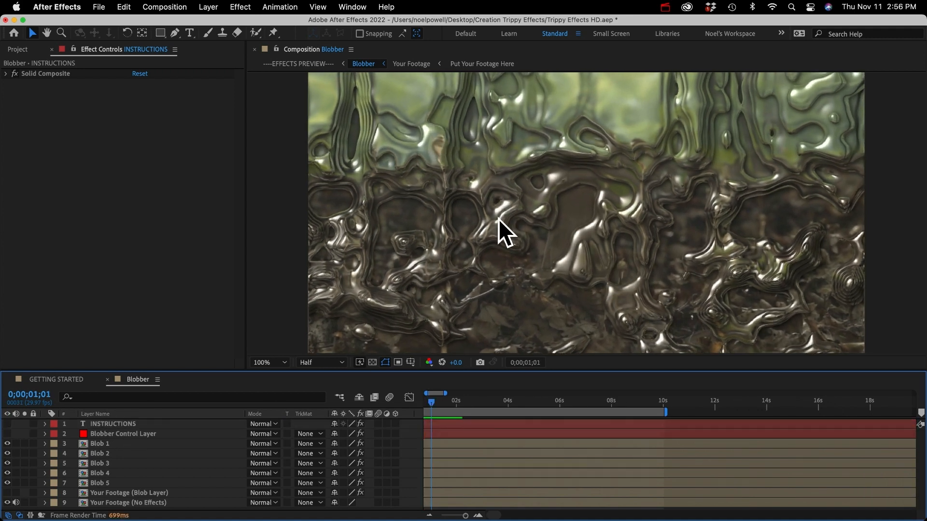
{"action": "left_click", "coordinate": [108, 380]}
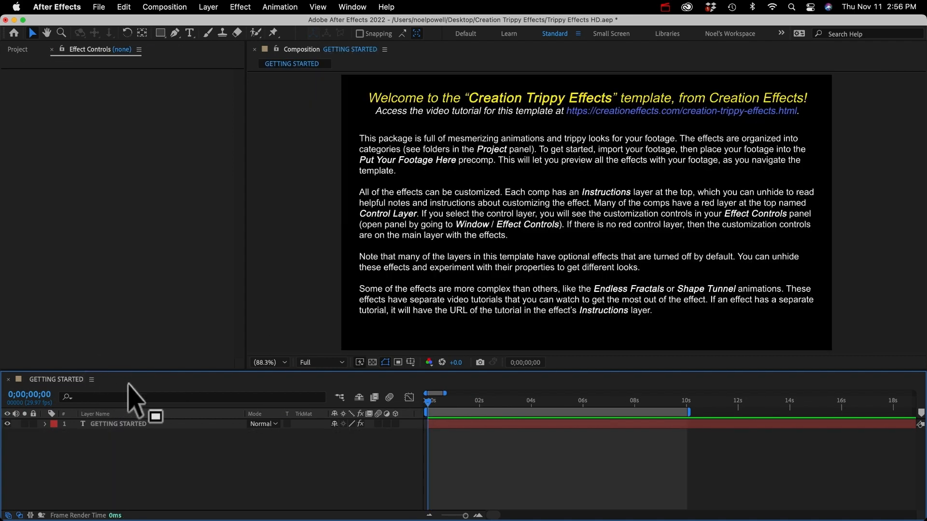
Select the Put Your Footage Here composition in the project and move the GETTING STARTED playhead to 0;00;05;06
{"action": "left_click", "coordinate": [18, 49]}
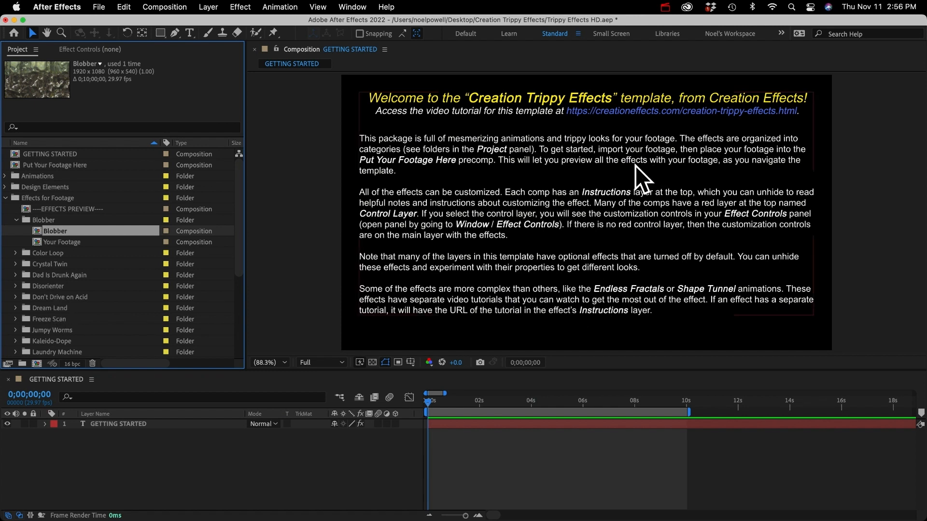
{"action": "left_click", "coordinate": [45, 220]}
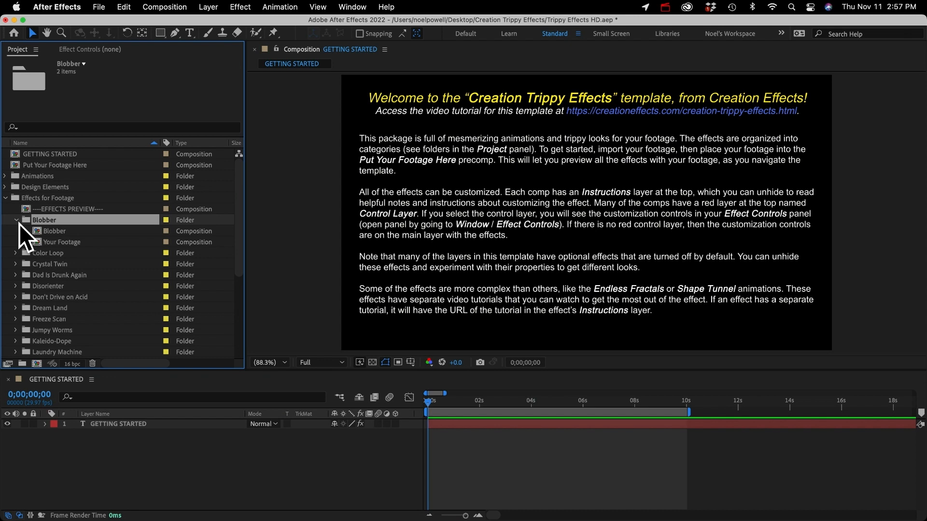
{"action": "left_click", "coordinate": [49, 166]}
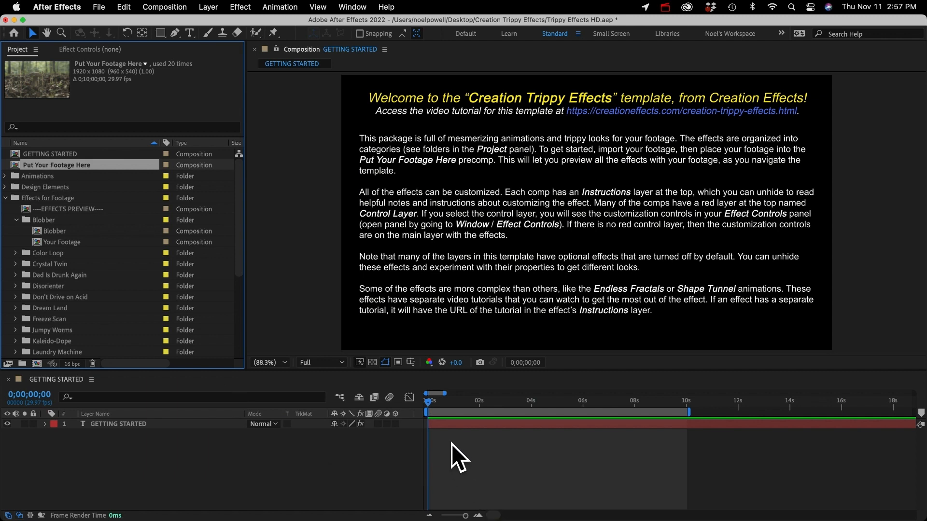
{"action": "left_click_drag", "start_coordinate": [462, 402], "coordinate": [555, 403]}
{"action": "left_click", "coordinate": [227, 465]}
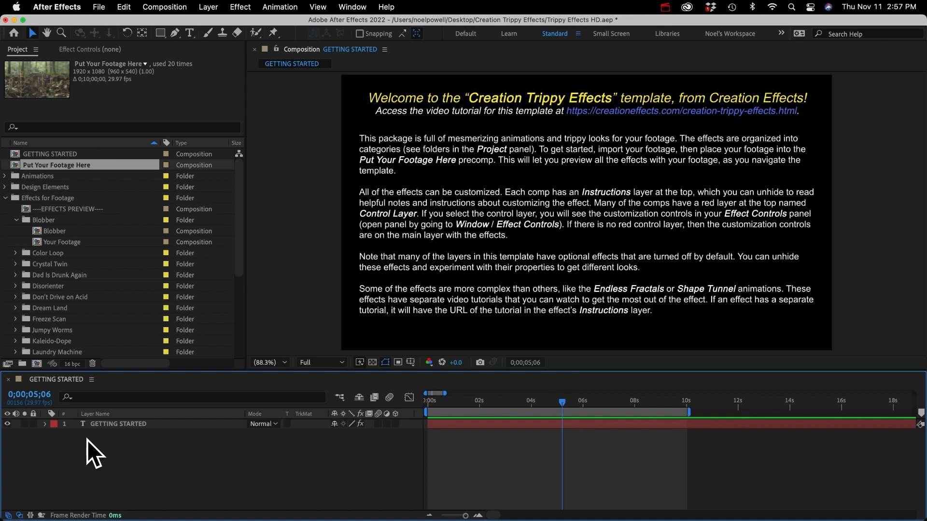
Expand the Dad Is Drunk Again folder within Effects for Footage and open its Dad Is Drunk Again composition
{"action": "scroll", "coordinate": [60, 241], "scroll_direction": "down", "scroll_amount": 4}
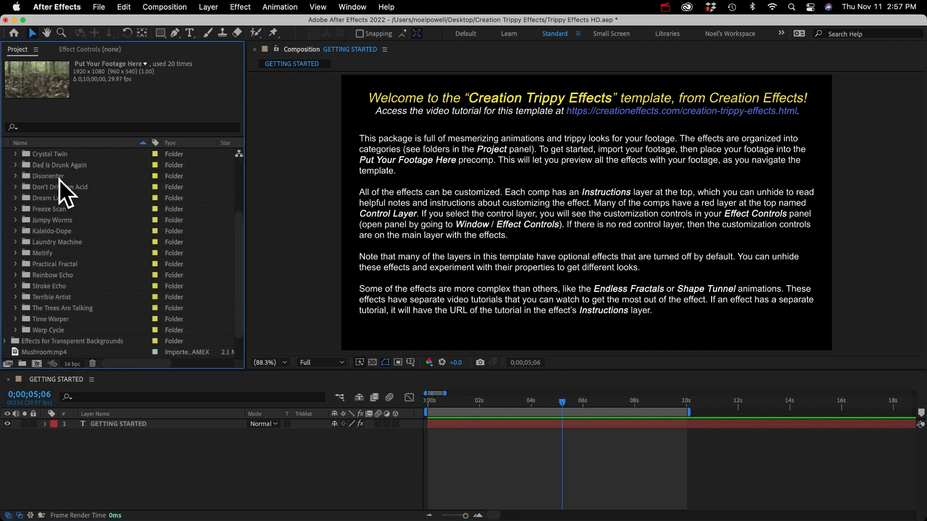
{"action": "scroll", "coordinate": [57, 239], "scroll_direction": "up", "scroll_amount": 2}
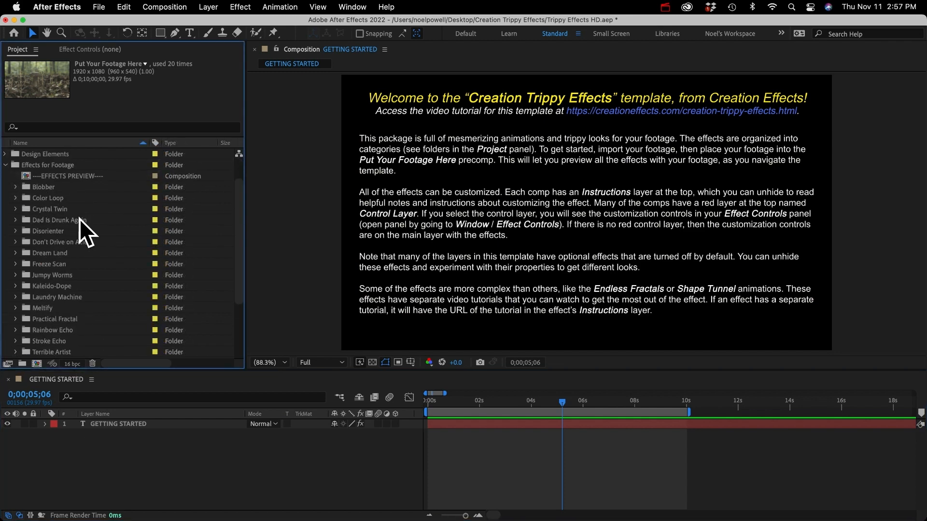
{"action": "left_click", "coordinate": [68, 220]}
{"action": "double_click", "coordinate": [57, 219]}
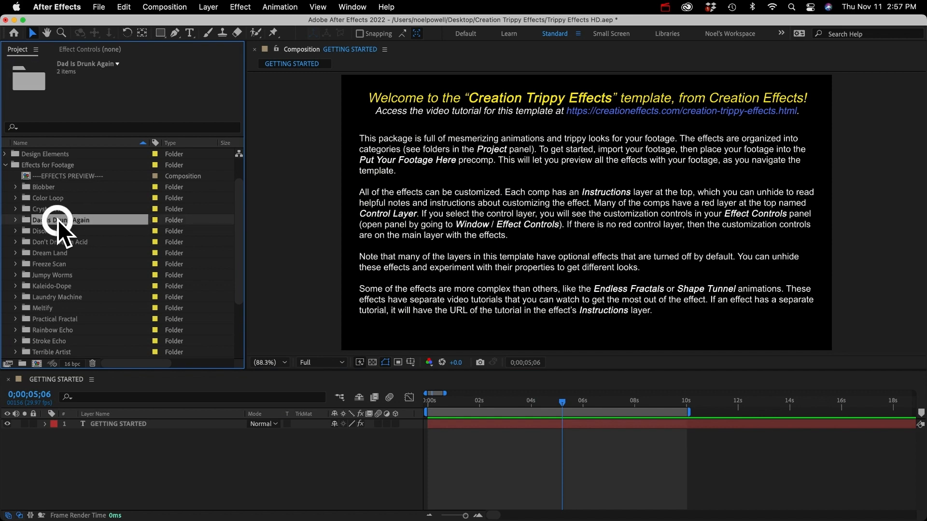
{"action": "double_click", "coordinate": [54, 231]}
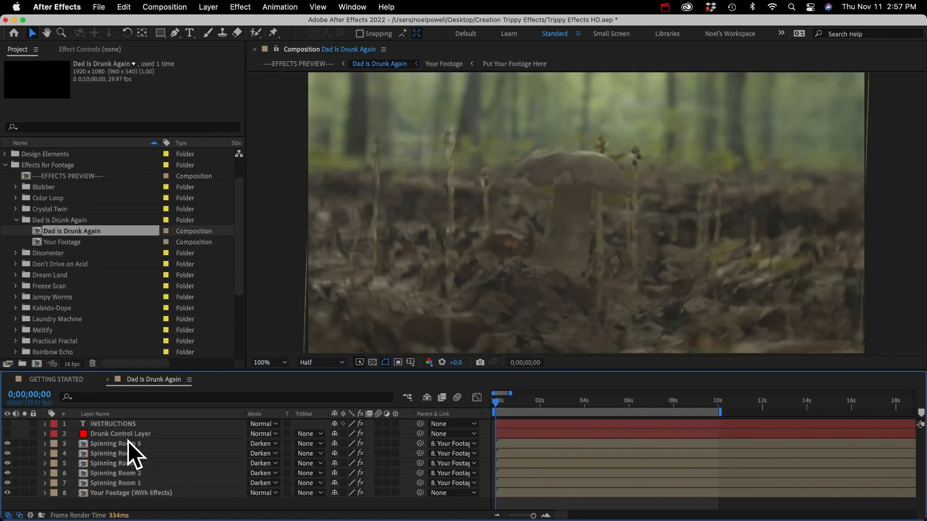
Show the Drunk Control Layer's effect controls and switch off the Turn On Room Spinner option
{"action": "left_click", "coordinate": [146, 432]}
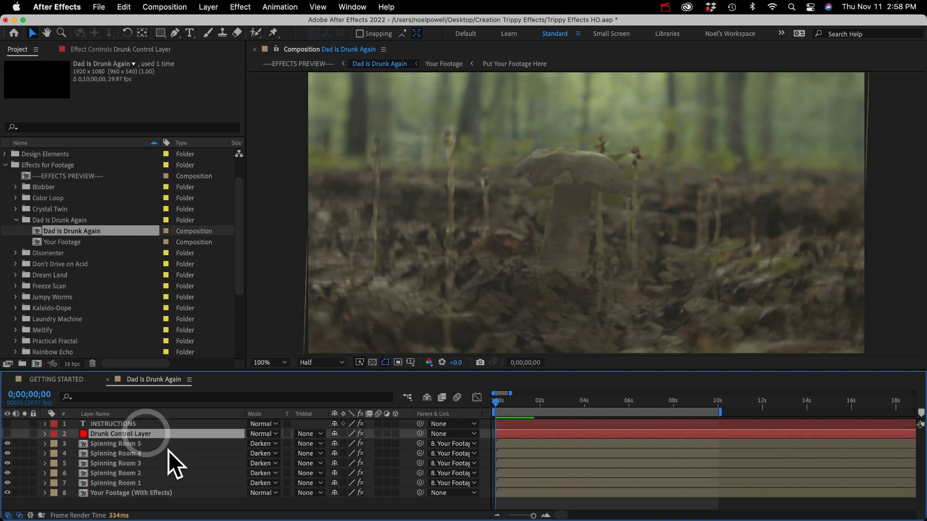
{"action": "left_click", "coordinate": [124, 50]}
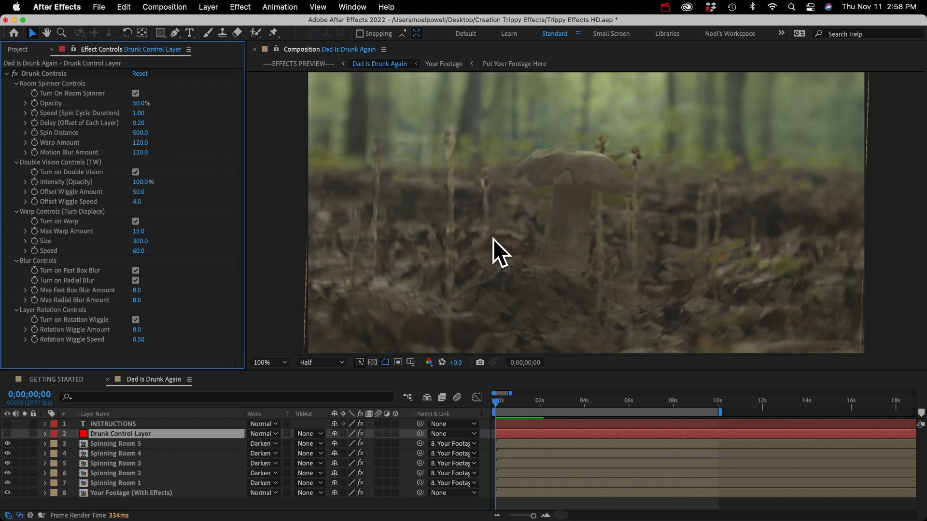
{"action": "left_click", "coordinate": [135, 93]}
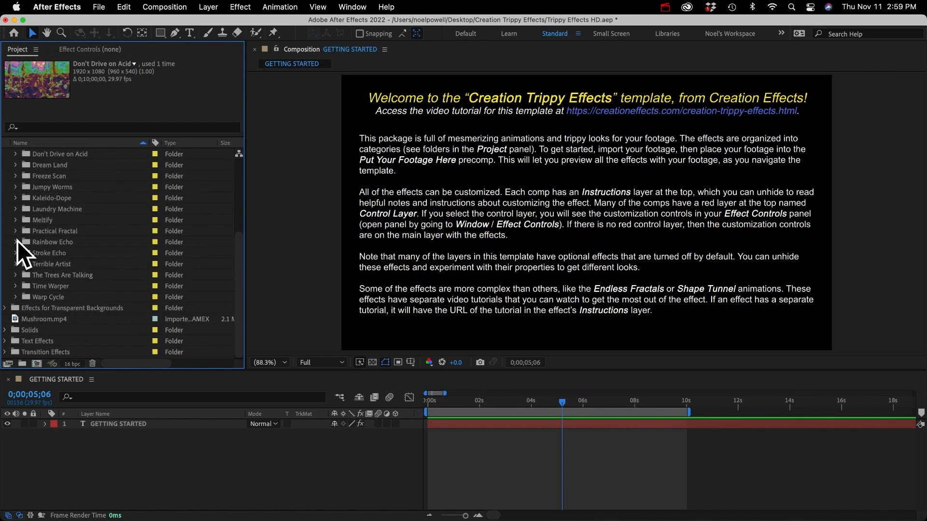
Open the Time Warper composition from its folder and move the playhead to 0;00;00;05
{"action": "left_click", "coordinate": [61, 285]}
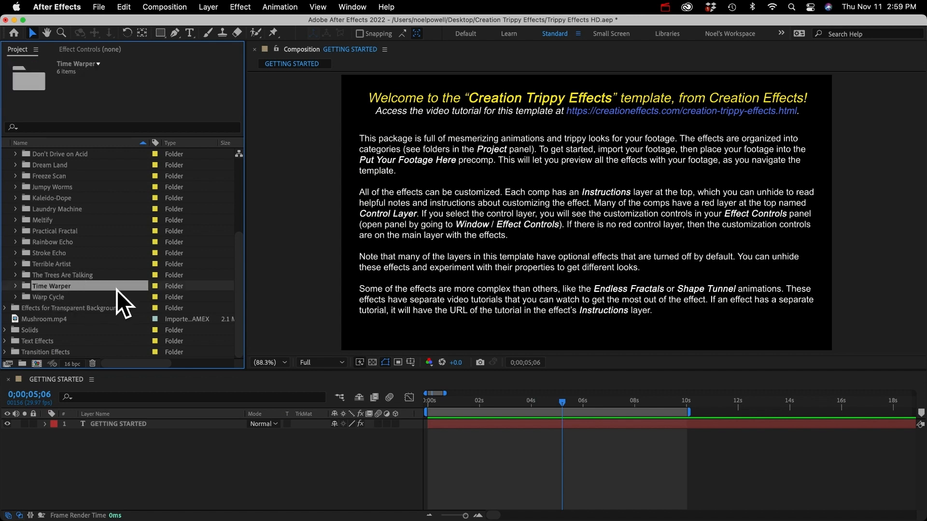
{"action": "left_click", "coordinate": [53, 176]}
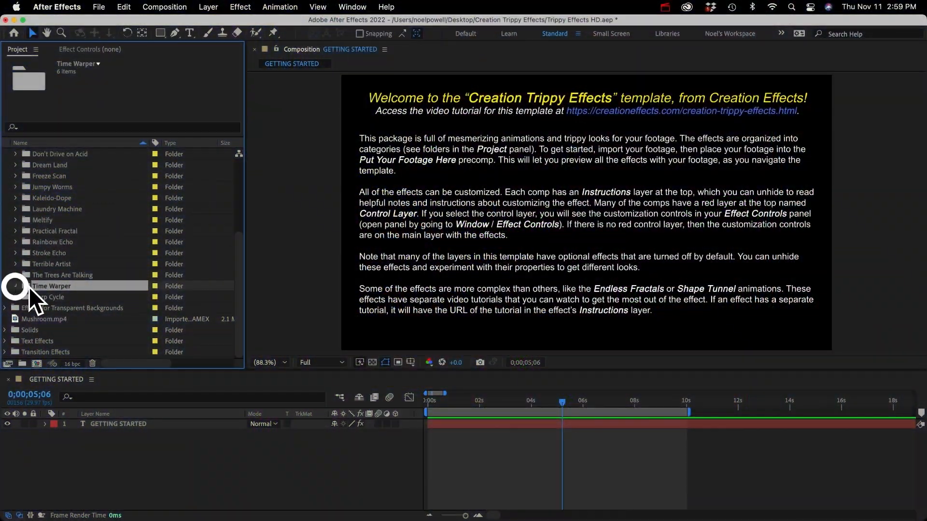
{"action": "double_click", "coordinate": [29, 287]}
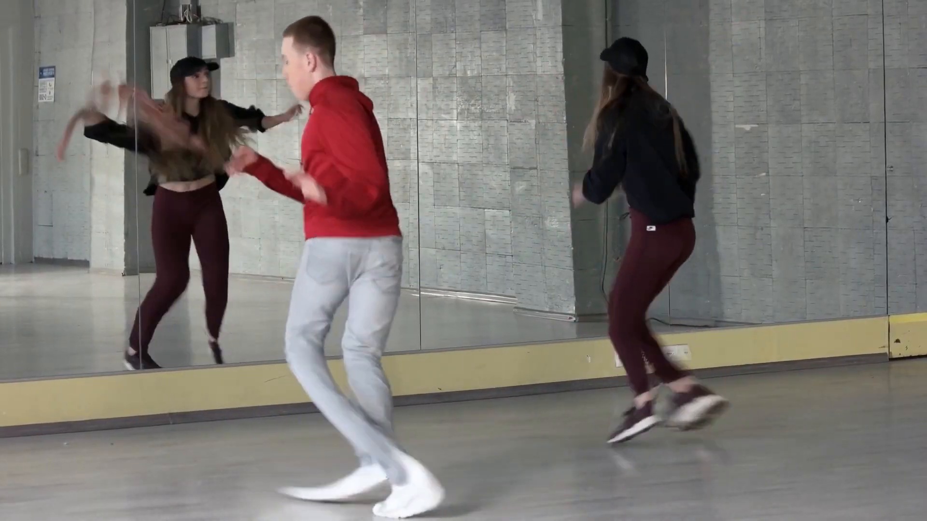
{"action": "left_click", "coordinate": [434, 401]}
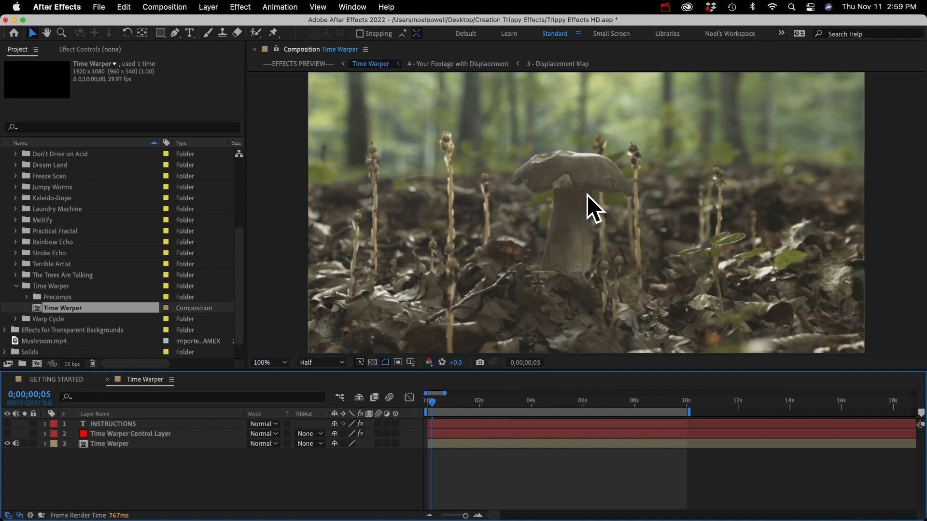
Show the Time Warper Control Layer's effect controls and temporarily preview the displacement map, moving the playhead to the composition's start
{"action": "left_click", "coordinate": [128, 434]}
{"action": "left_click", "coordinate": [131, 48]}
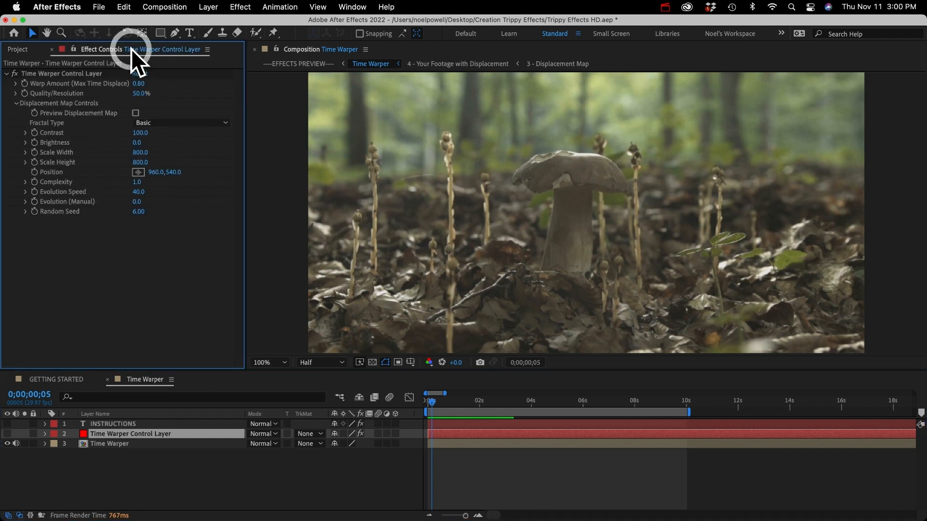
{"action": "left_click", "coordinate": [136, 113]}
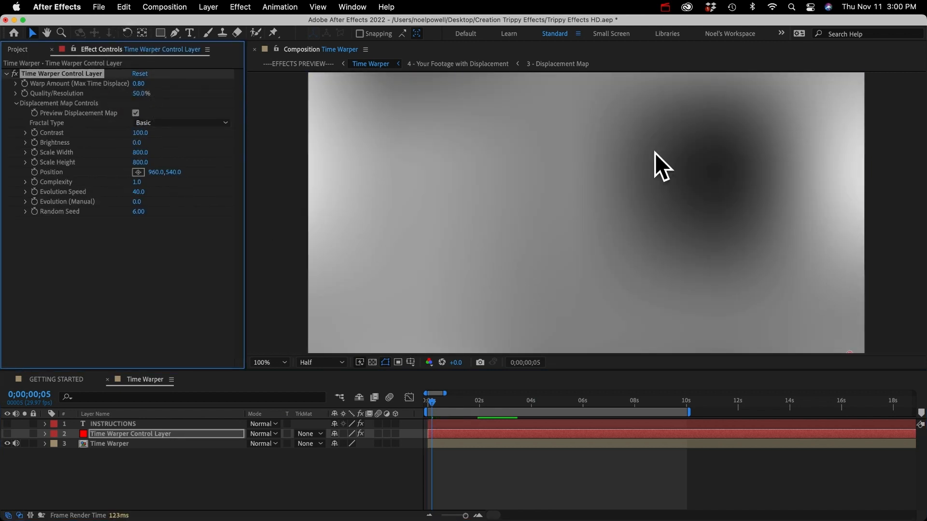
{"action": "left_click_drag", "start_coordinate": [431, 402], "coordinate": [384, 420]}
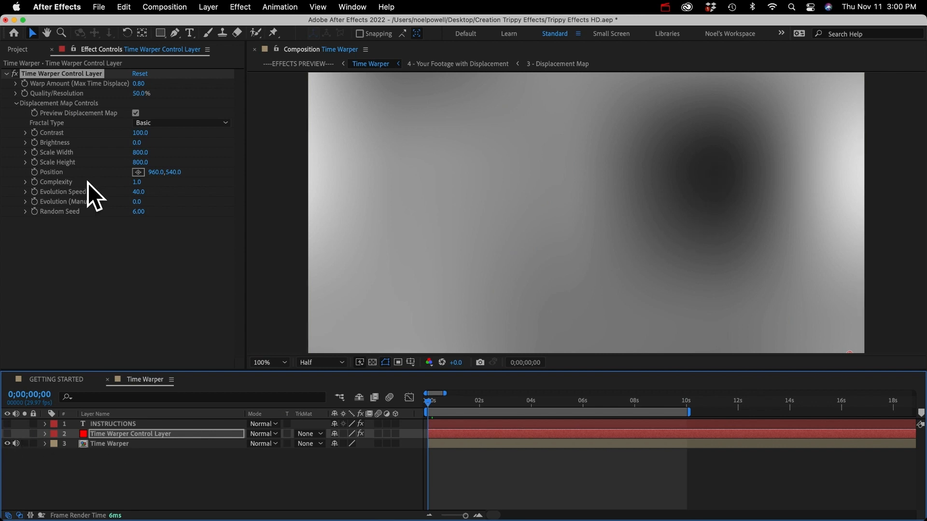
{"action": "left_click", "coordinate": [135, 112]}
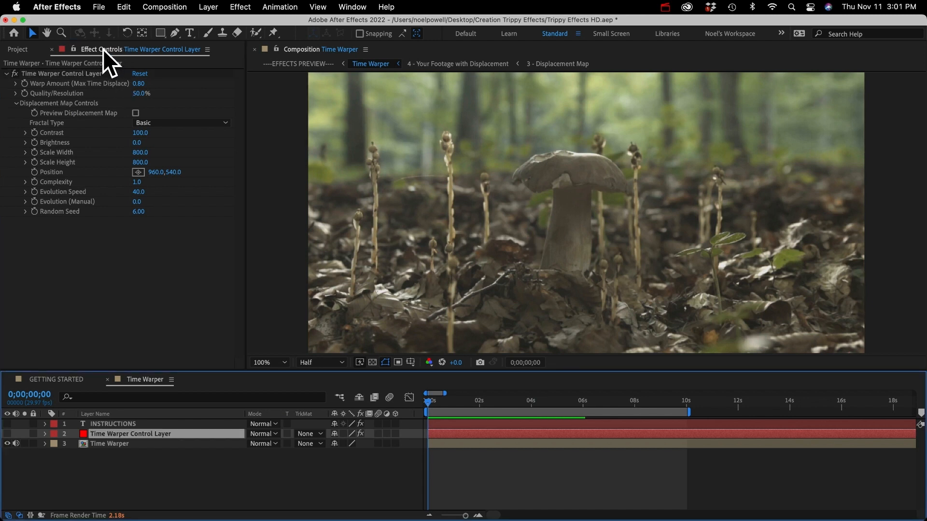
Set the Time Warper Control Layer's Quality/Resolution to 90%
{"action": "left_click", "coordinate": [103, 444]}
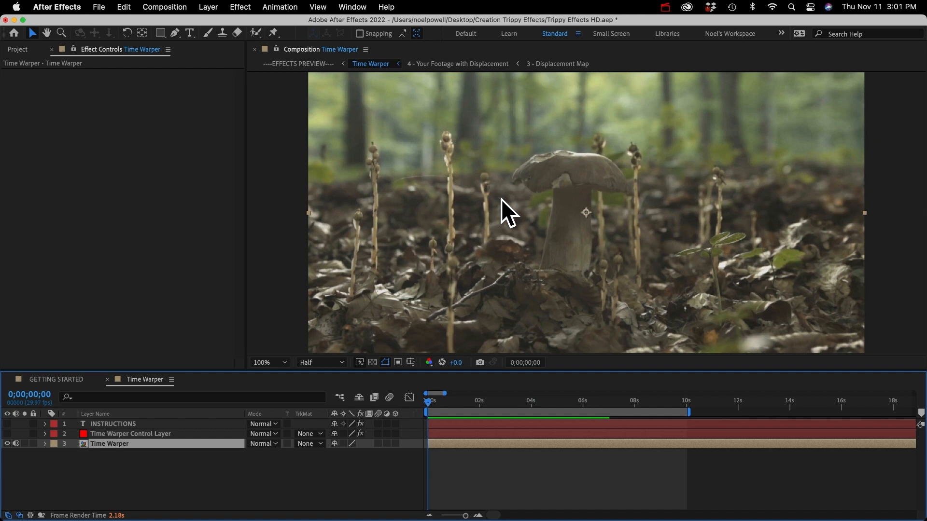
{"action": "left_click", "coordinate": [110, 453]}
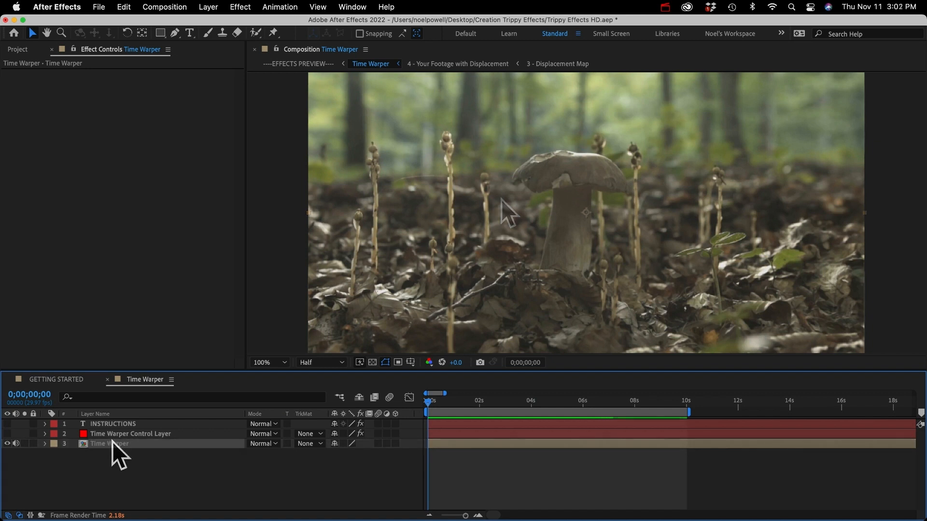
{"action": "left_click", "coordinate": [123, 434]}
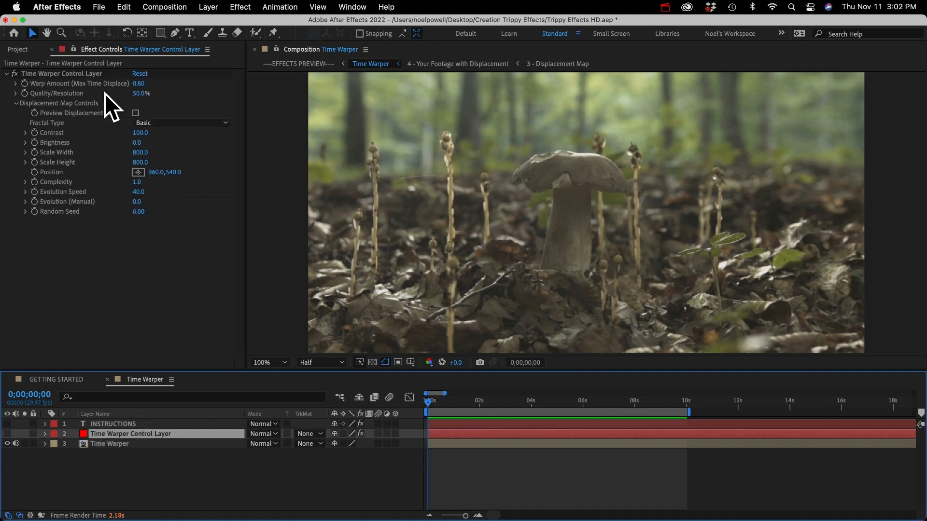
{"action": "left_click", "coordinate": [64, 93]}
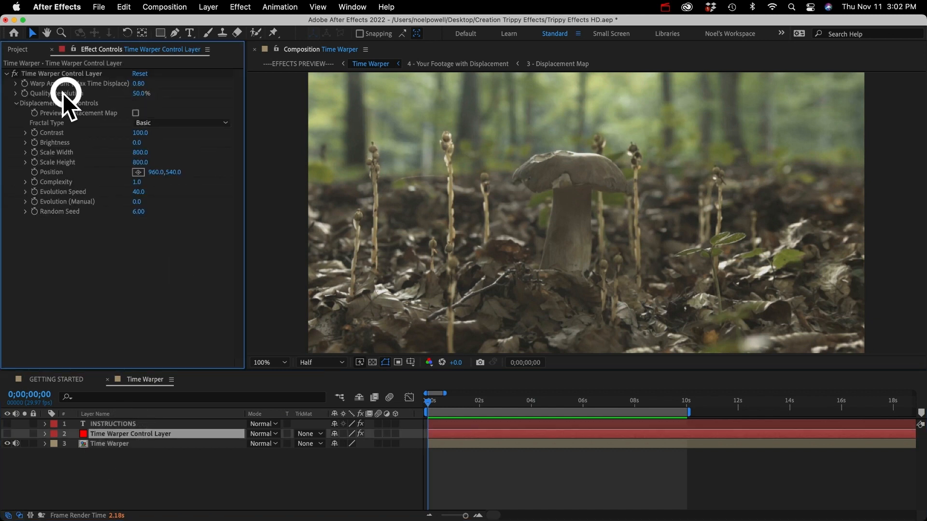
{"action": "left_click", "coordinate": [140, 95]}
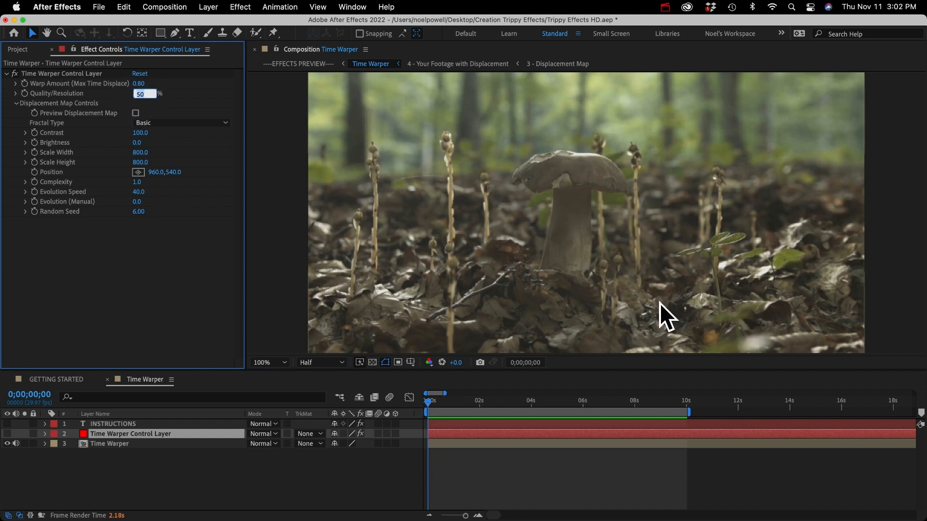
{"action": "left_click", "coordinate": [104, 92]}
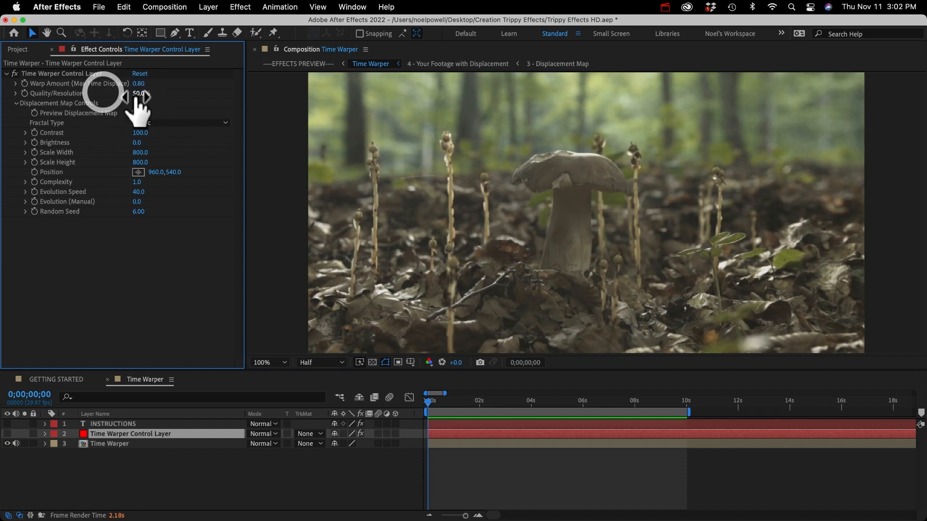
{"action": "left_click", "coordinate": [140, 94]}
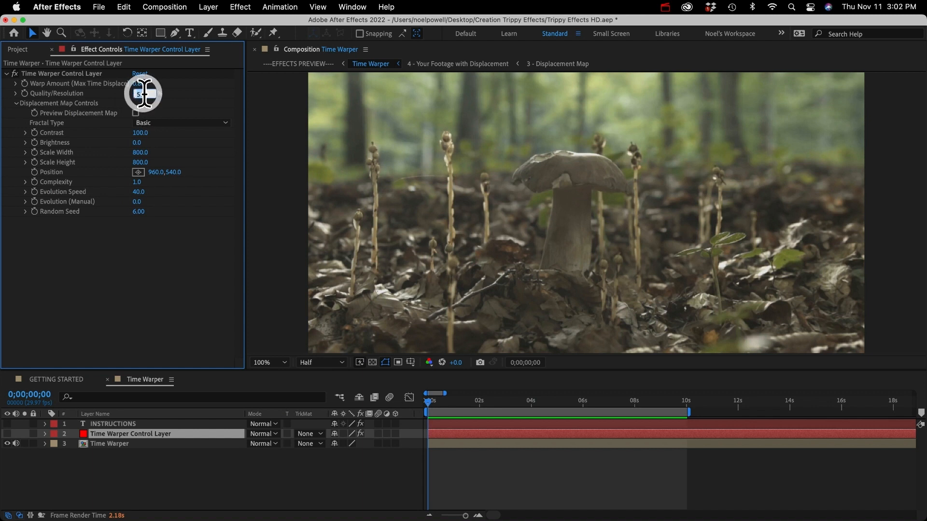
{"action": "type", "text": "90"}
{"action": "key", "text": "Return"}
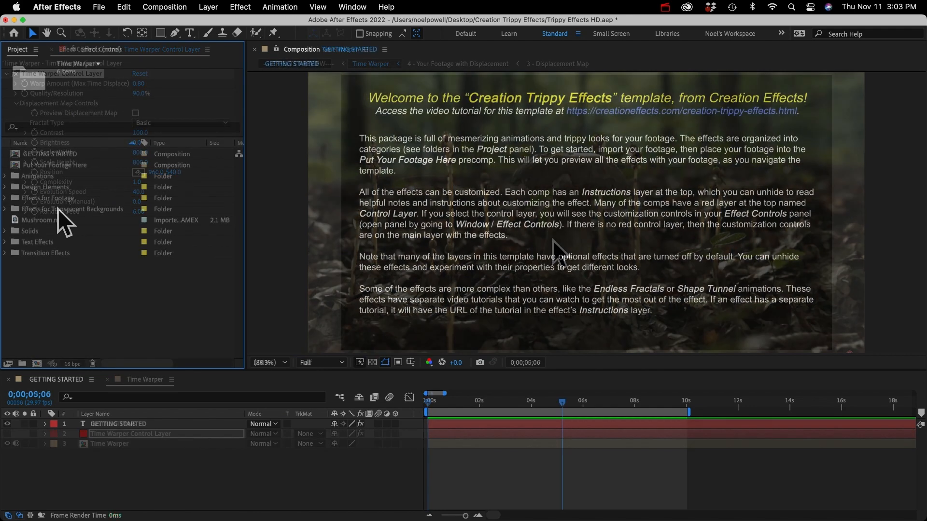
Expand the Effects for Transparent Backgrounds folder and select its Disintegrater folder
{"action": "left_click", "coordinate": [58, 208]}
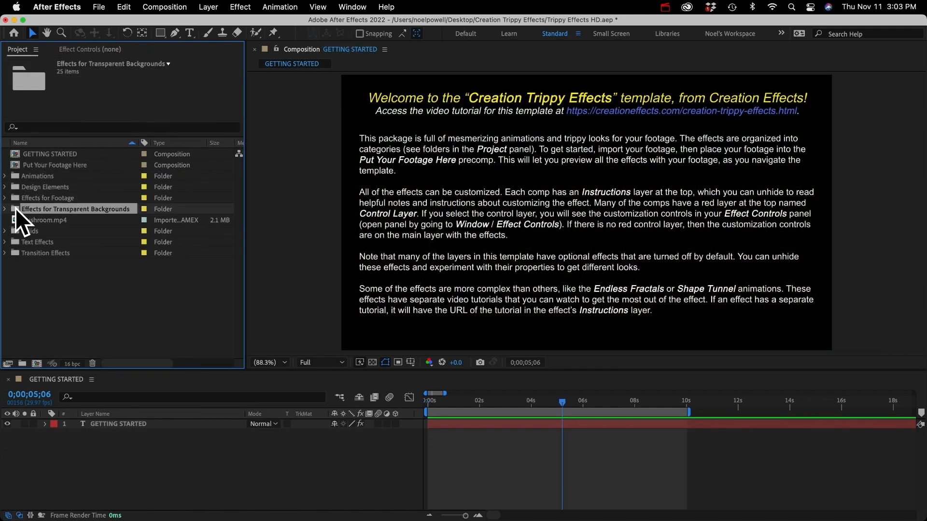
{"action": "left_click", "coordinate": [4, 209]}
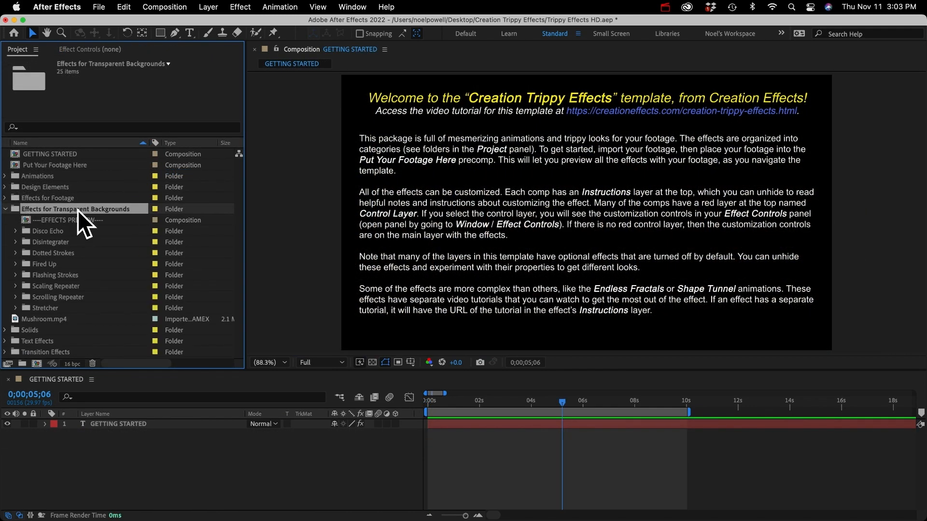
{"action": "left_click", "coordinate": [40, 241]}
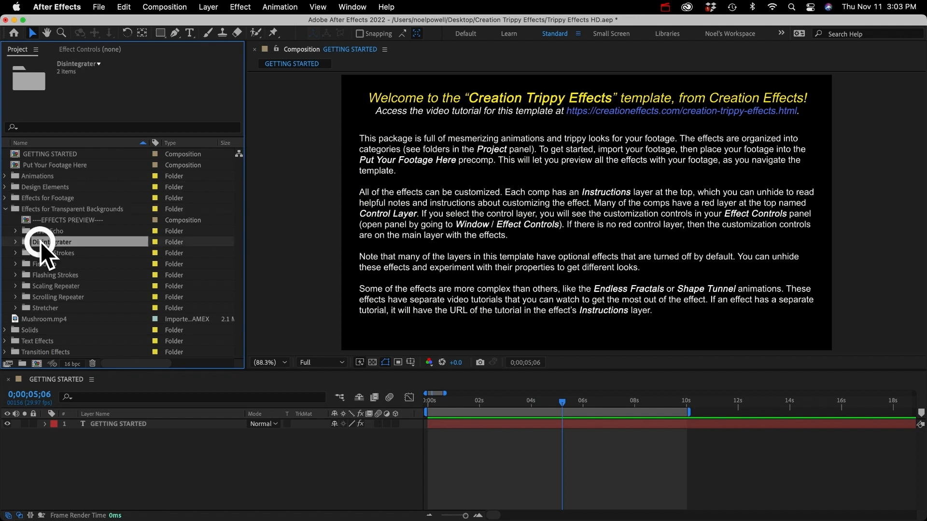
Open the Your Footage precomp from the Disintegrater folder and select the Example Clip 3 - Chimp.mp4 layer
{"action": "left_click", "coordinate": [15, 241]}
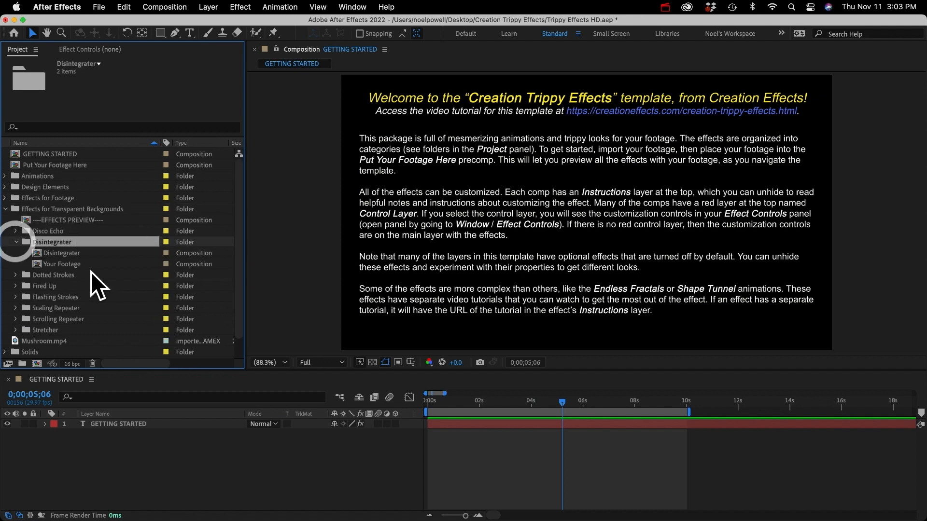
{"action": "double_click", "coordinate": [59, 264]}
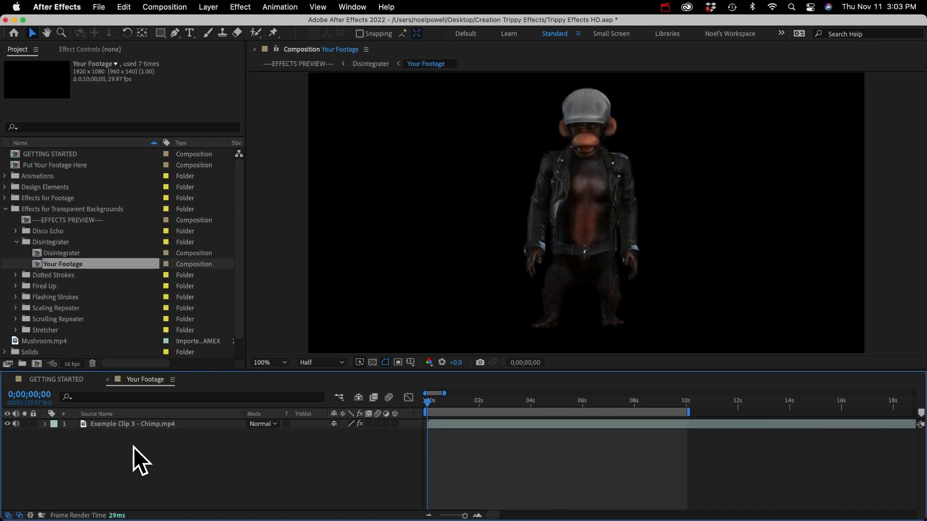
{"action": "left_click", "coordinate": [123, 425]}
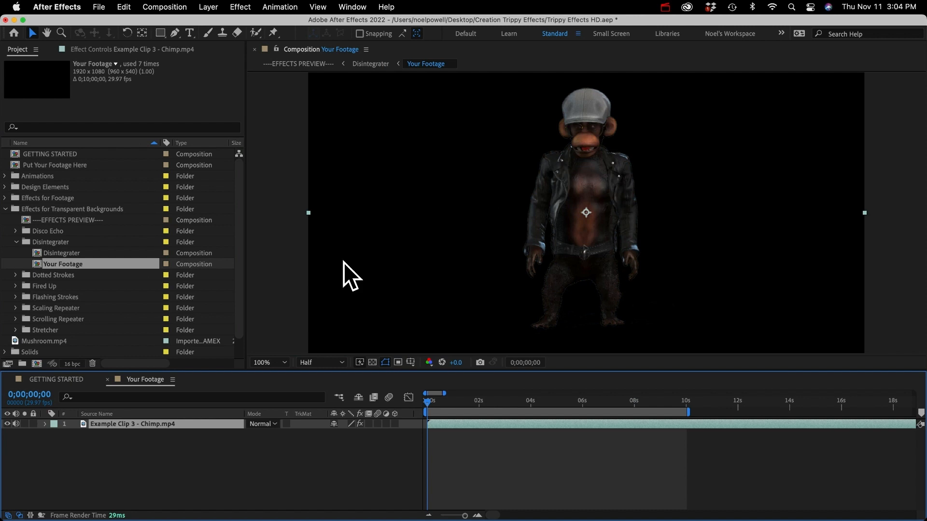
Show the chimp clip's effect controls and temporarily disable Keylight (1.2) to view the unkeyed green-screen footage
{"action": "left_click", "coordinate": [109, 48]}
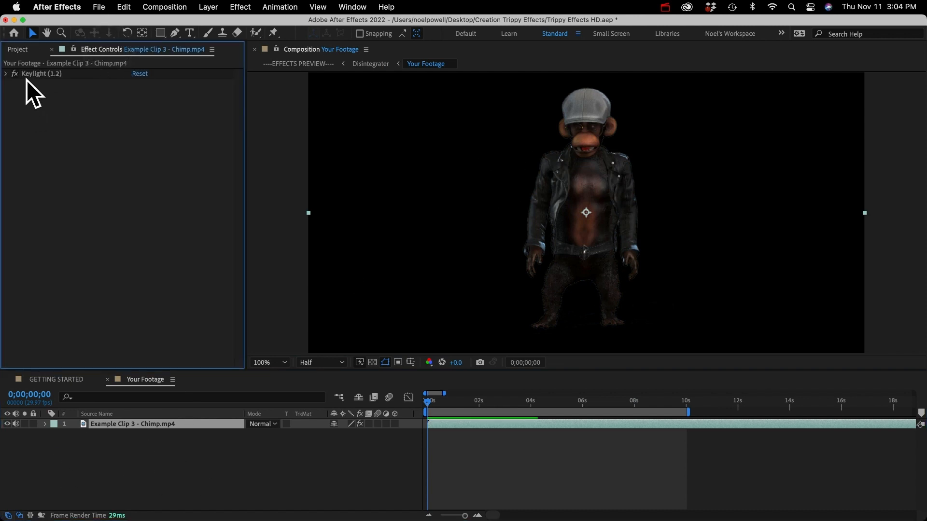
{"action": "left_click", "coordinate": [15, 74]}
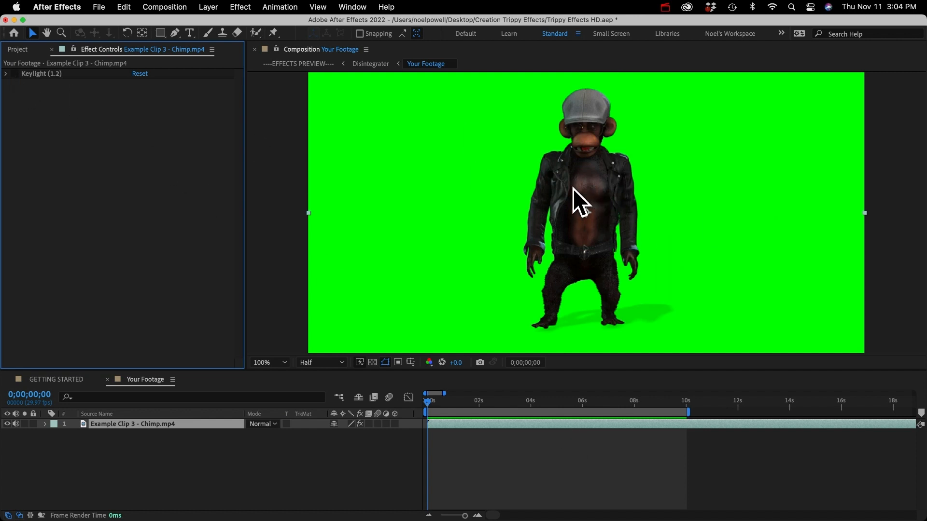
{"action": "left_click", "coordinate": [17, 74]}
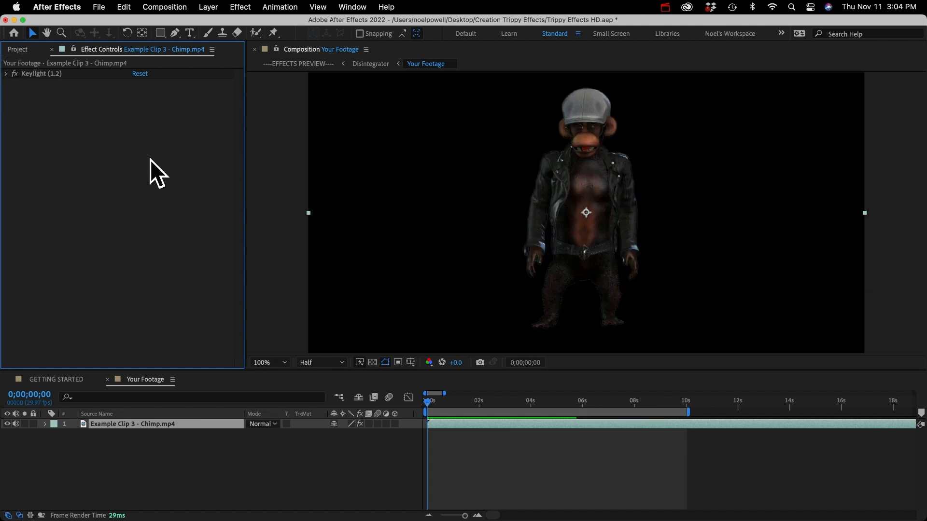
{"action": "left_click", "coordinate": [132, 446]}
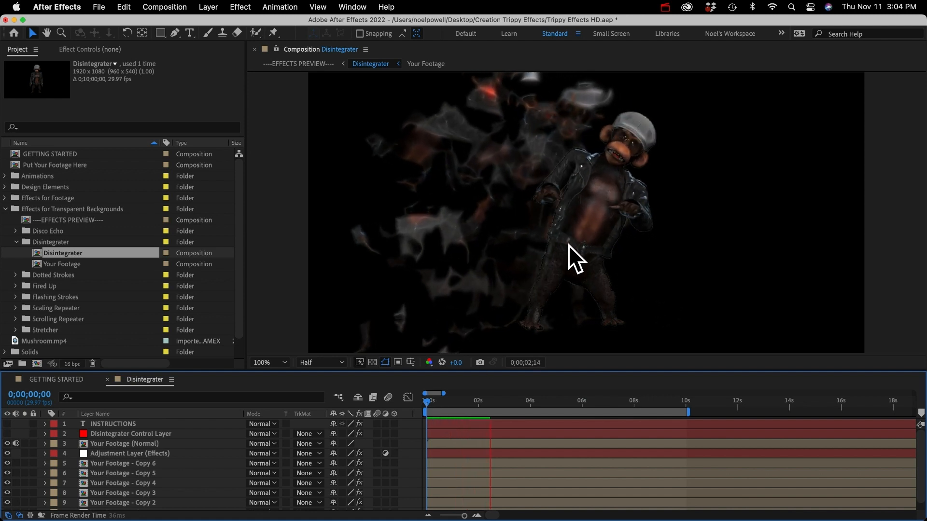
Stop the Disintegrater preview at 0;00;02;22 and select its control layer, followed by its INSTRUCTIONS layer
{"action": "key", "text": "space"}
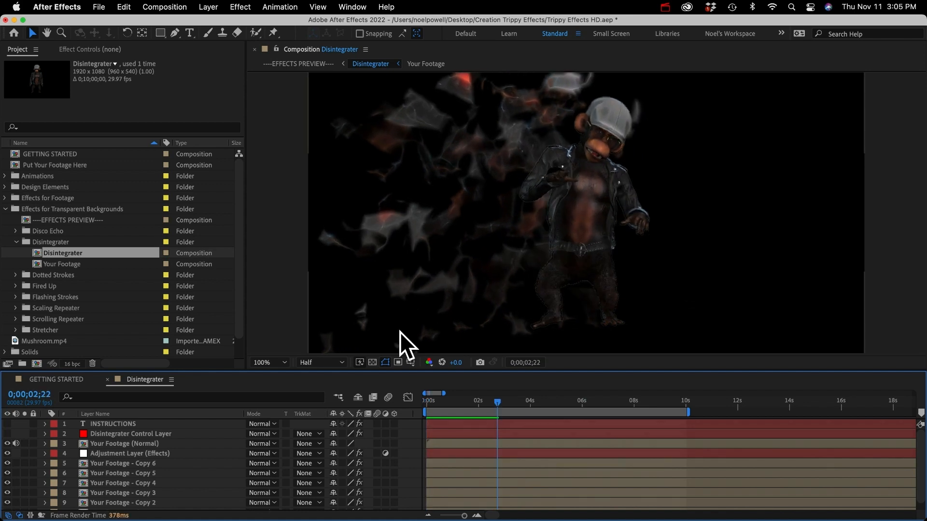
{"action": "left_click", "coordinate": [130, 435]}
{"action": "left_click", "coordinate": [119, 426]}
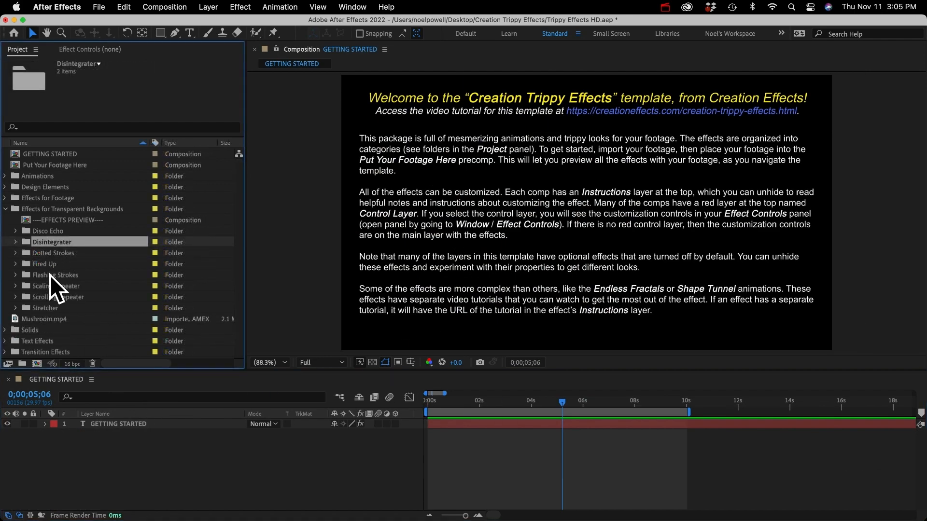
Expand the Fired Up folder, open its Fired Up composition and preview the effect
{"action": "left_click", "coordinate": [50, 265]}
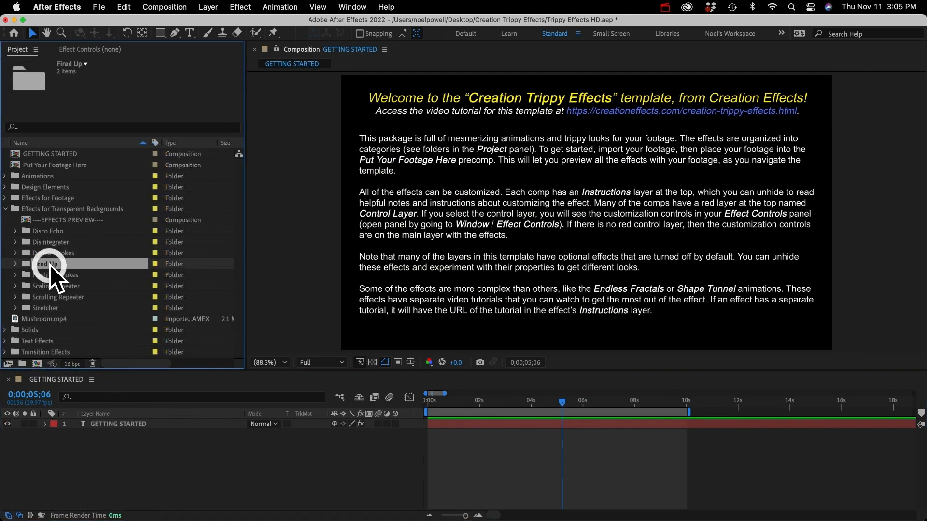
{"action": "double_click", "coordinate": [50, 265]}
{"action": "double_click", "coordinate": [53, 274]}
{"action": "key", "text": "space"}
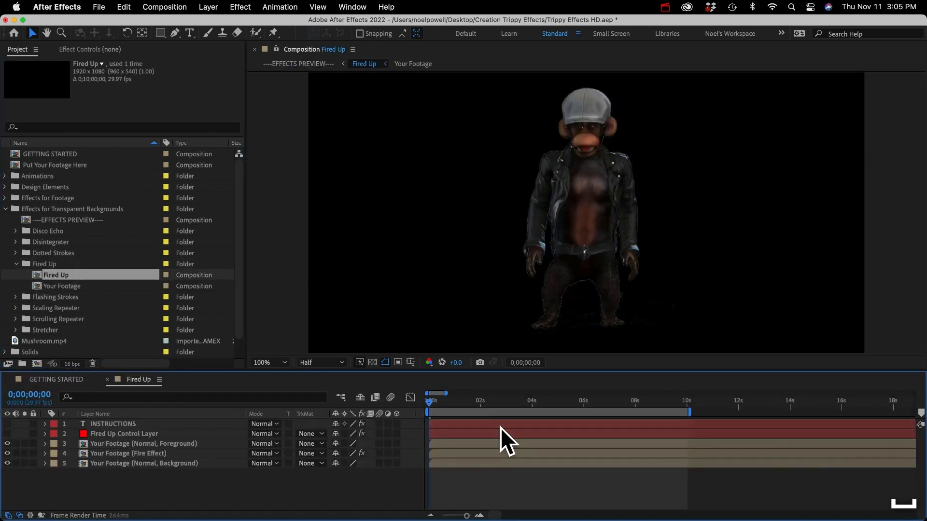
Turn off the foreground footage in the Fired Up Control Layer's controls and preview the composition
{"action": "left_click", "coordinate": [500, 428]}
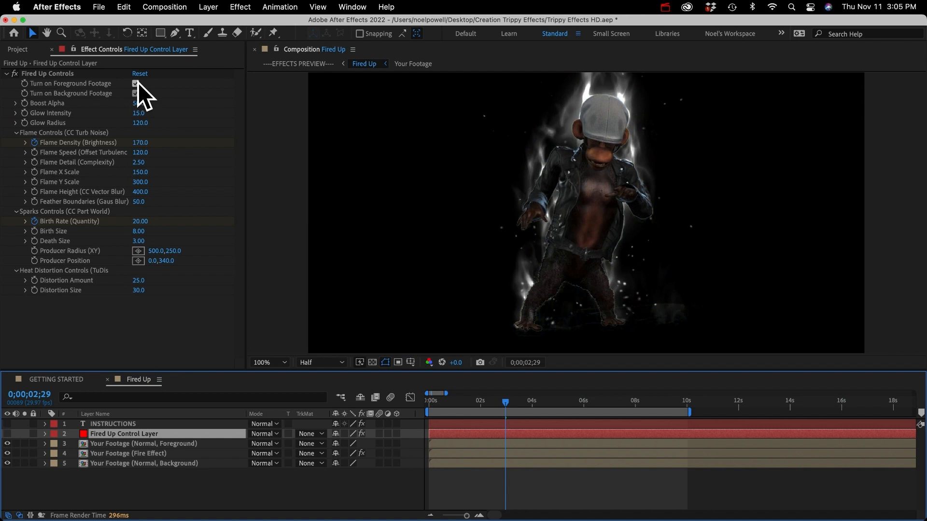
{"action": "left_click", "coordinate": [136, 83]}
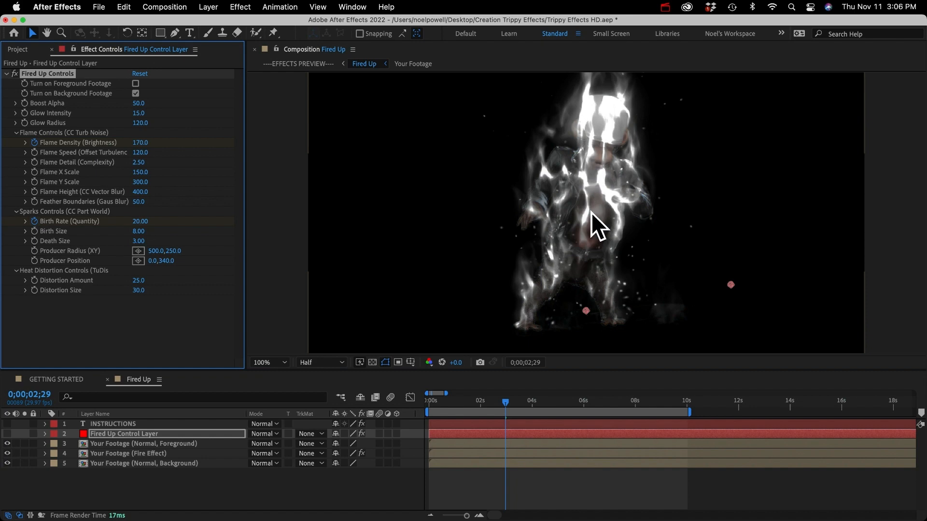
{"action": "key", "text": "KP_0"}
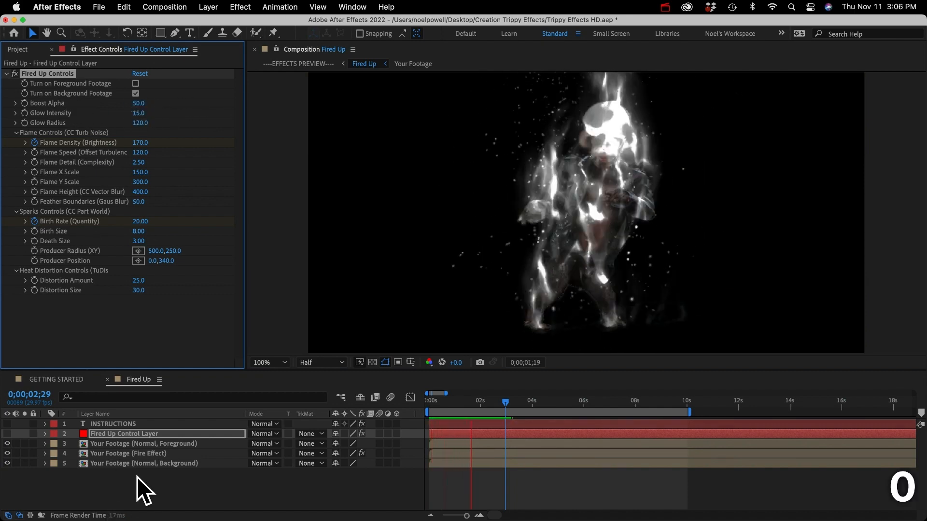
Close the Fired Up composition and collapse the Effects for Transparent Backgrounds folder in the project
{"action": "key", "text": "cmd+w"}
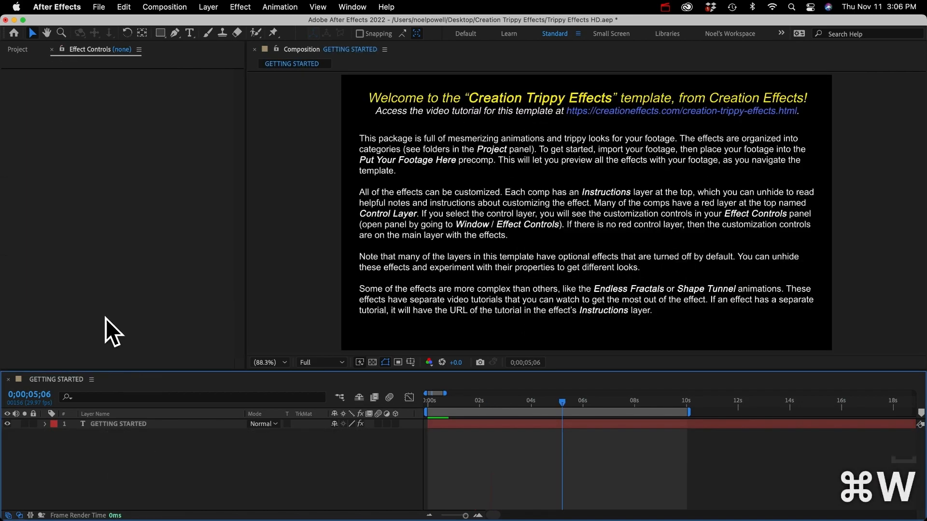
{"action": "left_click", "coordinate": [11, 51]}
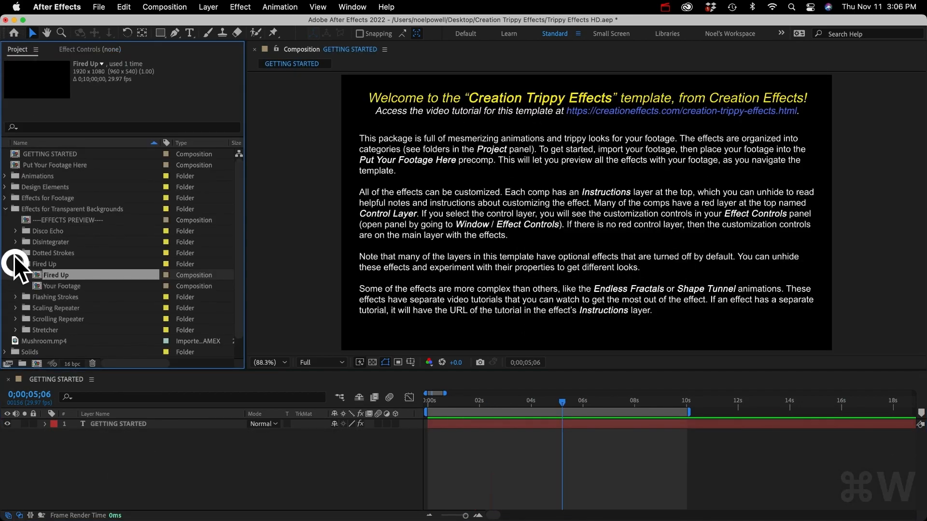
{"action": "left_click", "coordinate": [5, 209]}
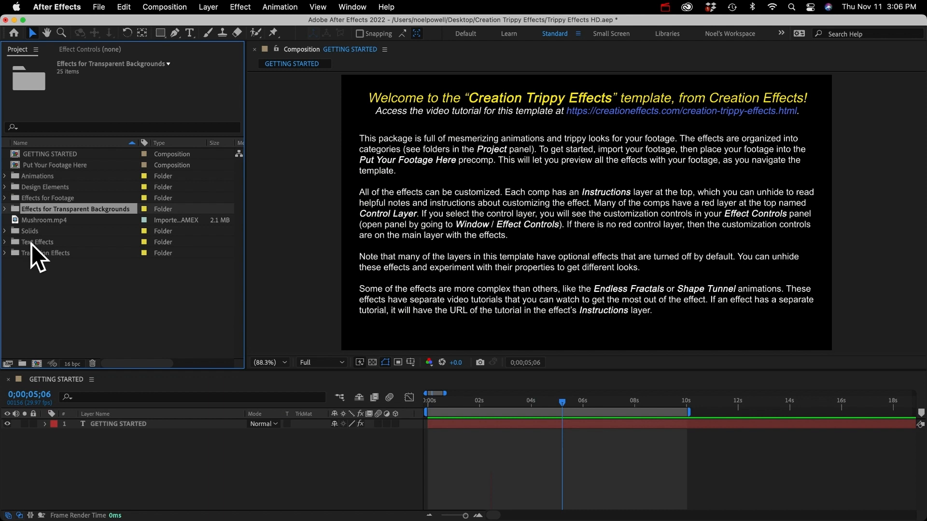
Expand the Text Effects folder and open its Text Effects composition to review the list of title layers
{"action": "left_click", "coordinate": [31, 244]}
{"action": "left_click", "coordinate": [6, 242]}
{"action": "left_click", "coordinate": [55, 254]}
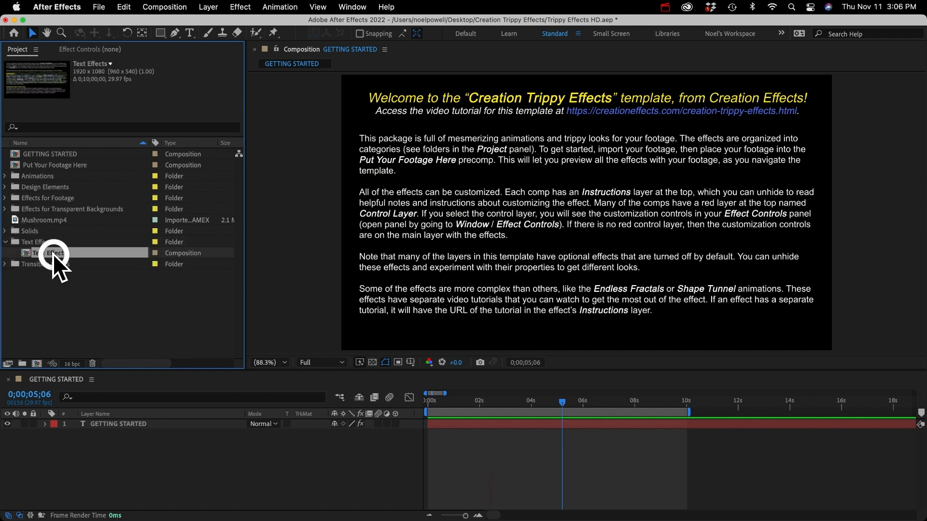
{"action": "double_click", "coordinate": [54, 253]}
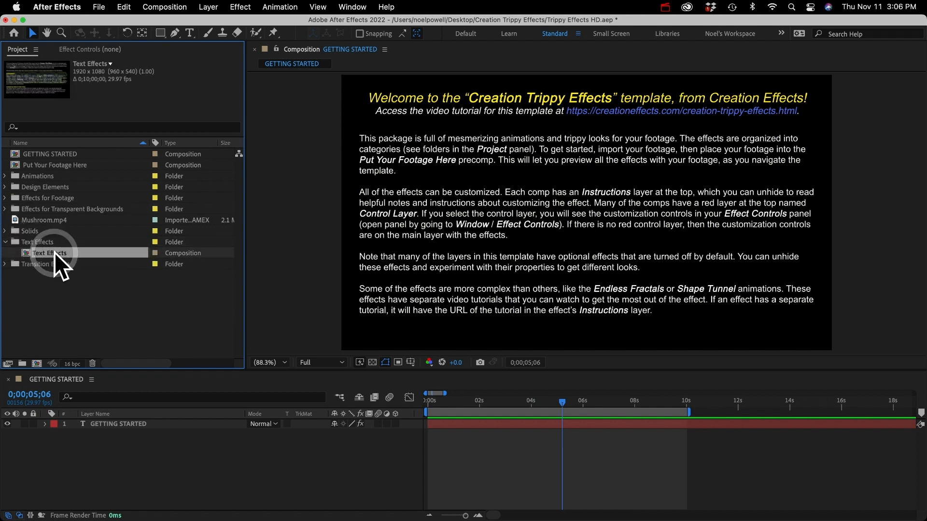
{"action": "scroll", "coordinate": [108, 418], "scroll_direction": "down", "scroll_amount": 3}
{"action": "scroll", "coordinate": [128, 410], "scroll_direction": "up", "scroll_amount": 3}
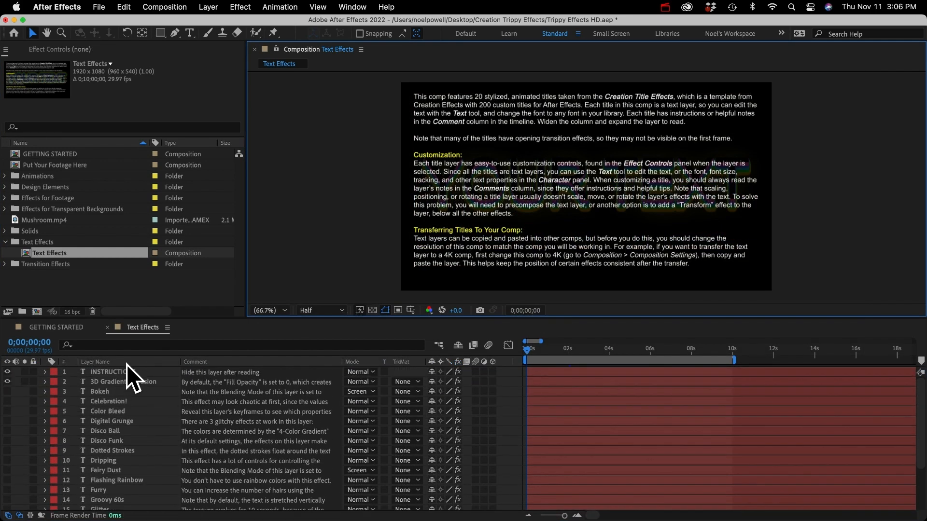
Make the Bokeh title layer visible and preview its animation, stopping at 0;00;05;26
{"action": "left_click", "coordinate": [100, 392]}
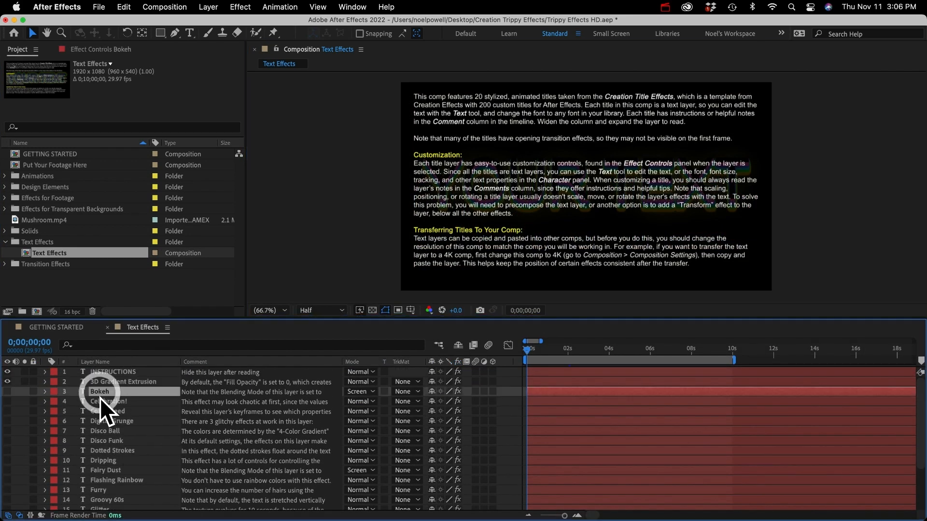
{"action": "left_click", "coordinate": [100, 401]}
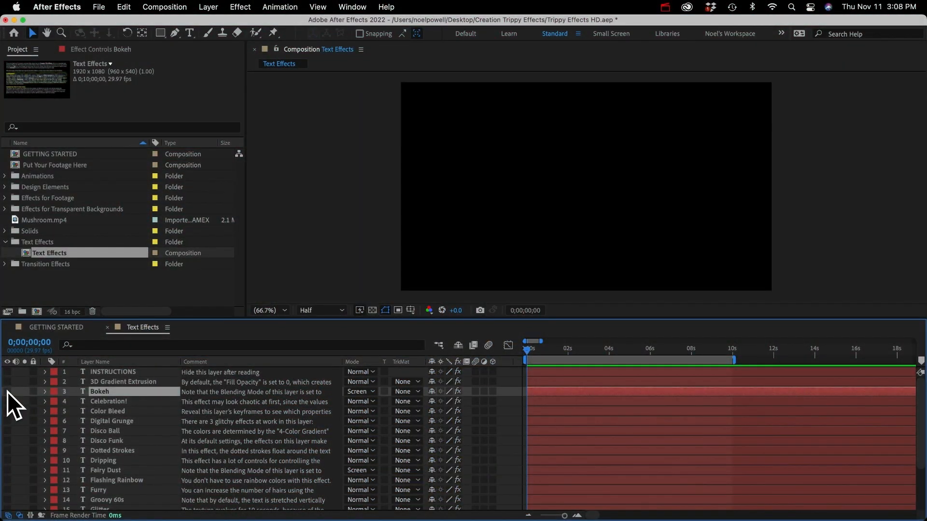
{"action": "left_click", "coordinate": [7, 391]}
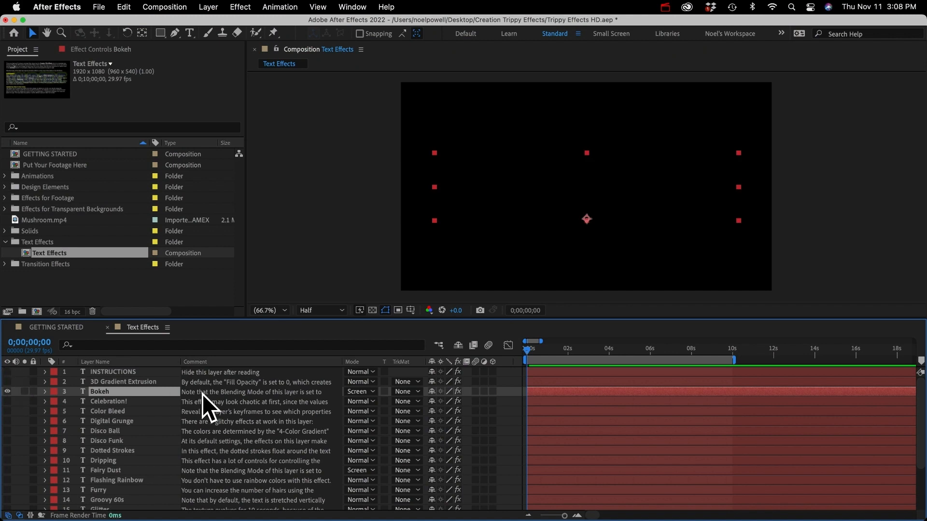
{"action": "key", "text": "space"}
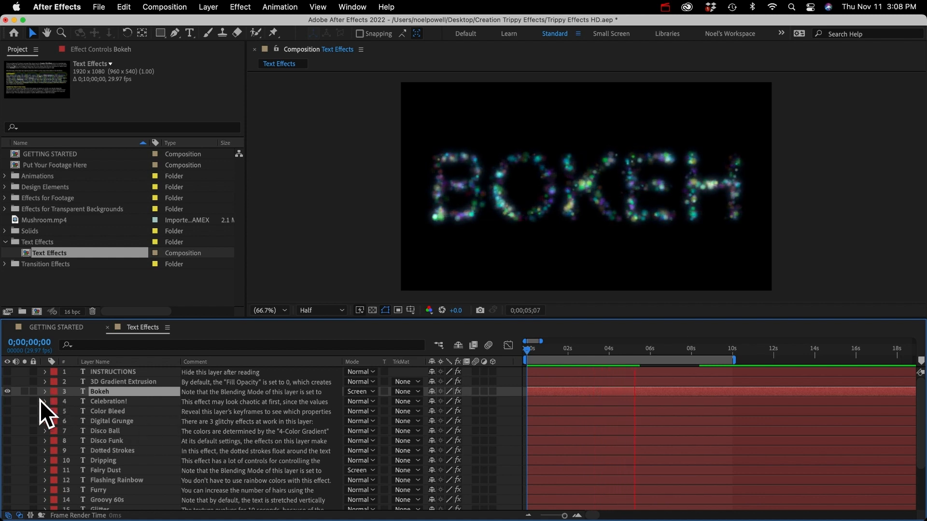
{"action": "key", "text": "space"}
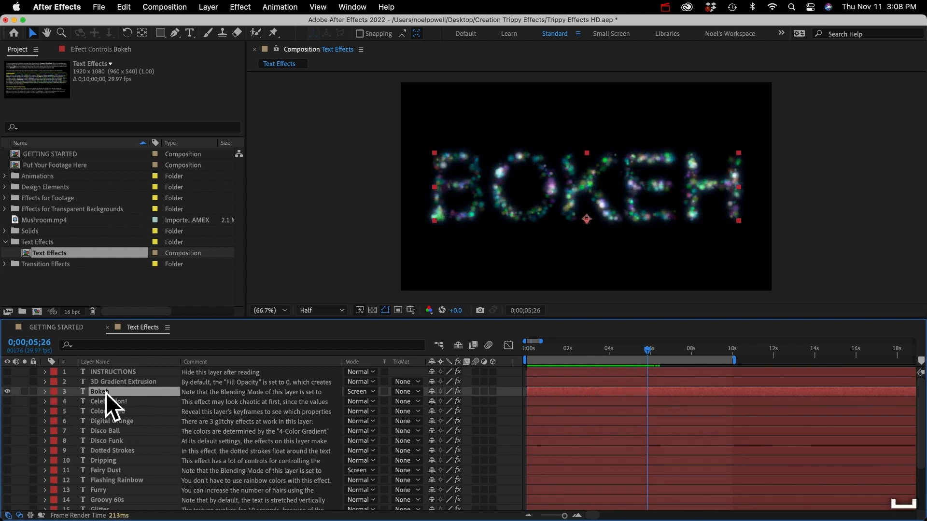
Replace the Bokeh title's text with "Hello" using the Type tool
{"action": "left_click", "coordinate": [190, 33]}
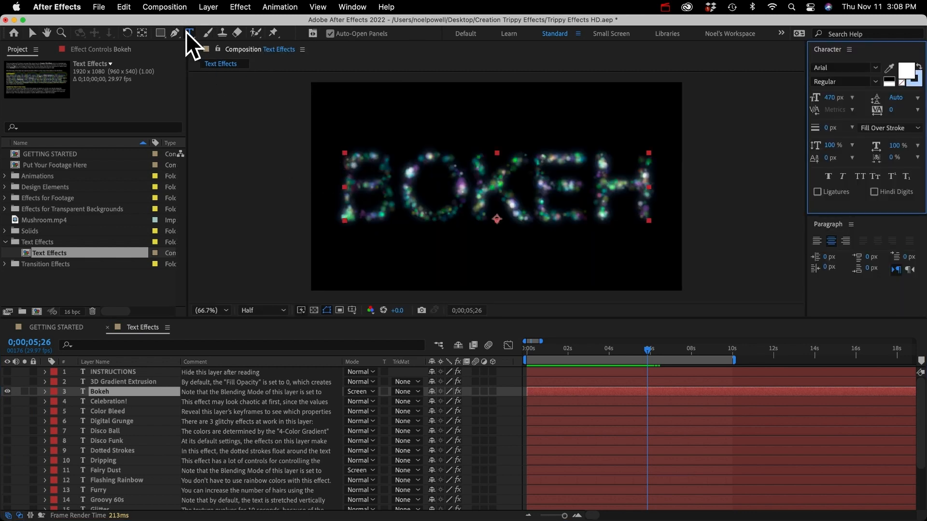
{"action": "left_click", "coordinate": [467, 188]}
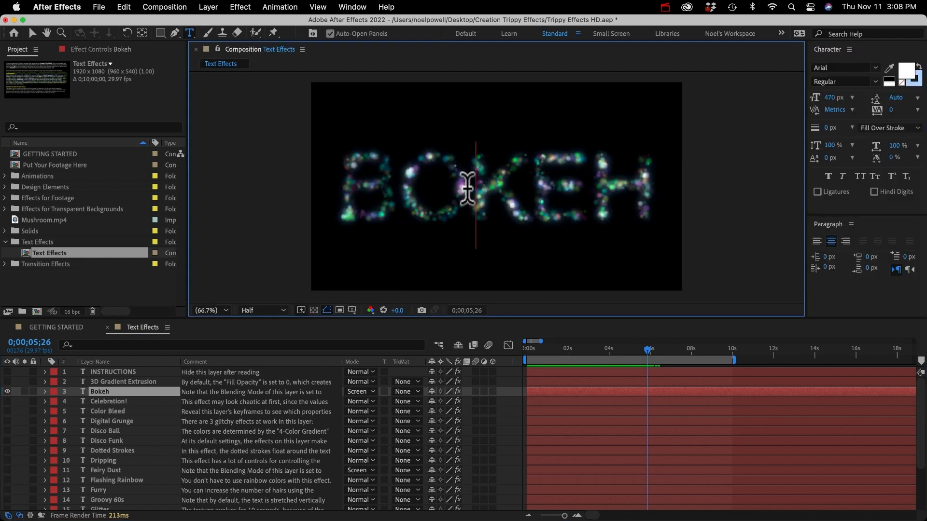
{"action": "key", "text": "super+a"}
{"action": "type", "text": "Hel"}
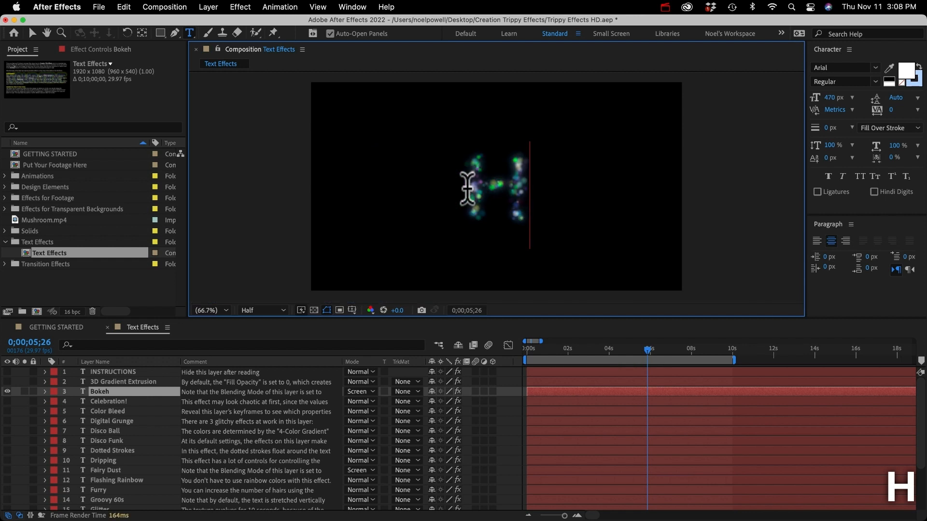
{"action": "type", "text": "lo"}
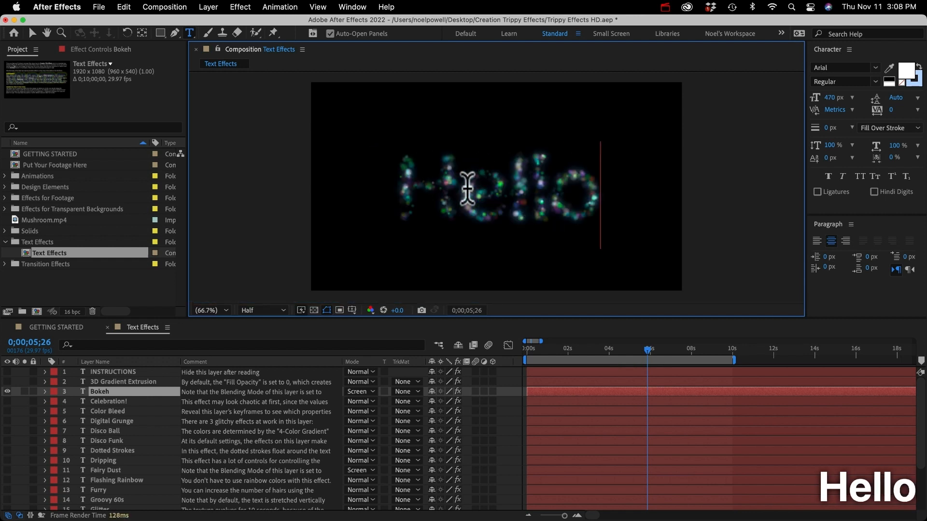
Show only the Disco Ball title layer, hiding the Bokeh title, and select it
{"action": "left_click", "coordinate": [9, 437]}
{"action": "left_click", "coordinate": [8, 431], "text": "alt"}
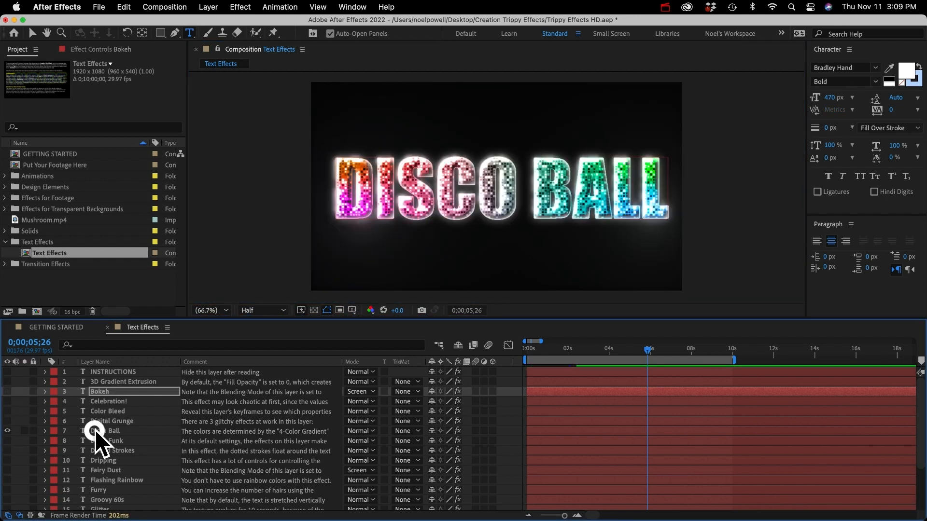
{"action": "left_click", "coordinate": [104, 431]}
Select all of the Disco Ball title's text, try the Lithos Pro font, and settle on Marker Felt Thin
{"action": "left_click", "coordinate": [488, 201]}
{"action": "key", "text": "super+a"}
{"action": "left_click", "coordinate": [876, 70]}
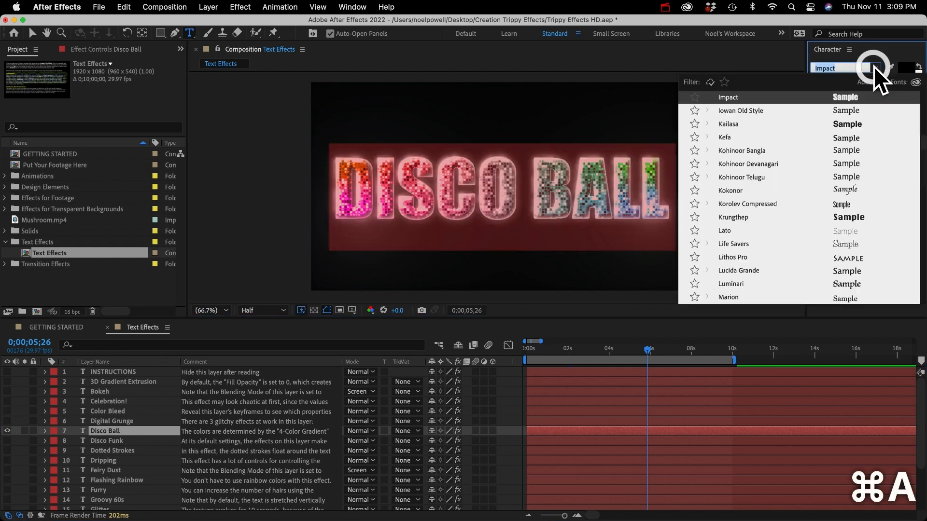
{"action": "left_click", "coordinate": [804, 260]}
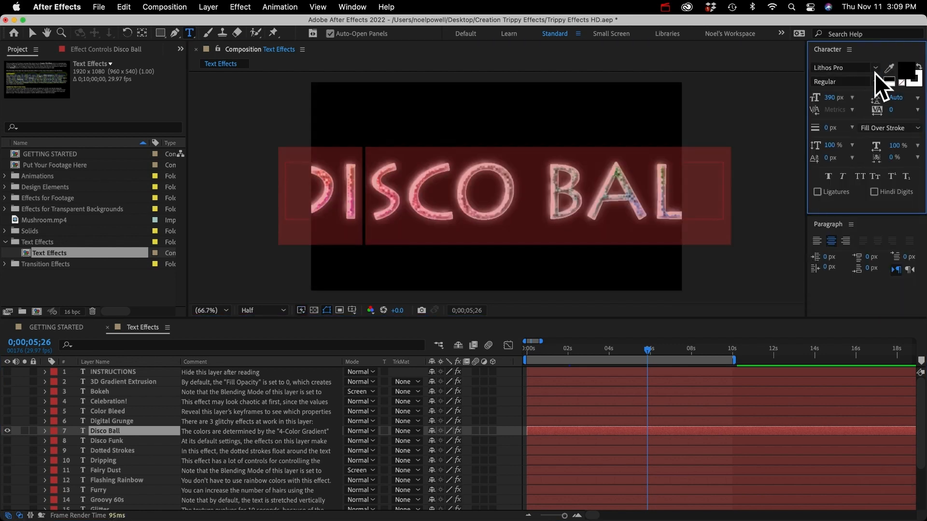
{"action": "left_click", "coordinate": [883, 72]}
{"action": "left_click", "coordinate": [849, 150]}
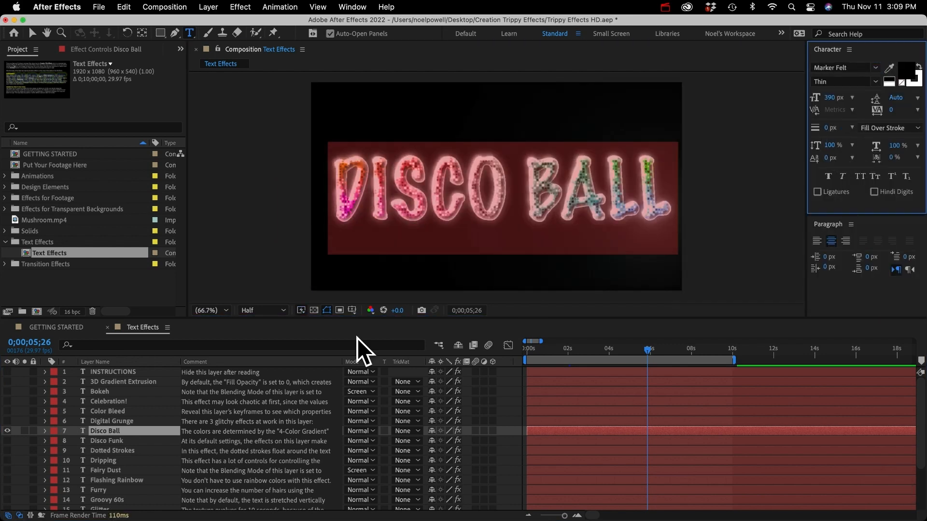
Finish editing the Disco Ball text and preview the title from 0;00;00;00
{"action": "left_click", "coordinate": [138, 430]}
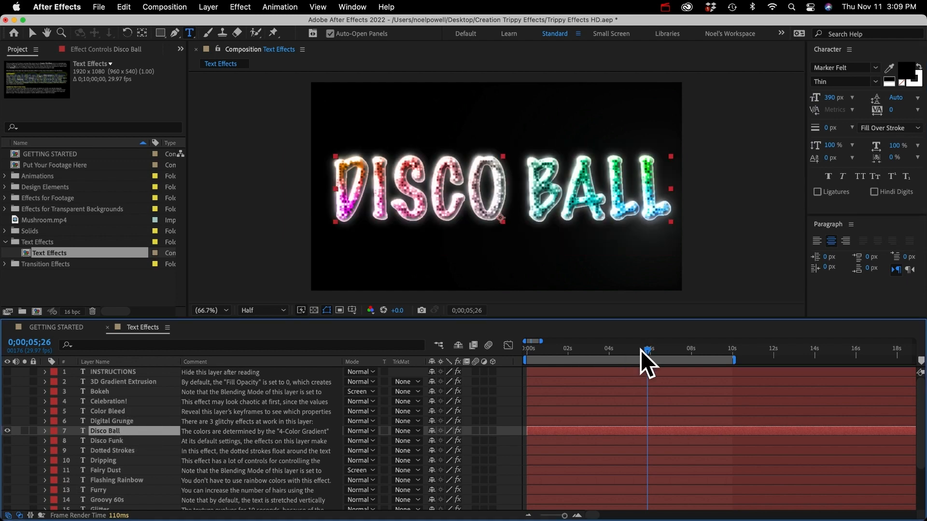
{"action": "left_click_drag", "start_coordinate": [641, 349], "coordinate": [531, 357]}
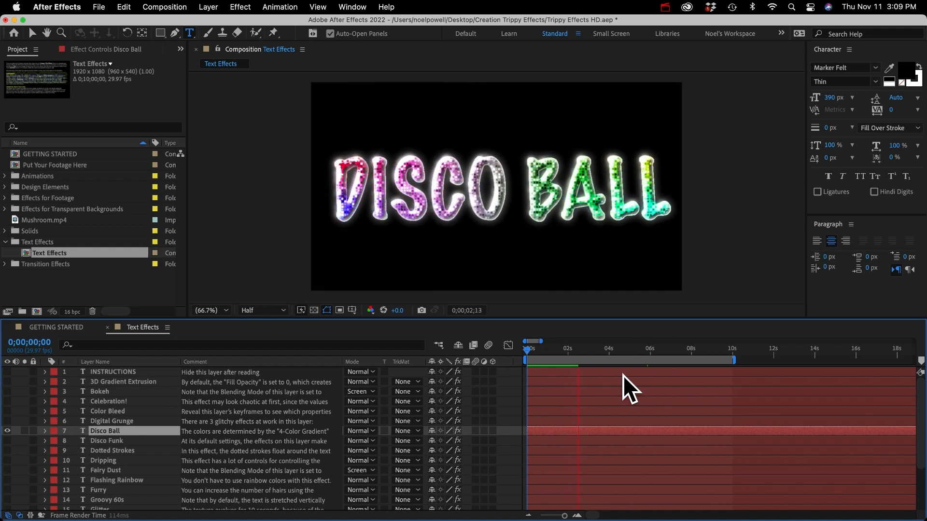
Preview the Disco Ball title from 0;00;00;00, stop playback, and show the layer's effect controls
{"action": "left_click", "coordinate": [527, 352]}
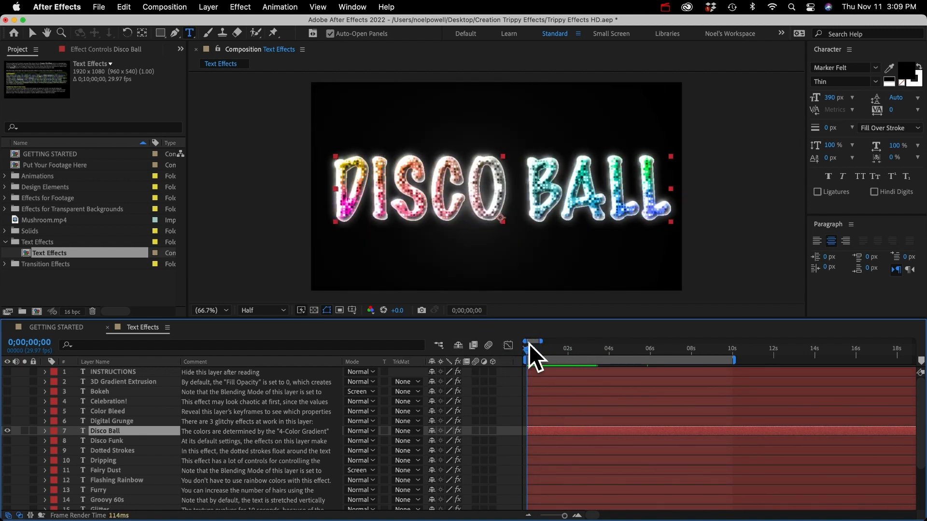
{"action": "key", "text": "space"}
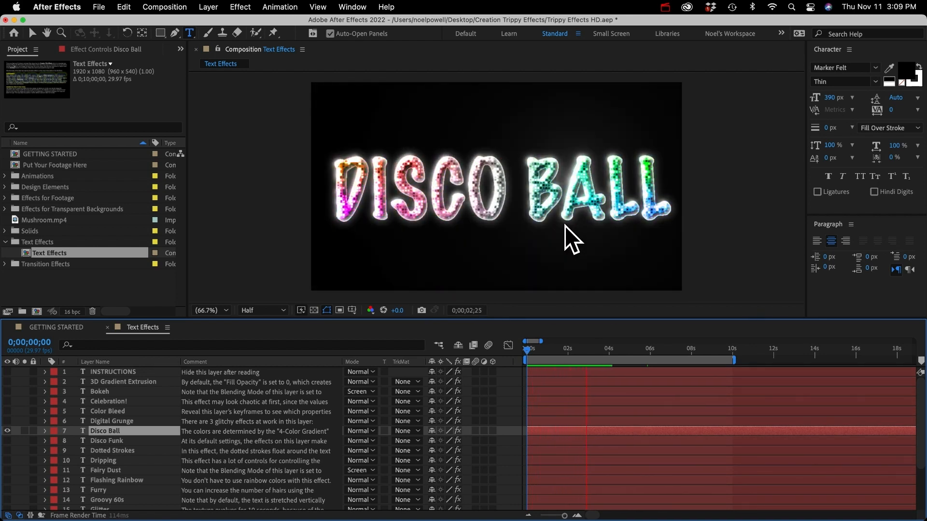
{"action": "key", "text": "space"}
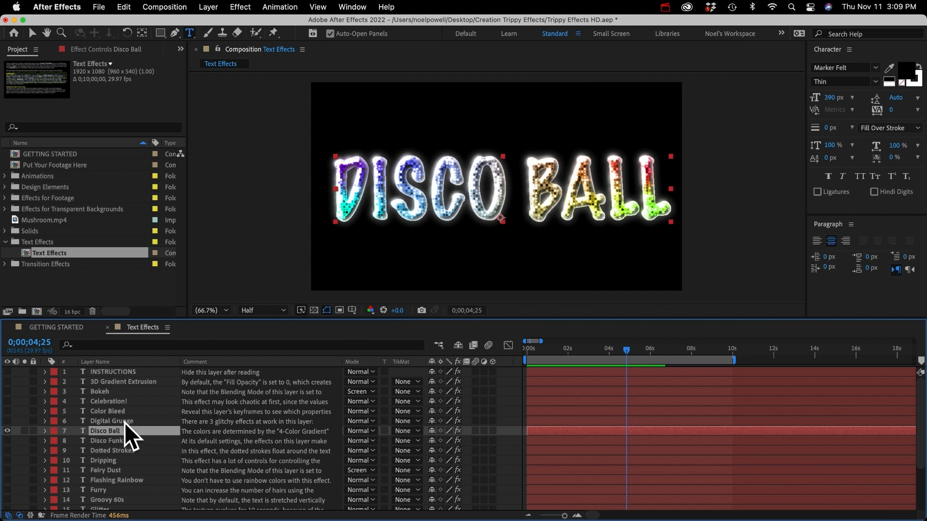
{"action": "left_click", "coordinate": [108, 433]}
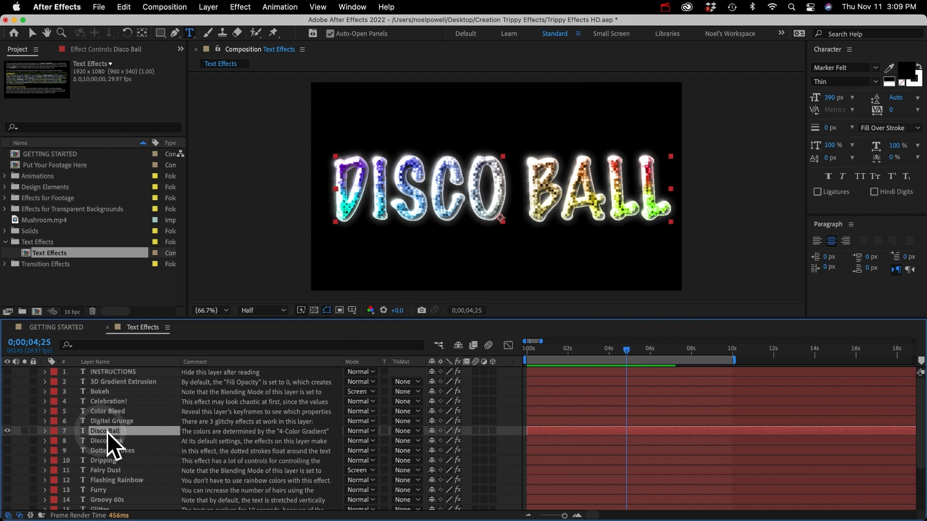
{"action": "left_click", "coordinate": [96, 48]}
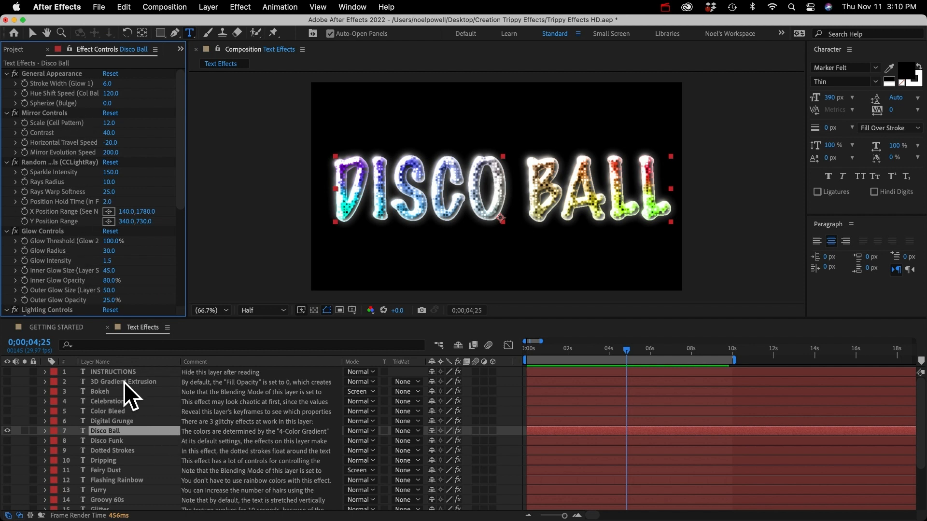
Widen the Comment column and expand the Disco Ball layer to read its full notes on colors and sparkles
{"action": "left_click", "coordinate": [111, 372]}
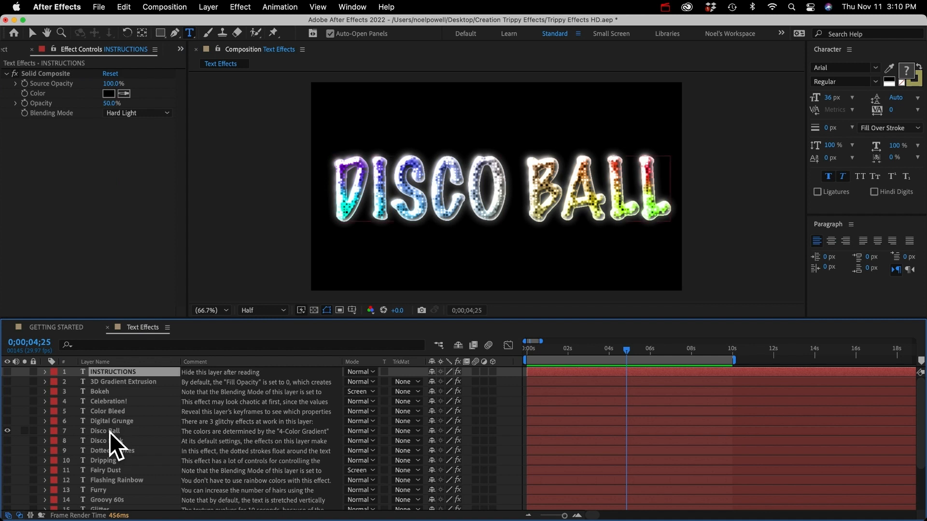
{"action": "left_click", "coordinate": [106, 431]}
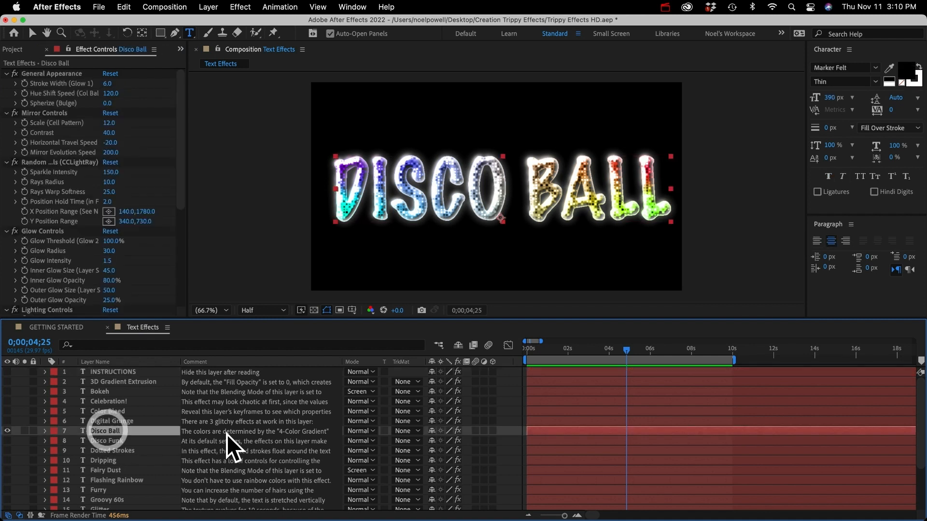
{"action": "left_click", "coordinate": [242, 431]}
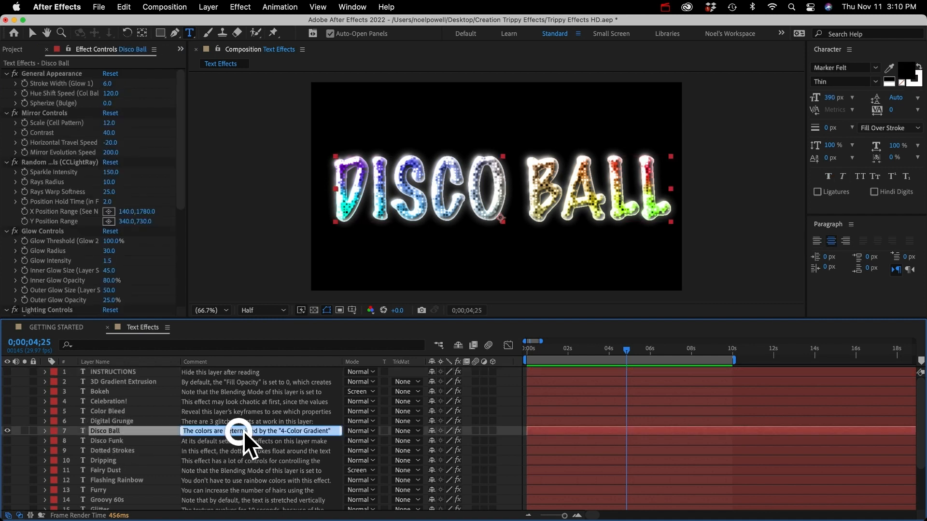
{"action": "left_click", "coordinate": [118, 431]}
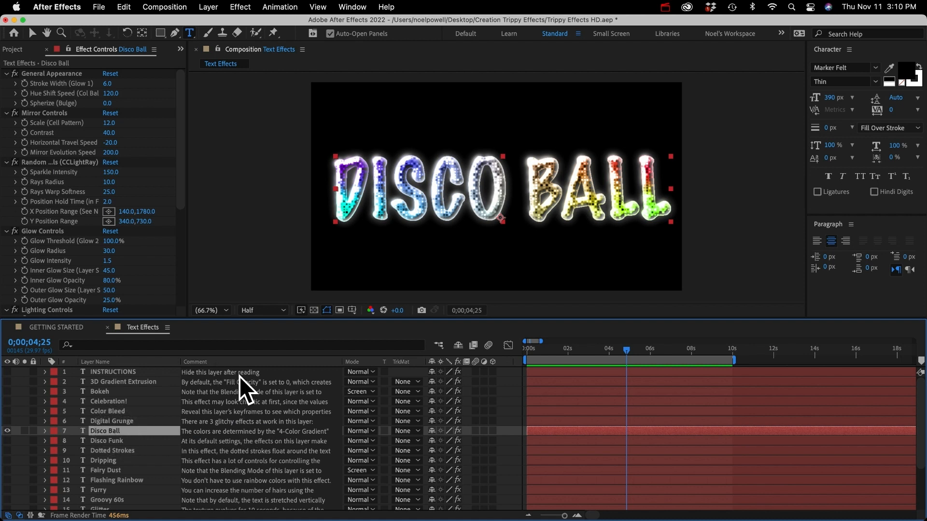
{"action": "left_click_drag", "start_coordinate": [343, 361], "coordinate": [561, 361]}
{"action": "left_click", "coordinate": [45, 431]}
{"action": "left_click", "coordinate": [54, 441]}
{"action": "scroll", "coordinate": [184, 463], "scroll_direction": "down", "scroll_amount": 3}
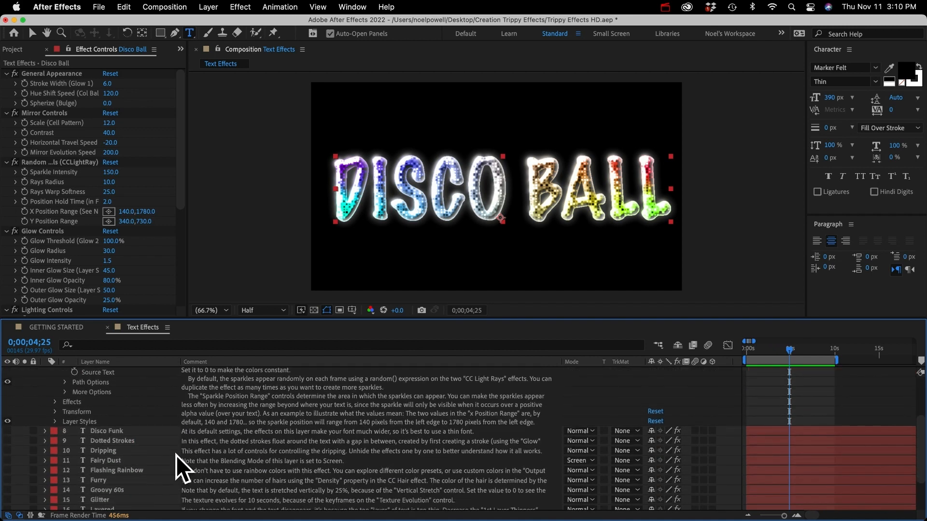
{"action": "left_click", "coordinate": [55, 402]}
{"action": "scroll", "coordinate": [63, 410], "scroll_direction": "up", "scroll_amount": 2}
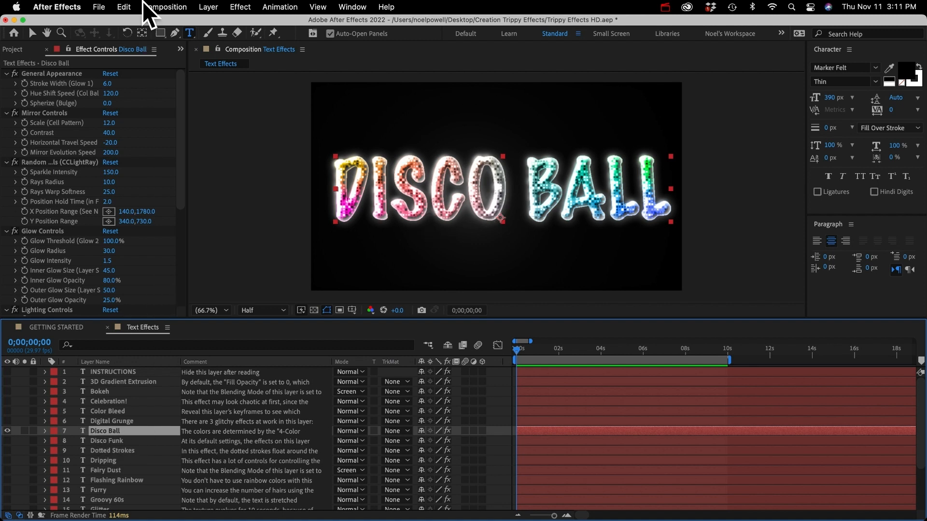
Change the Text Effects composition's preset to 4K in the composition settings
{"action": "left_click", "coordinate": [163, 6]}
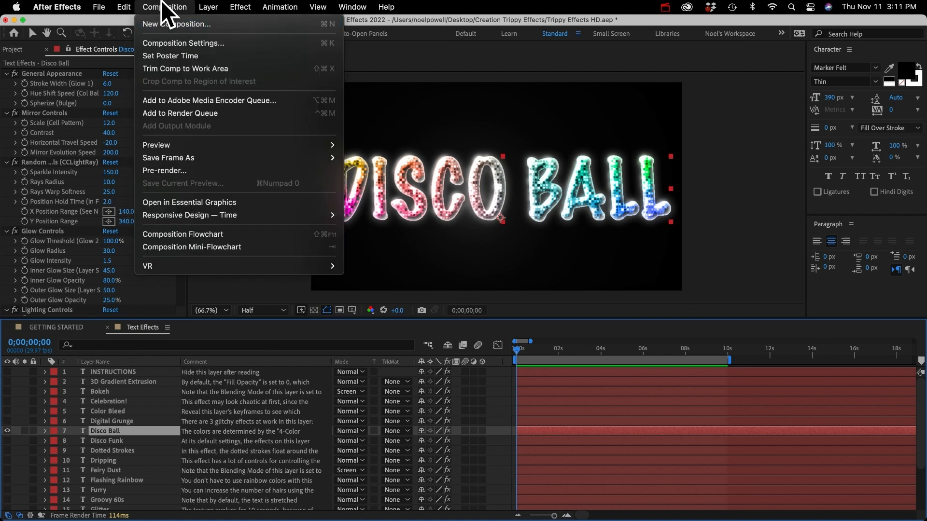
{"action": "mouse_move", "coordinate": [208, 7]}
{"action": "mouse_move", "coordinate": [177, 7]}
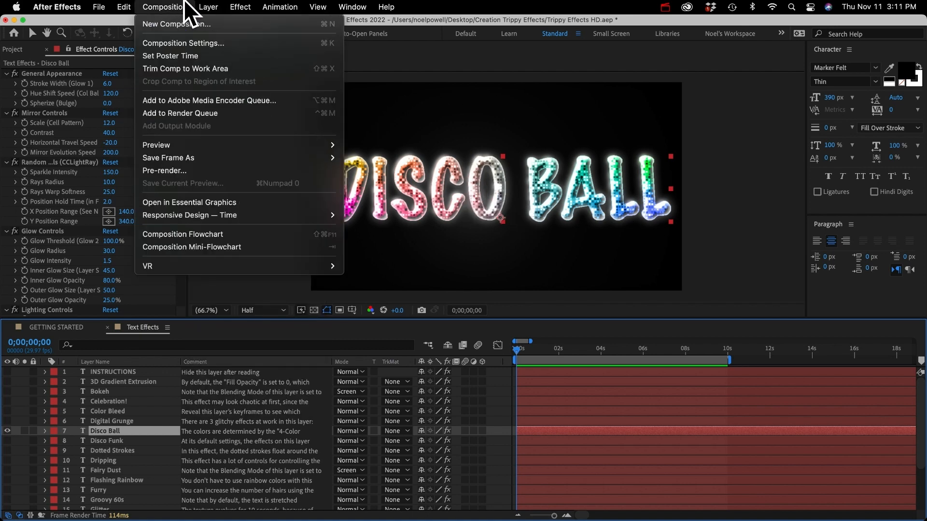
{"action": "left_click", "coordinate": [166, 43]}
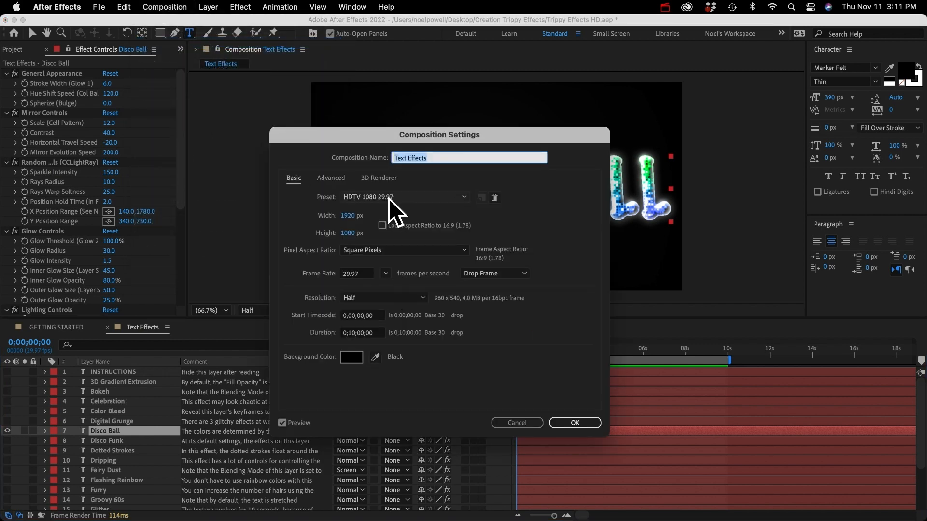
{"action": "left_click", "coordinate": [381, 196]}
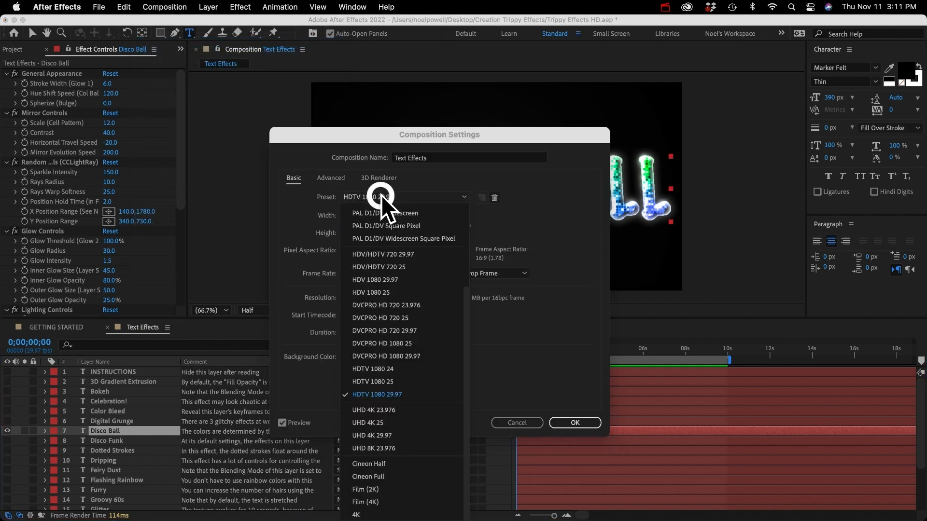
{"action": "left_click", "coordinate": [366, 515]}
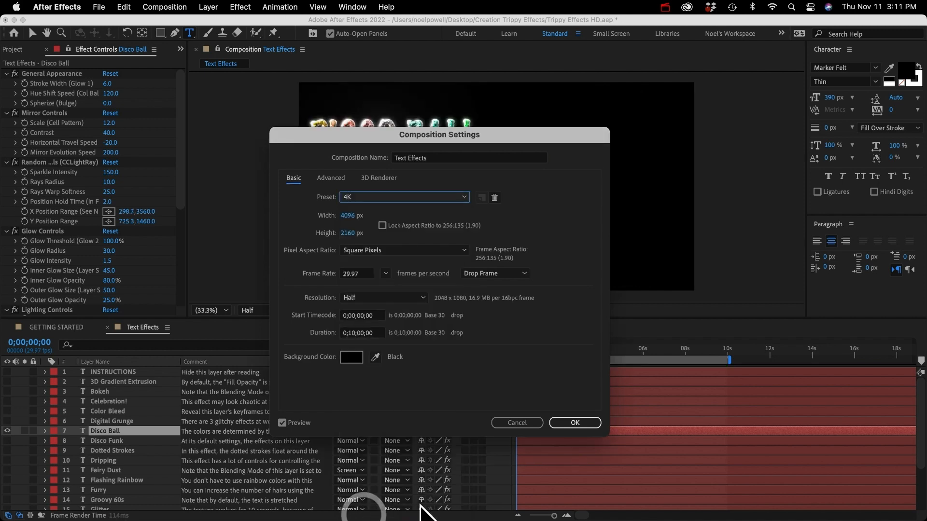
{"action": "left_click", "coordinate": [572, 423]}
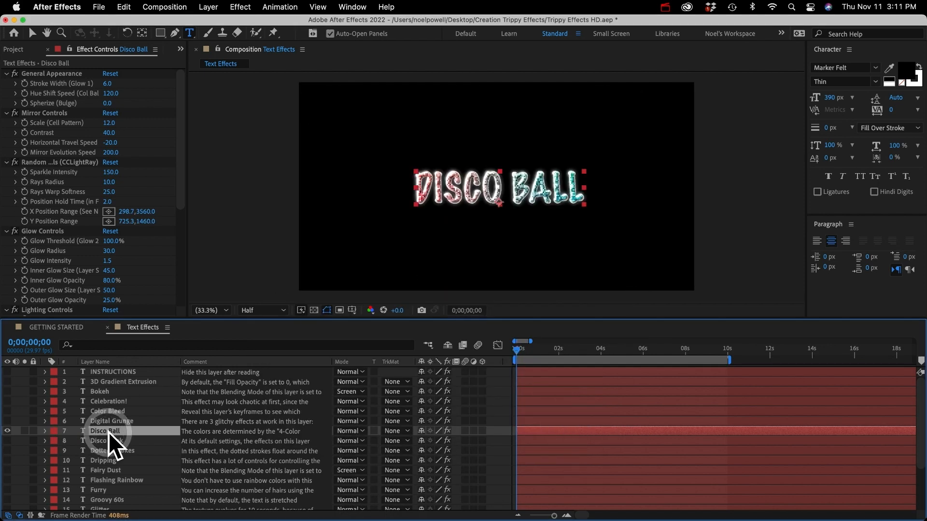
Select all of the Disco Ball title's text and set its font size to 760 px
{"action": "key", "text": "super+c"}
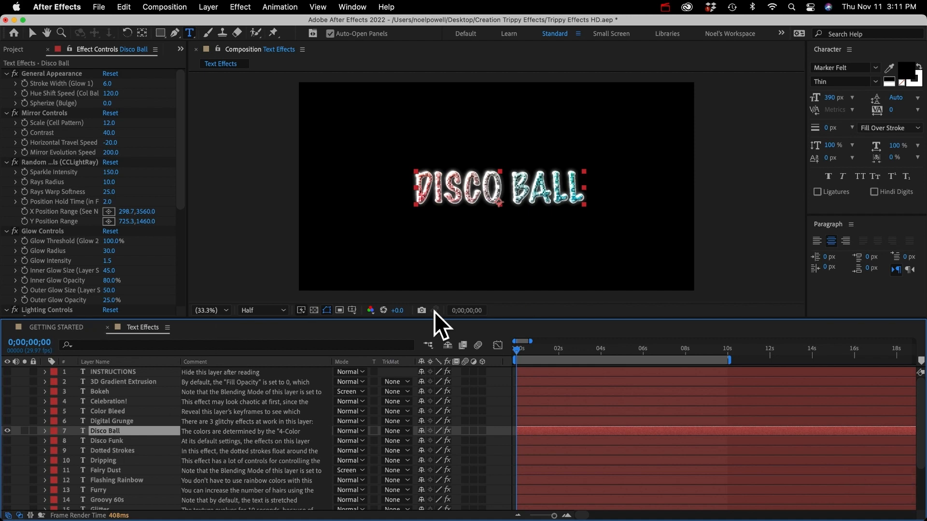
{"action": "left_click", "coordinate": [478, 196]}
{"action": "key", "text": "super+a"}
{"action": "left_click_drag", "start_coordinate": [829, 97], "coordinate": [854, 97]}
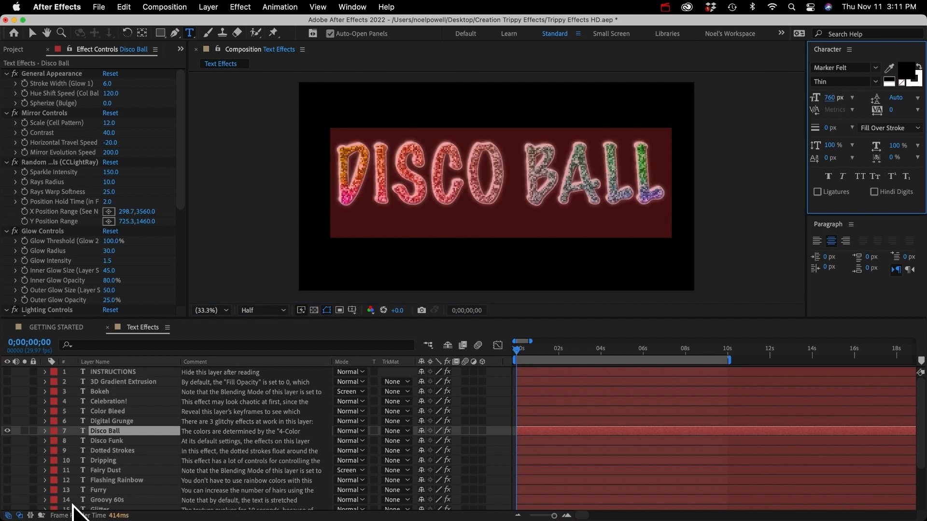
Keyframe the Disco Ball layer's Position at 0;00;00;00, and at 0;00;02;01 move the title vertically to add a second keyframe
{"action": "left_click", "coordinate": [99, 432]}
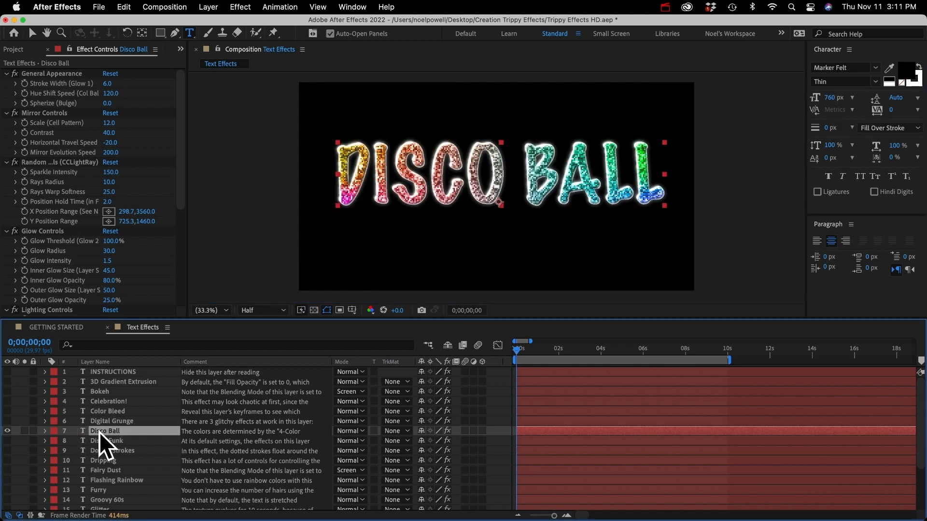
{"action": "key", "text": "p"}
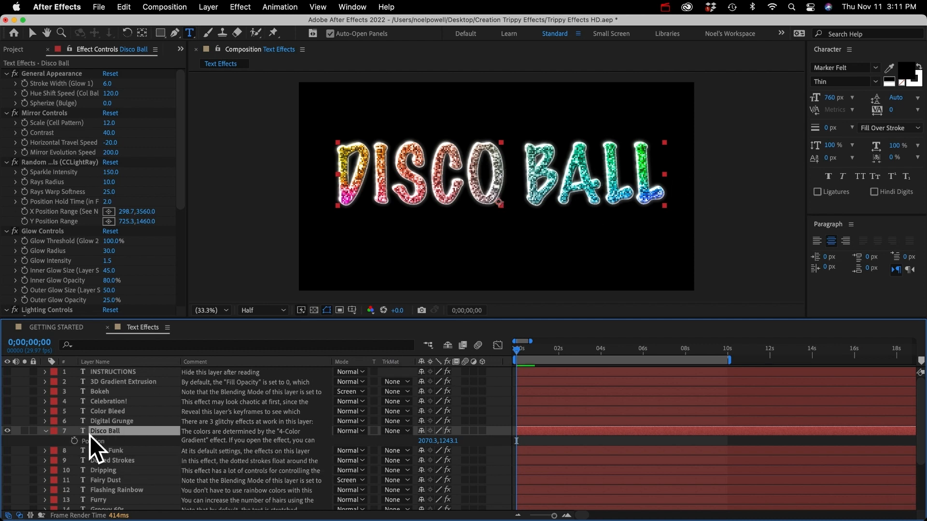
{"action": "left_click", "coordinate": [74, 440]}
{"action": "left_click", "coordinate": [559, 349]}
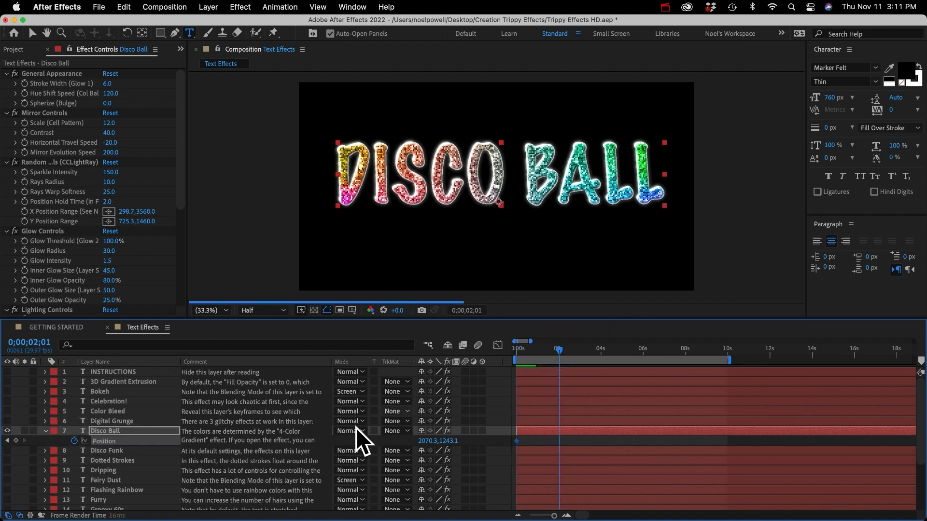
{"action": "left_click_drag", "start_coordinate": [448, 441], "coordinate": [470, 447]}
Preview the Disco Ball title's position animation from 0;00;00;00 and stop playback
{"action": "left_click", "coordinate": [514, 349]}
{"action": "key", "text": "space"}
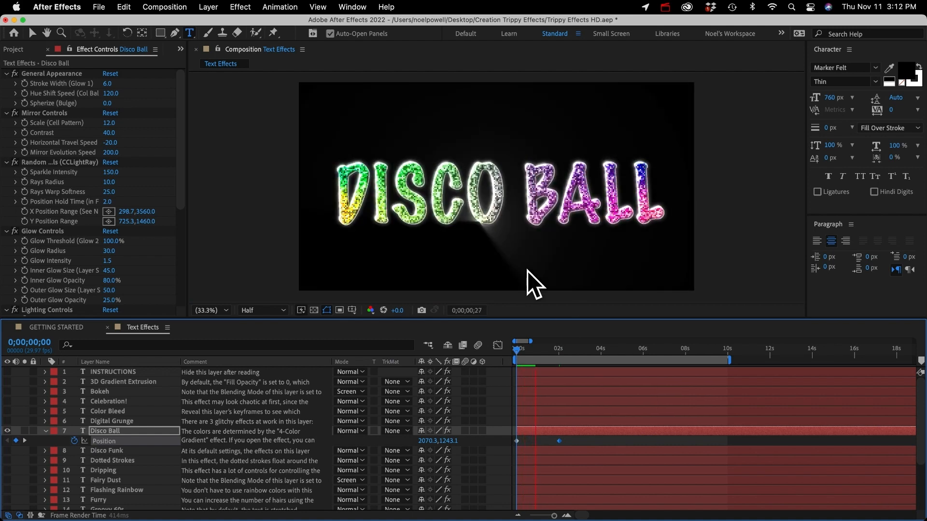
{"action": "key", "text": "0"}
{"action": "key", "text": "space"}
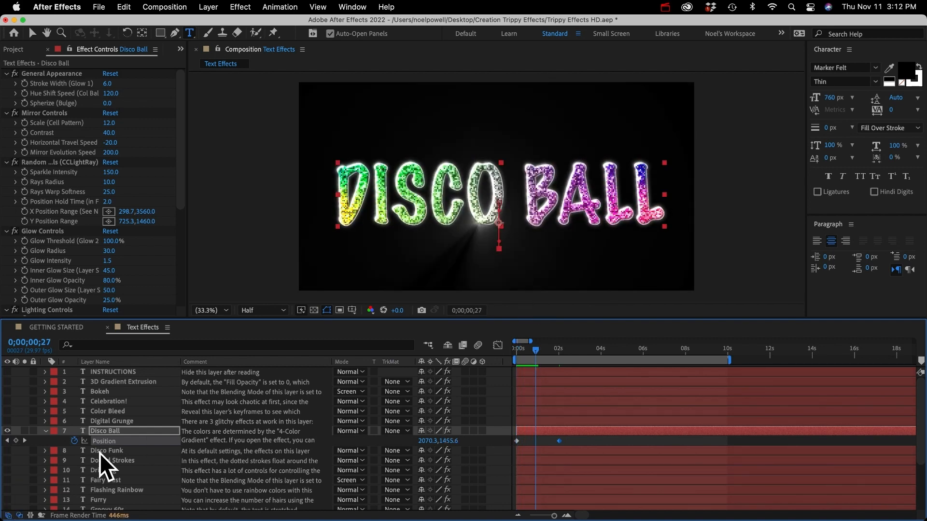
{"action": "left_click", "coordinate": [117, 433]}
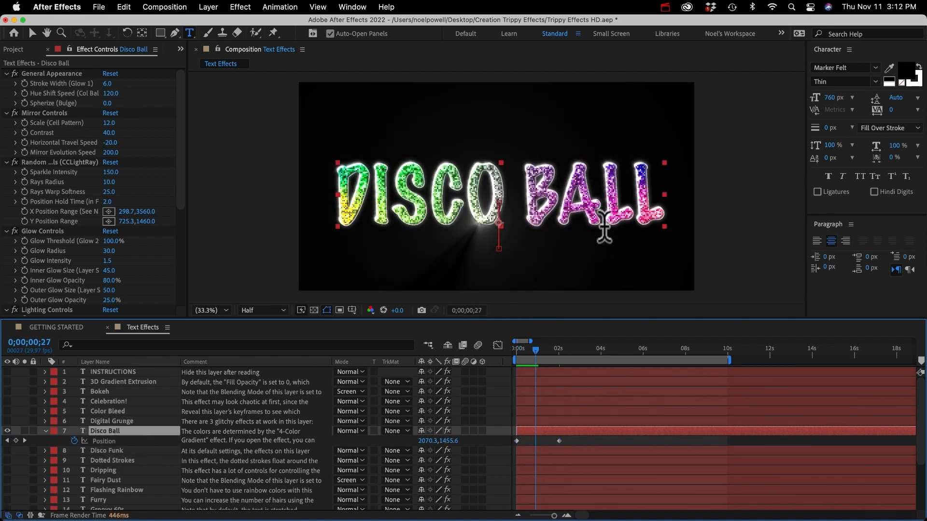
{"action": "left_click", "coordinate": [209, 6]}
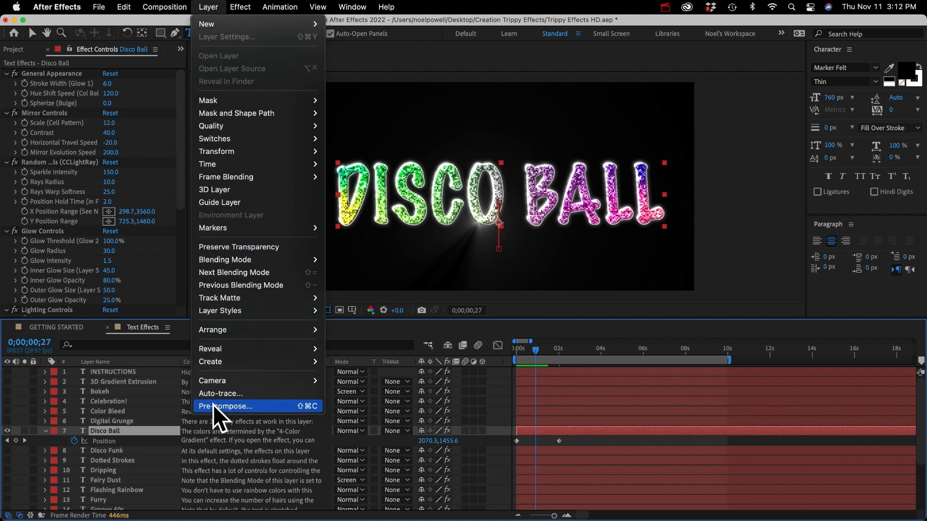
{"action": "left_click", "coordinate": [100, 429]}
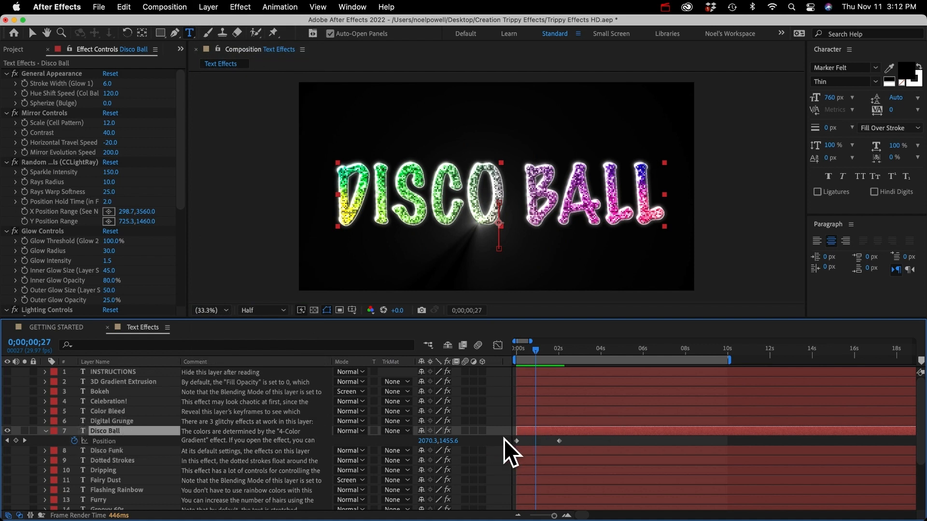
Inspect the Disco Ball layer's Transform properties in the timeline, and collapse the layer again
{"action": "left_click", "coordinate": [45, 431]}
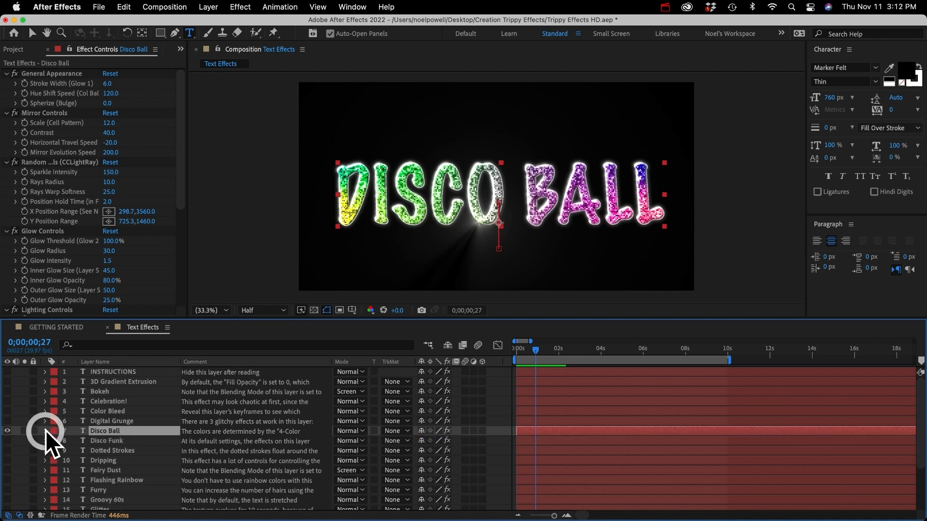
{"action": "left_click", "coordinate": [66, 446]}
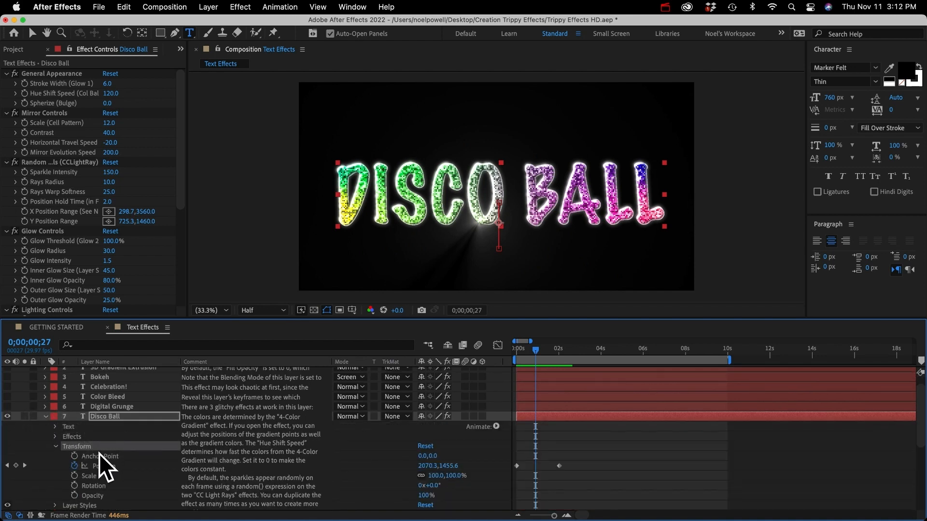
{"action": "left_click", "coordinate": [115, 417]}
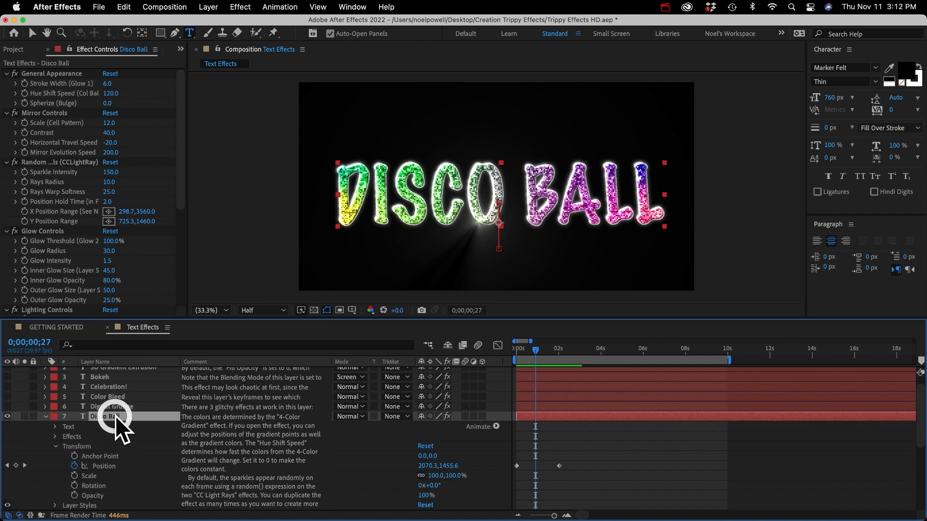
{"action": "key", "text": "e"}
{"action": "key", "text": "e"}
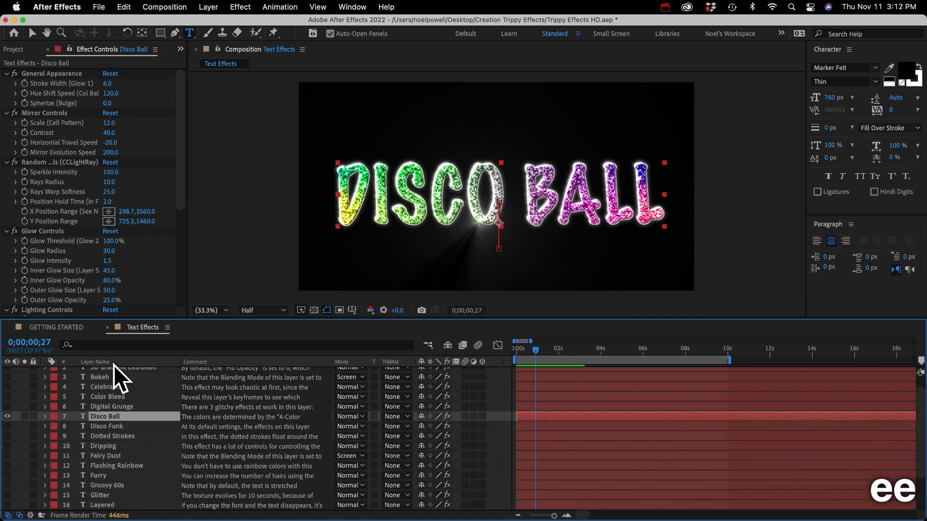
Add the Distort Transform effect to the Disco Ball layer
{"action": "scroll", "coordinate": [92, 268], "scroll_direction": "down", "scroll_amount": 5}
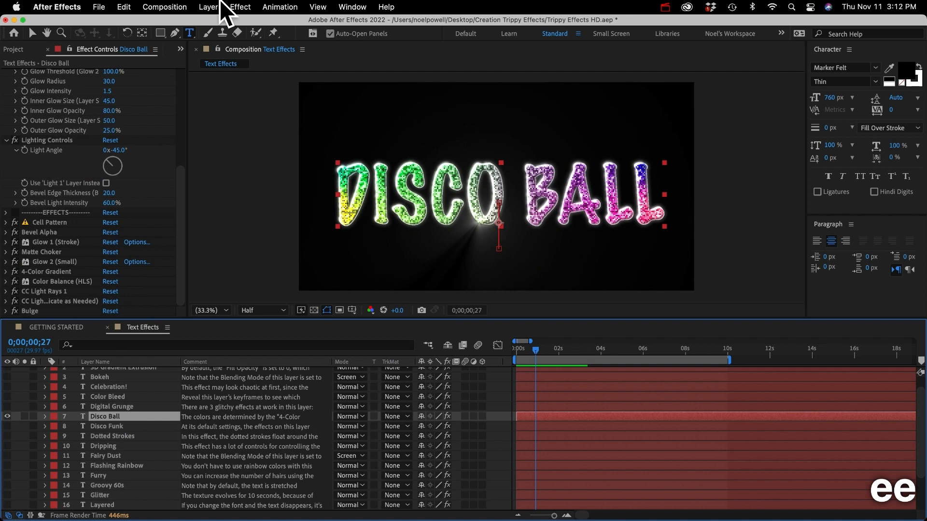
{"action": "left_click", "coordinate": [238, 7]}
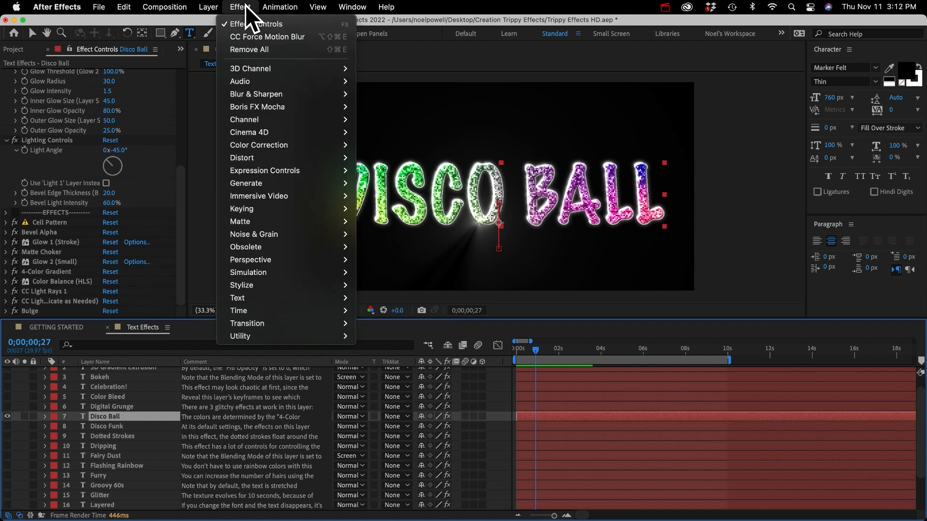
{"action": "mouse_move", "coordinate": [255, 159]}
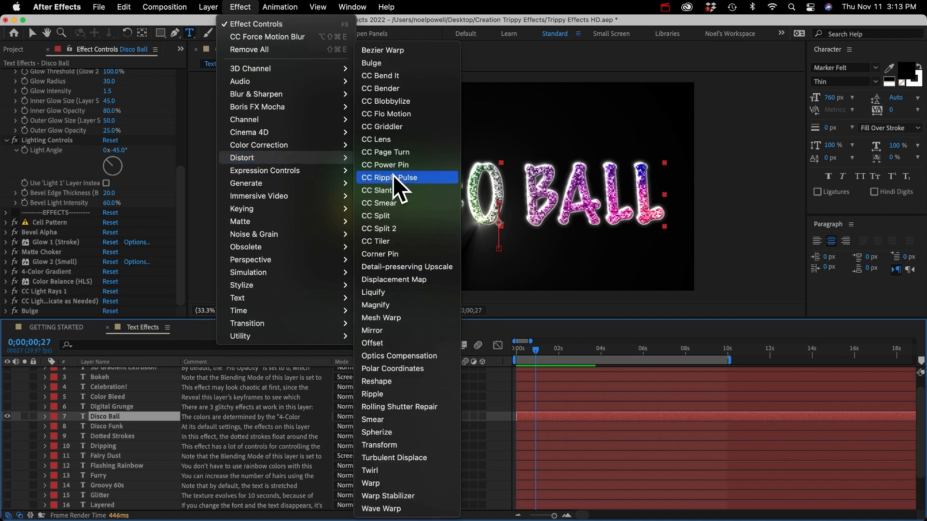
{"action": "left_click", "coordinate": [387, 449]}
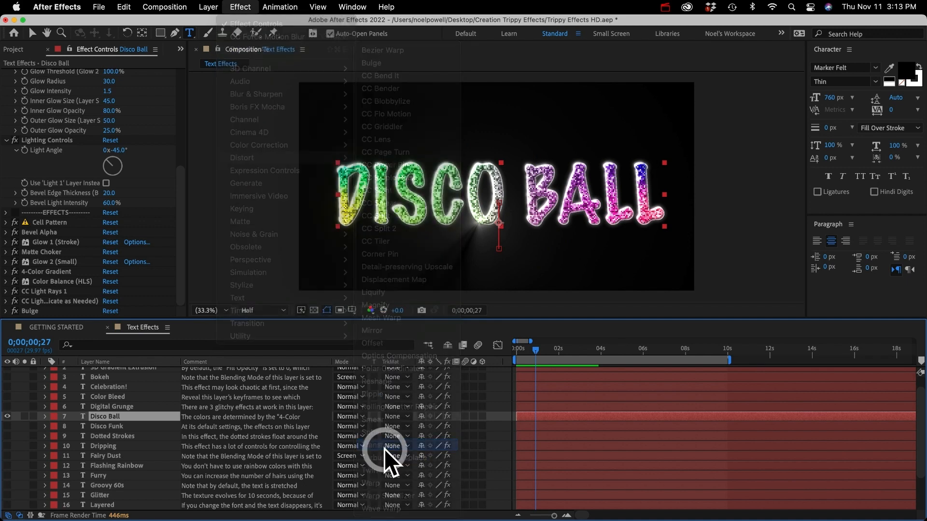
Examine the added Transform effect's properties on the Disco Ball layer, including Scale
{"action": "scroll", "coordinate": [67, 268], "scroll_direction": "down", "scroll_amount": 5}
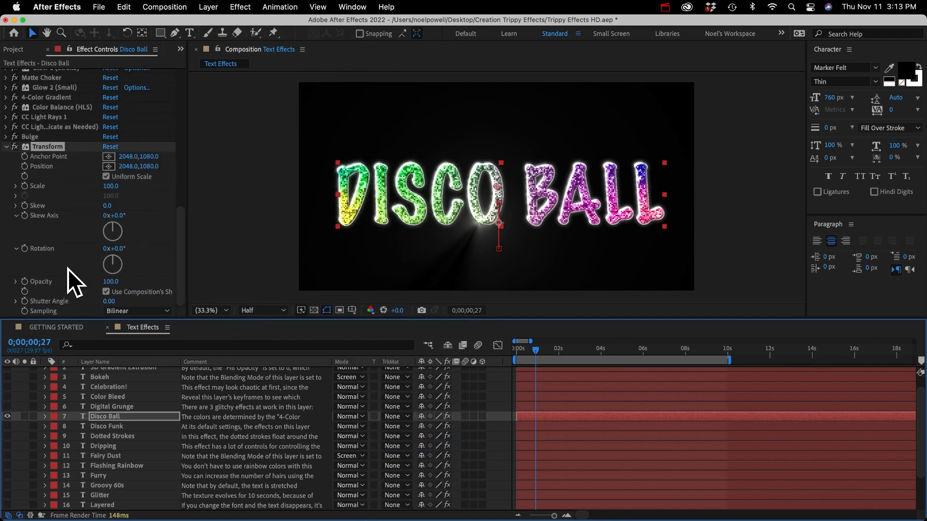
{"action": "left_click", "coordinate": [43, 146]}
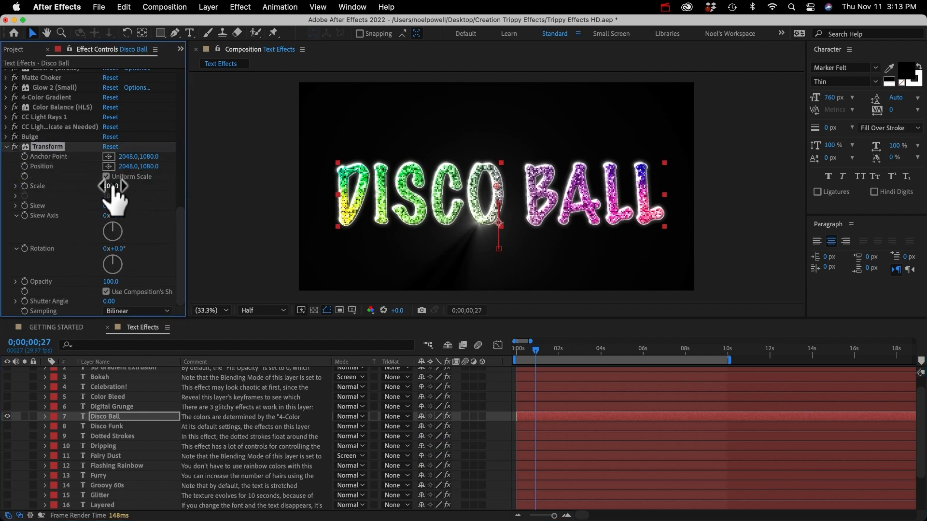
{"action": "mouse_move", "coordinate": [112, 193]}
{"action": "left_mouse_down"}
{"action": "mouse_move", "coordinate": [48, 190]}
{"action": "mouse_move", "coordinate": [182, 201]}
{"action": "mouse_move", "coordinate": [120, 201]}
{"action": "left_mouse_up"}
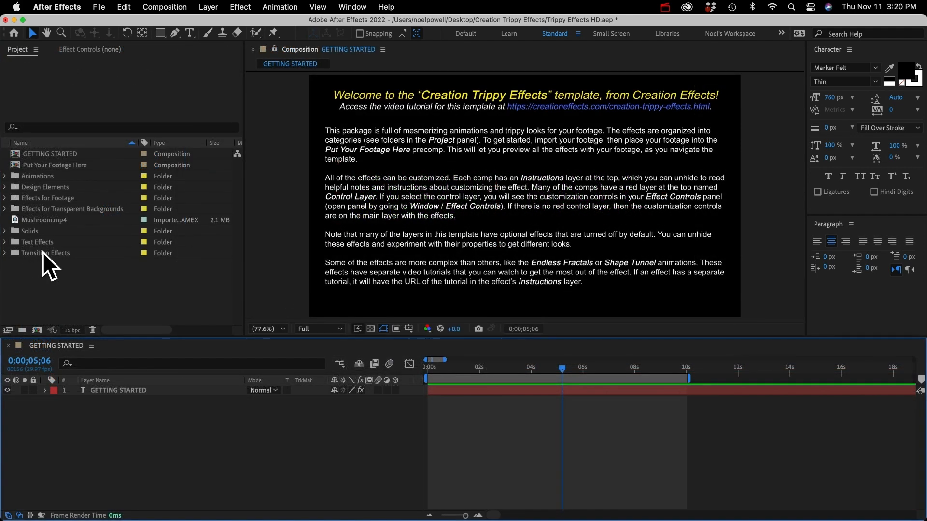
Expand the Transition Effects project folder and open the Transition Effects composition
{"action": "left_click", "coordinate": [19, 253]}
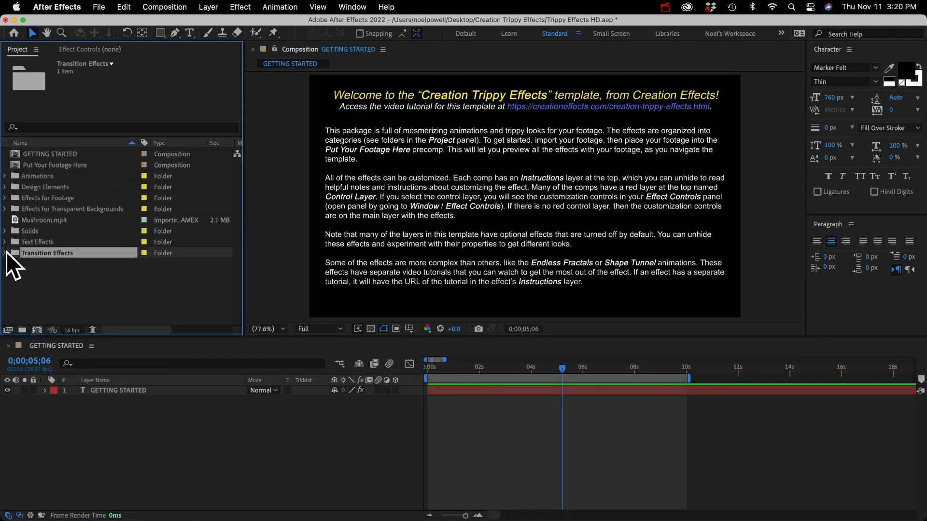
{"action": "left_click", "coordinate": [6, 253]}
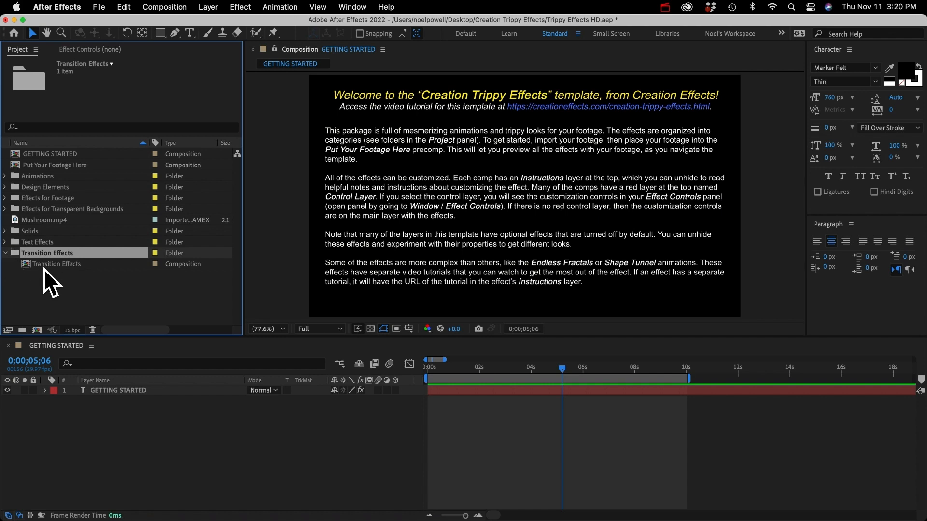
{"action": "double_click", "coordinate": [44, 265]}
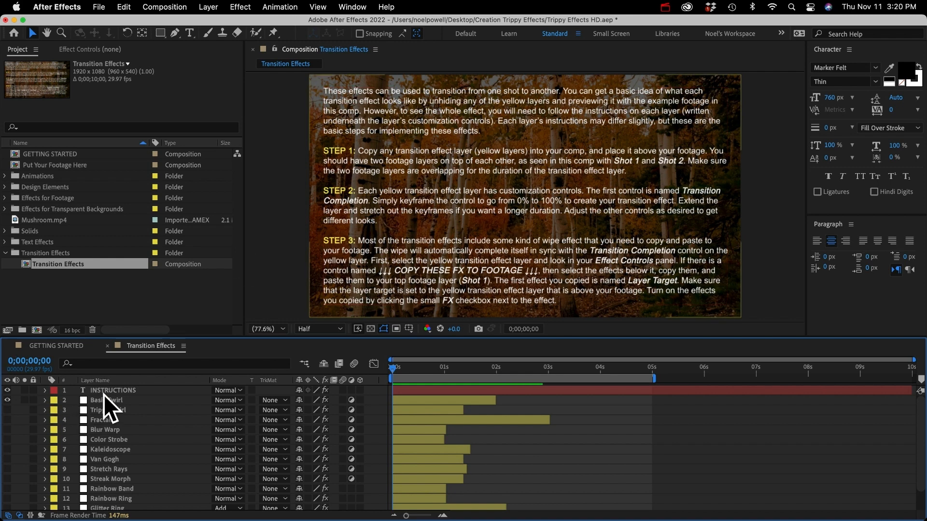
Hide the INSTRUCTIONS layer and look through the yellow transition effect layers from Basic Twirl down to the example shots
{"action": "left_click", "coordinate": [122, 390]}
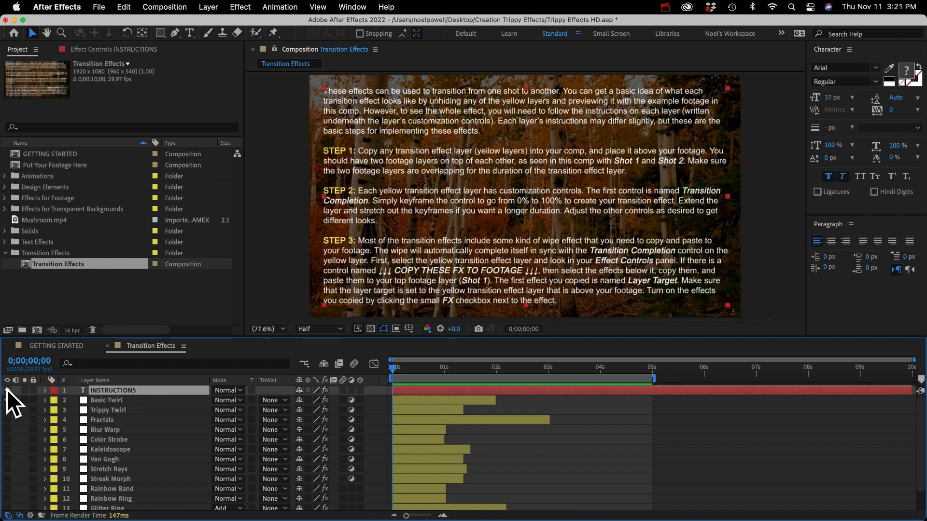
{"action": "left_click", "coordinate": [8, 390]}
{"action": "left_click", "coordinate": [115, 399]}
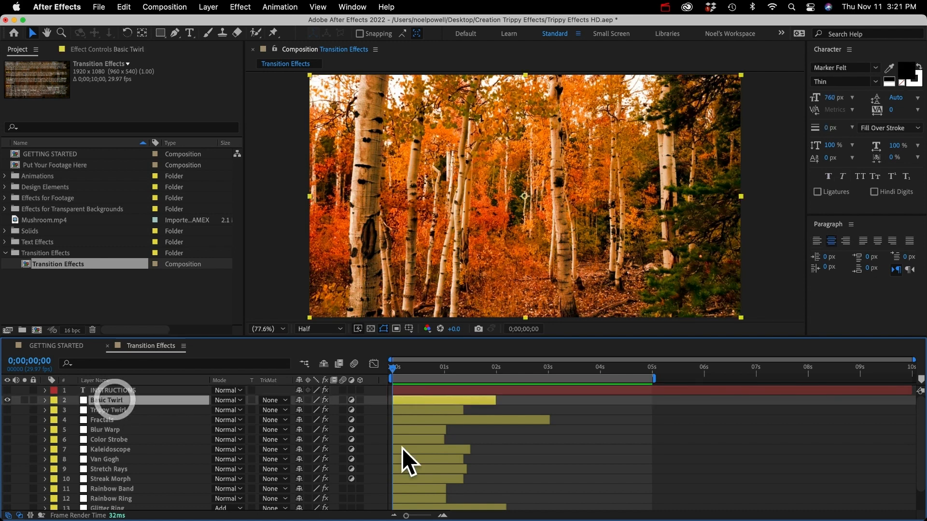
{"action": "scroll", "coordinate": [443, 457], "scroll_direction": "down", "scroll_amount": 1}
{"action": "scroll", "coordinate": [442, 457], "scroll_direction": "up", "scroll_amount": 1}
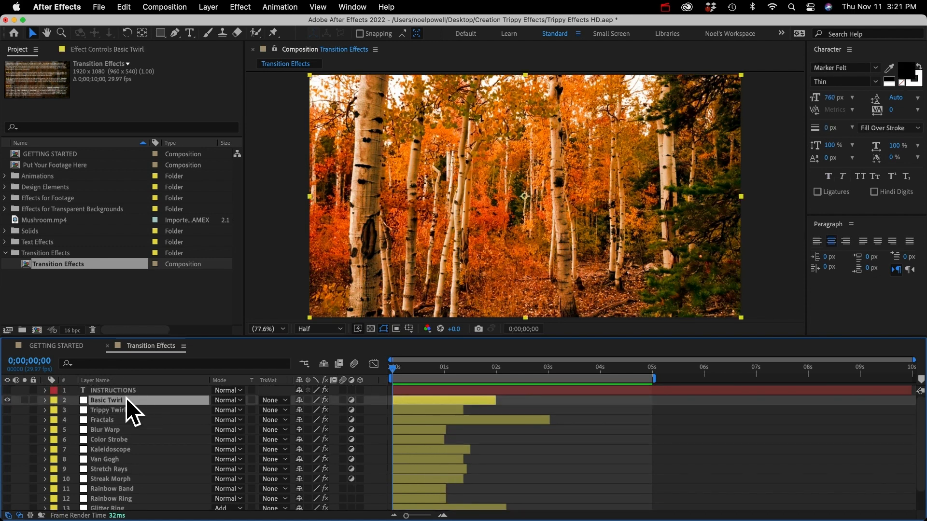
{"action": "scroll", "coordinate": [103, 491], "scroll_direction": "down", "scroll_amount": 2}
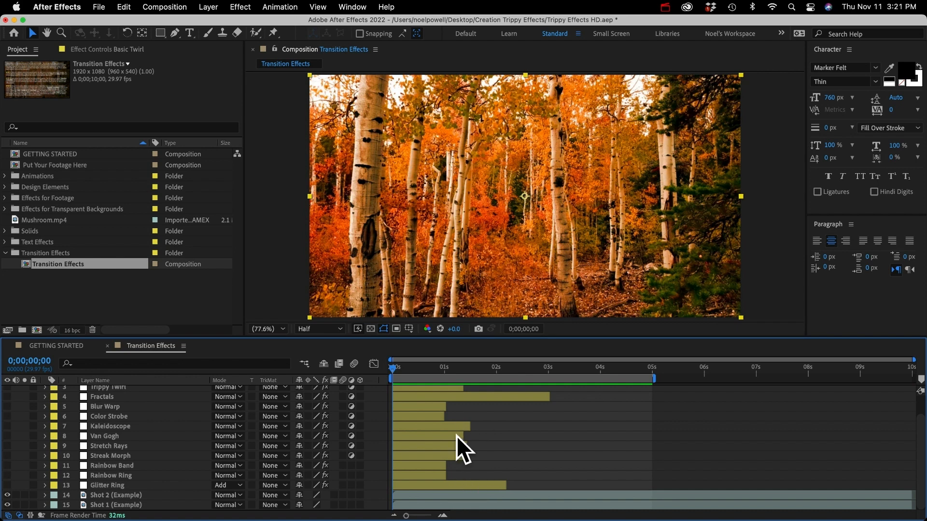
Toggle the Shot 2 (Example) layer's visibility off and back on to compare the two example shots
{"action": "left_click", "coordinate": [107, 496]}
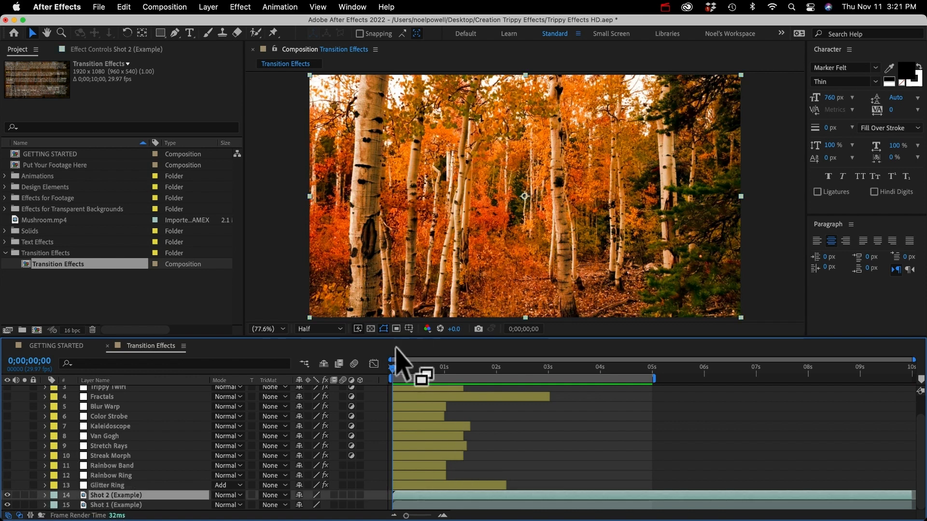
{"action": "left_click", "coordinate": [7, 495]}
{"action": "left_click", "coordinate": [7, 495]}
{"action": "scroll", "coordinate": [62, 404], "scroll_direction": "up", "scroll_amount": 2}
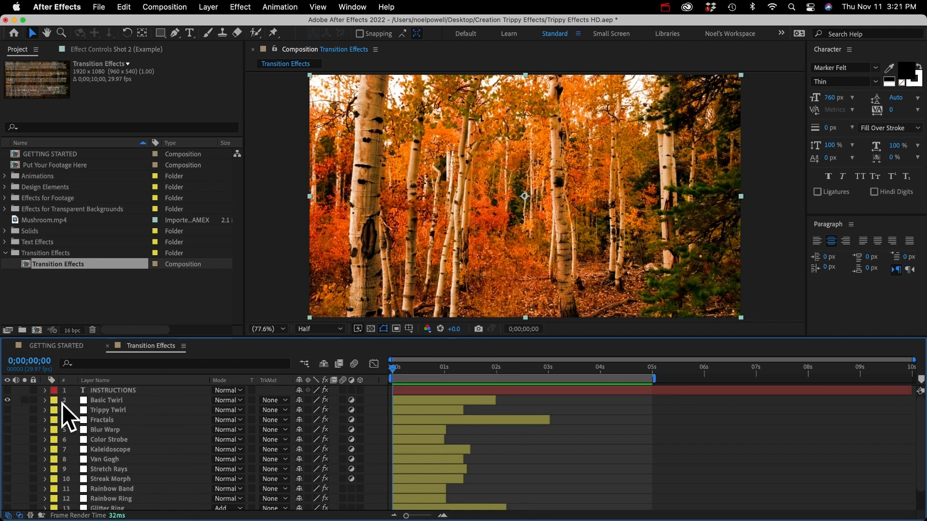
Preview the Fractals and Color Strobe transitions individually, hide their layers again, and return to 0;00;00;00
{"action": "left_click", "coordinate": [8, 420]}
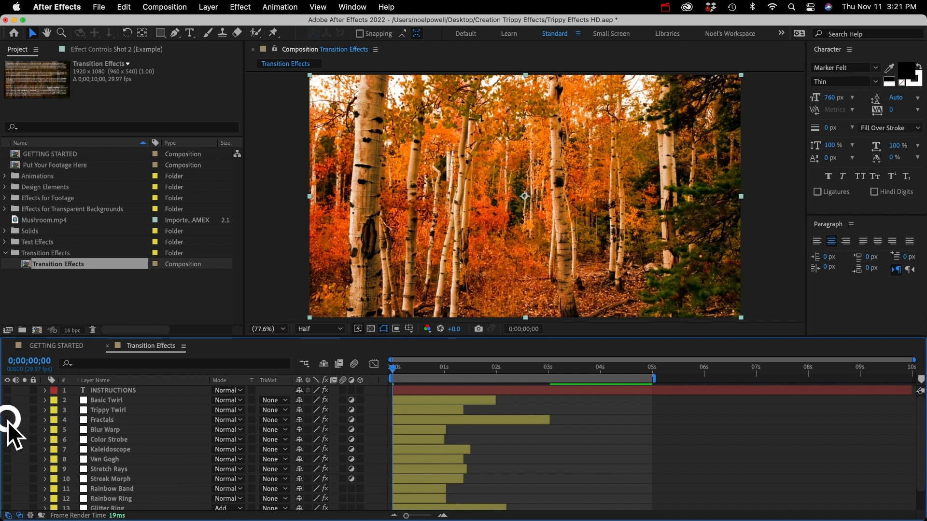
{"action": "left_click", "coordinate": [7, 440]}
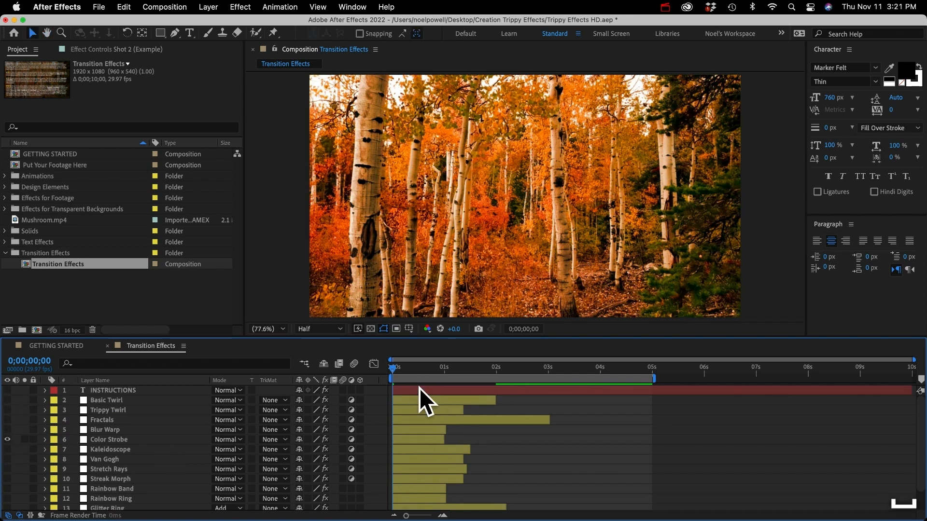
{"action": "key", "text": "space"}
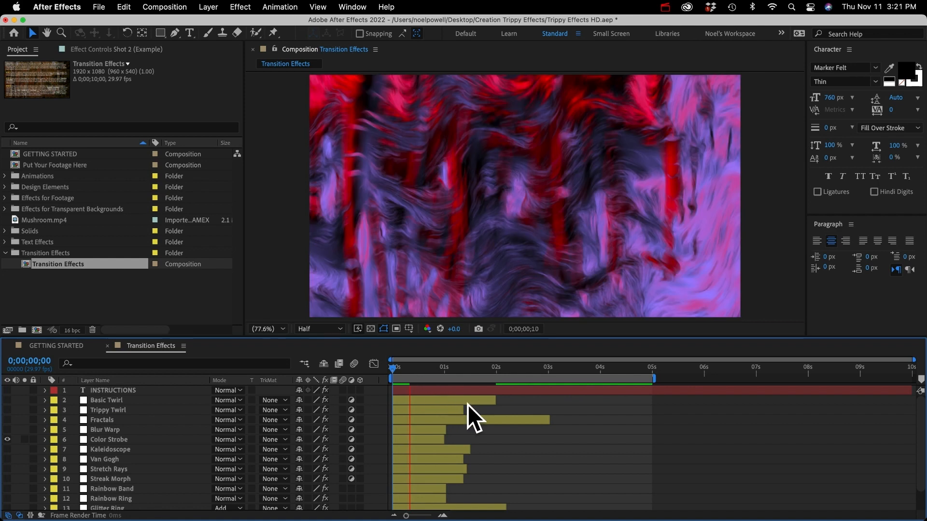
{"action": "key", "text": "space"}
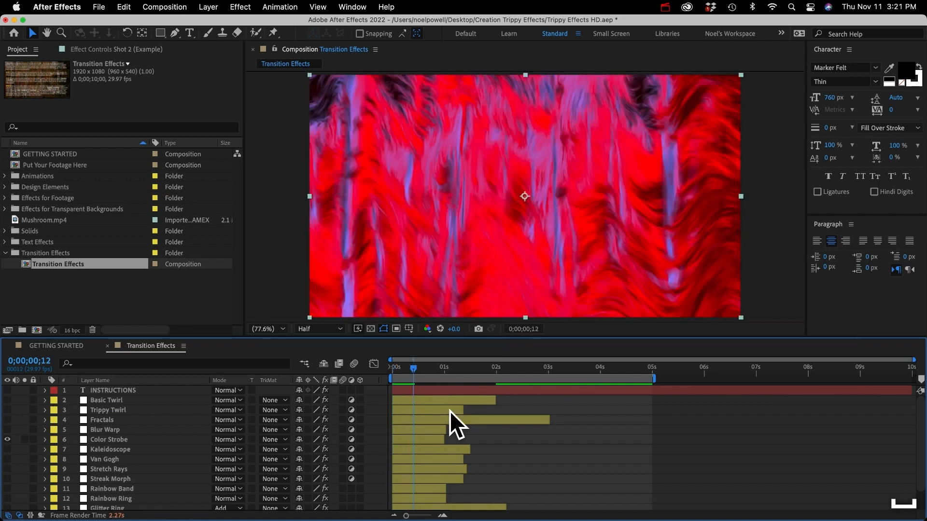
{"action": "key", "text": "Home"}
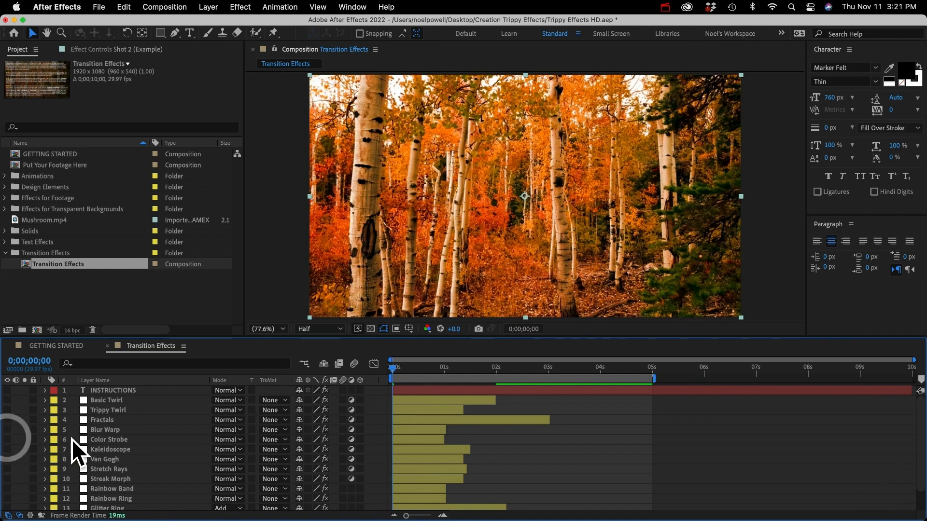
Display the Basic Twirl layer's effect controls and read its instructions
{"action": "left_click", "coordinate": [106, 400]}
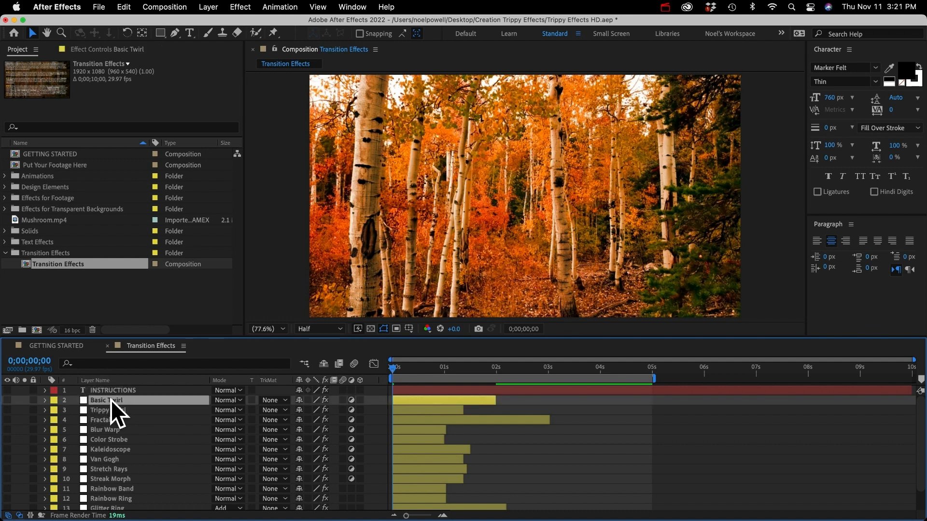
{"action": "left_click", "coordinate": [103, 49]}
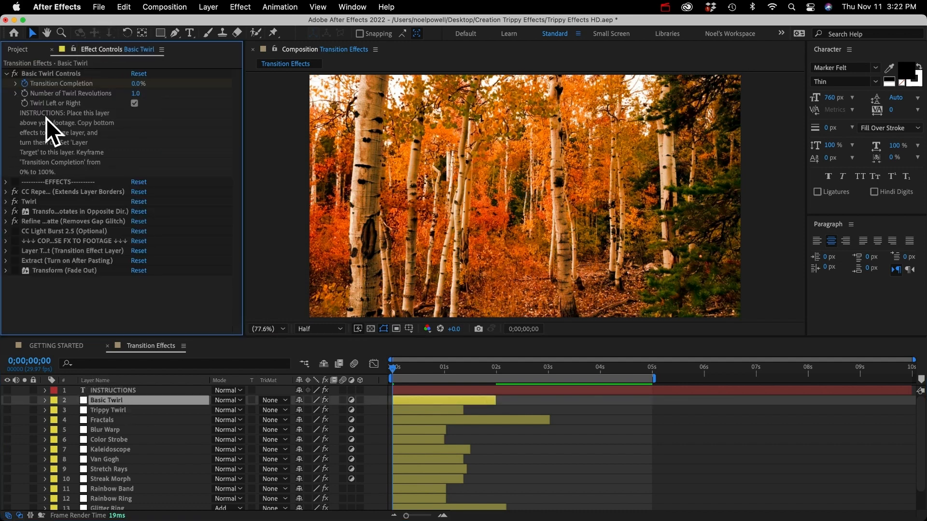
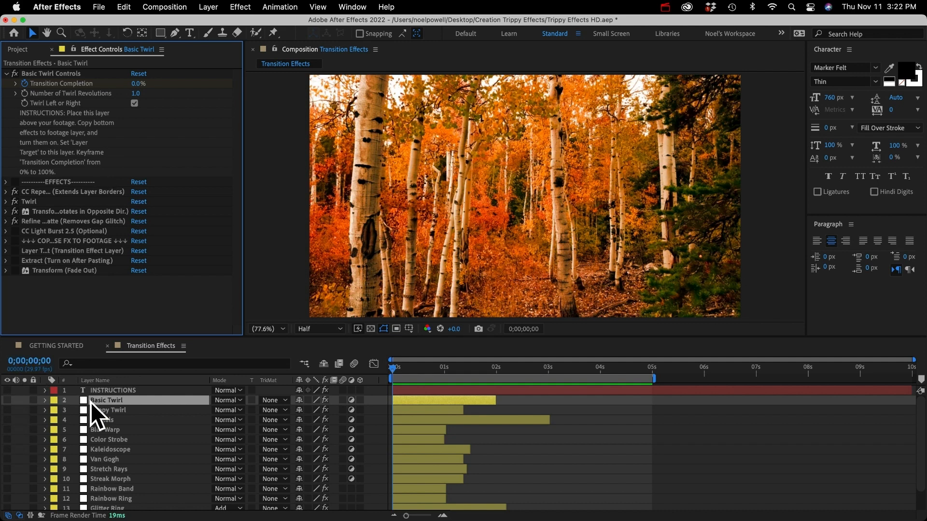
Trim the end of the Shot 2 (Example) layer at 0;00;03;00
{"action": "scroll", "coordinate": [143, 436], "scroll_direction": "down", "scroll_amount": 2}
{"action": "left_click", "coordinate": [434, 495]}
{"action": "left_click", "coordinate": [548, 369]}
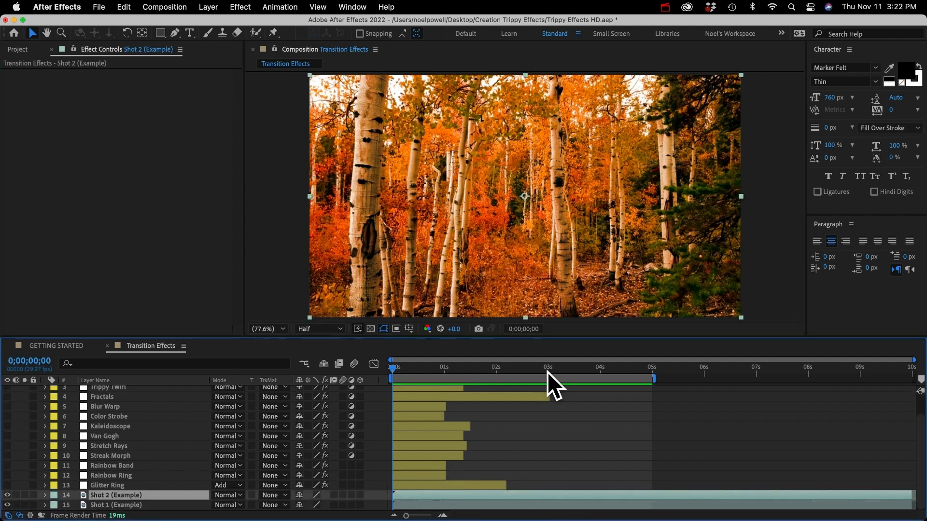
{"action": "key", "text": "alt+]"}
Shift the Shot 1 (Example) layer later so it starts shortly before Shot 2 ends, leaving a brief overlap
{"action": "left_click_drag", "start_coordinate": [425, 505], "coordinate": [549, 505]}
{"action": "left_click", "coordinate": [488, 495]}
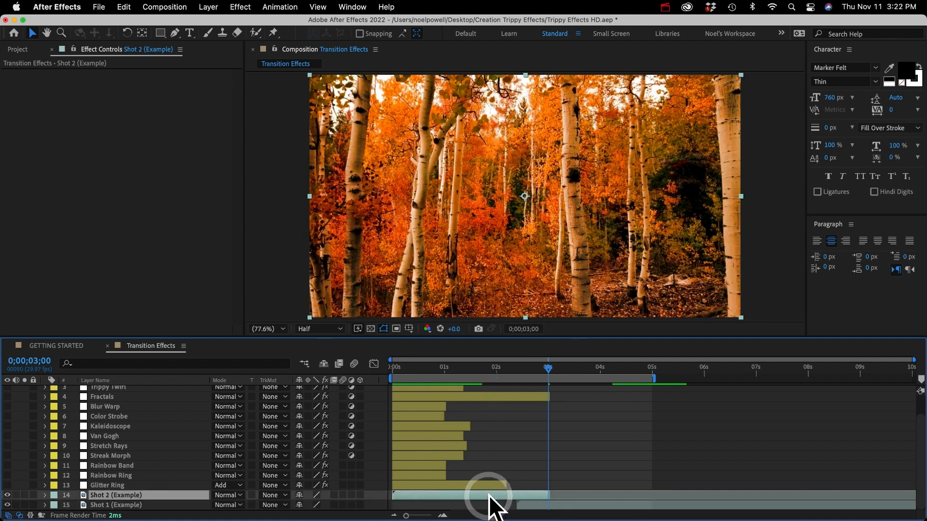
{"action": "left_click", "coordinate": [585, 505]}
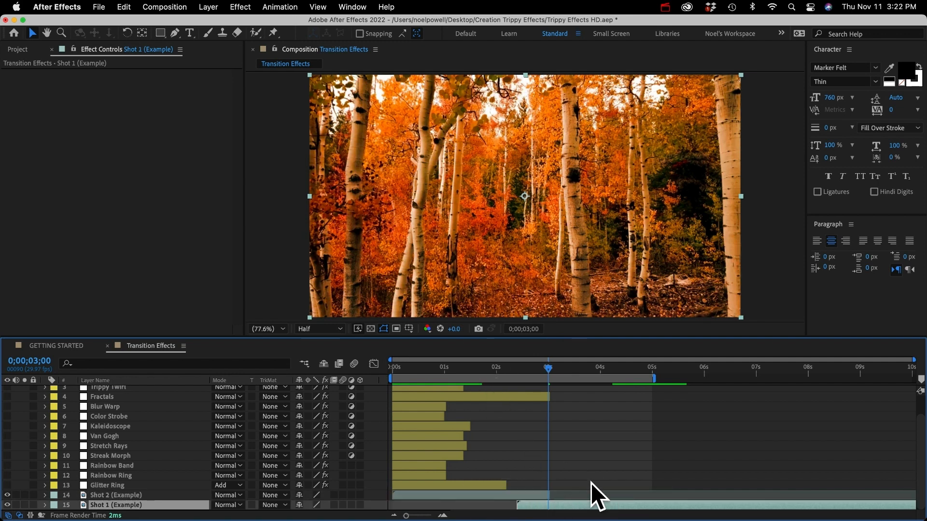
{"action": "left_click", "coordinate": [470, 493]}
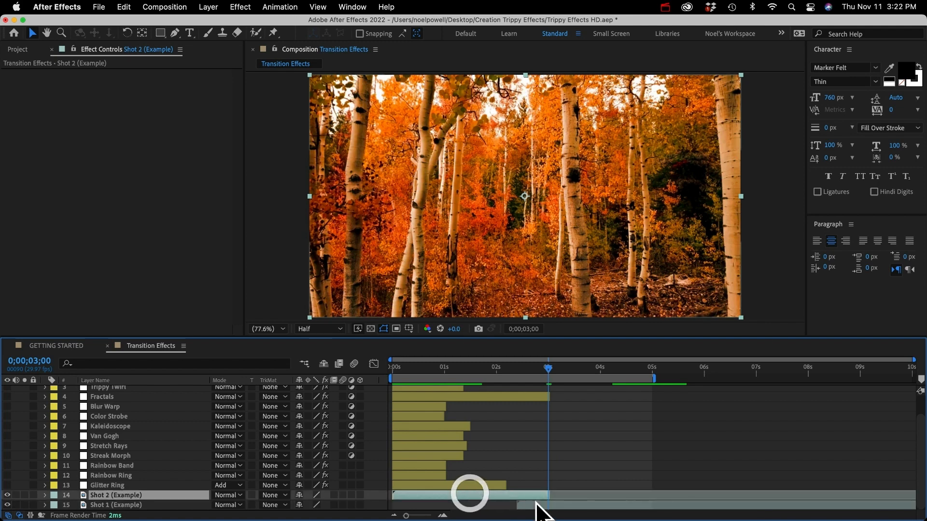
{"action": "left_click", "coordinate": [565, 503]}
{"action": "scroll", "coordinate": [546, 420], "scroll_direction": "up", "scroll_amount": 2}
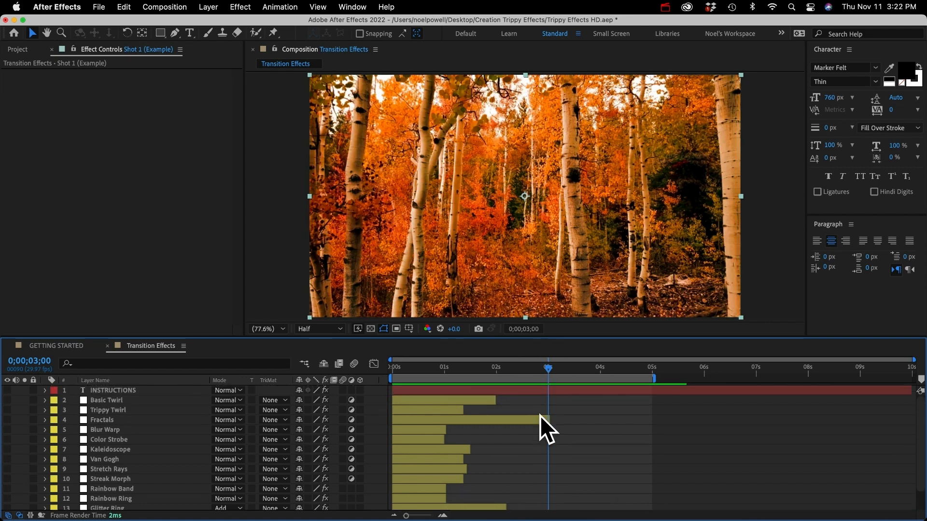
Shift the Basic Twirl layer later to span the shots' overlap, and place it directly above Shot 2 (Example) in the layer order
{"action": "left_click", "coordinate": [107, 401]}
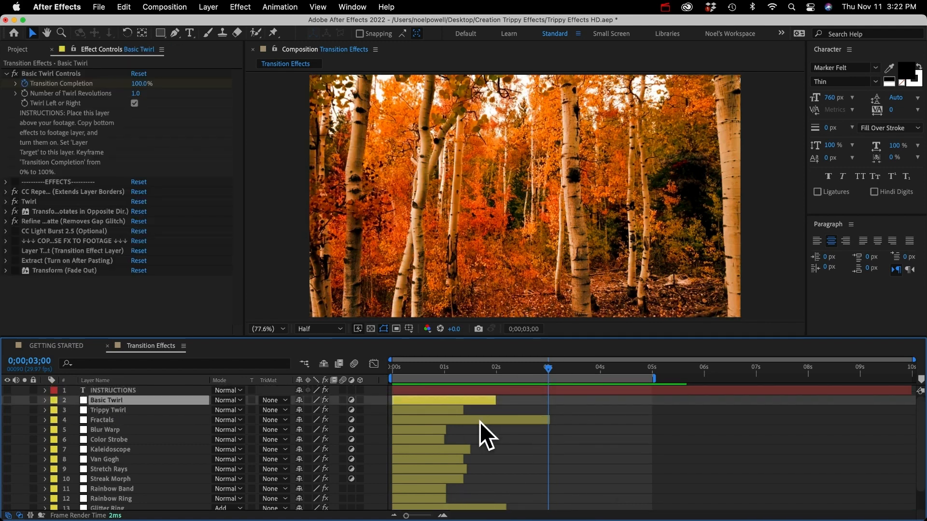
{"action": "scroll", "coordinate": [462, 419], "scroll_direction": "down", "scroll_amount": 1}
{"action": "scroll", "coordinate": [449, 399], "scroll_direction": "up", "scroll_amount": 1}
{"action": "left_click_drag", "start_coordinate": [448, 396], "coordinate": [514, 399]}
{"action": "scroll", "coordinate": [528, 447], "scroll_direction": "down", "scroll_amount": 2}
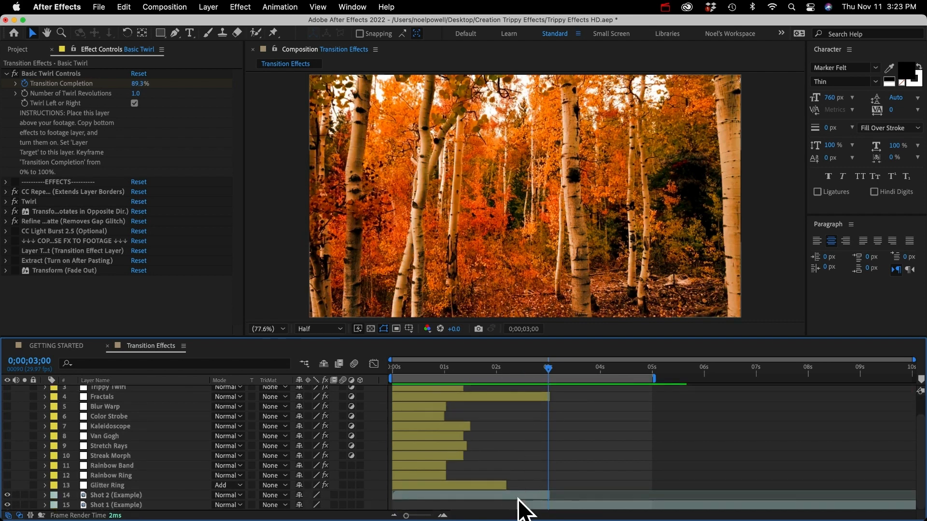
{"action": "scroll", "coordinate": [99, 415], "scroll_direction": "up", "scroll_amount": 2}
{"action": "left_click_drag", "start_coordinate": [111, 391], "coordinate": [118, 495]}
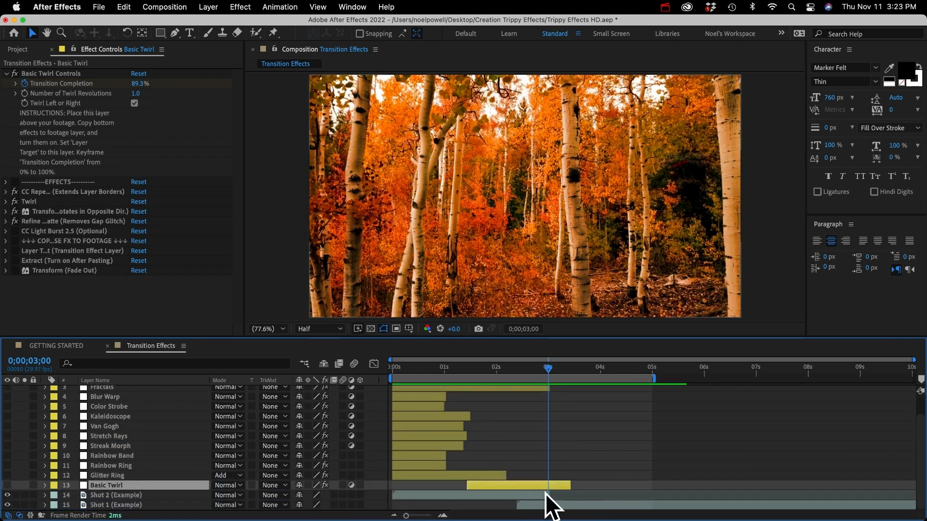
Extend Shot 2 (Example) to Basic Twirl's end and align Shot 1 (Example)'s start with Basic Twirl's start
{"action": "left_click", "coordinate": [525, 494]}
{"action": "left_click_drag", "start_coordinate": [549, 495], "coordinate": [511, 502]}
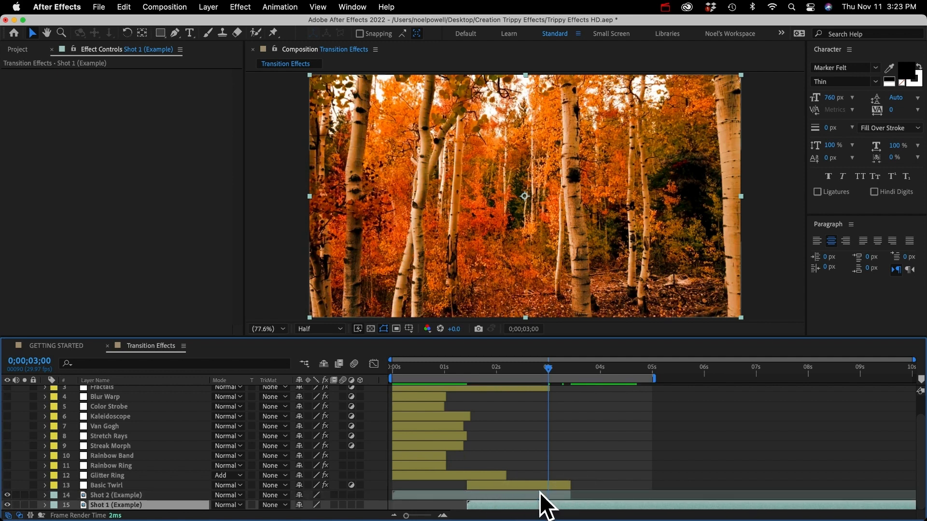
Copy the Layer Target, Extract and Transform (Fade Out) effects from the Basic Twirl layer, widening the effect list to read their names
{"action": "left_click", "coordinate": [518, 483]}
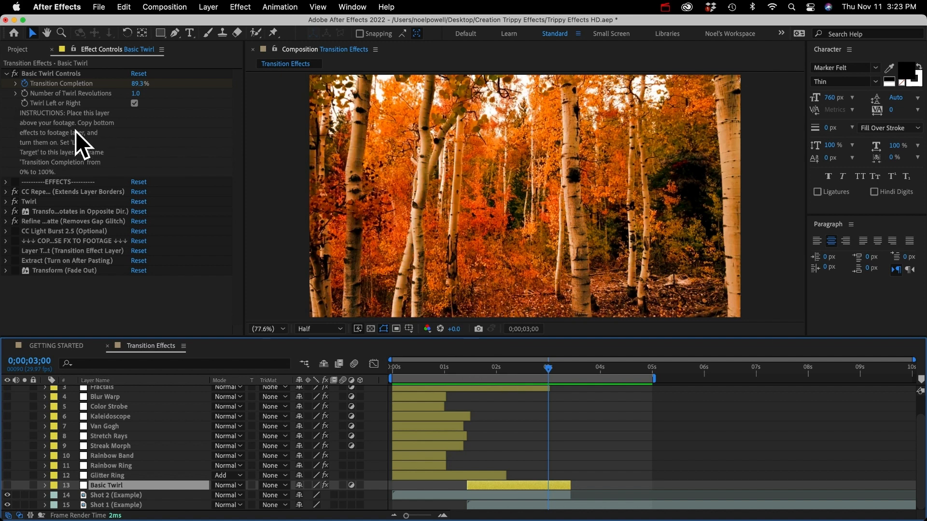
{"action": "left_click", "coordinate": [52, 251]}
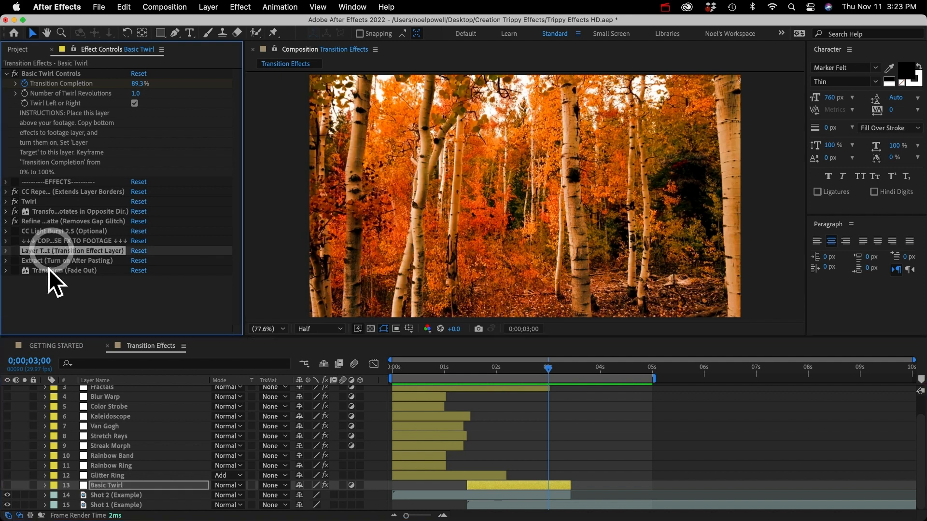
{"action": "left_click_drag", "start_coordinate": [244, 227], "coordinate": [317, 215]}
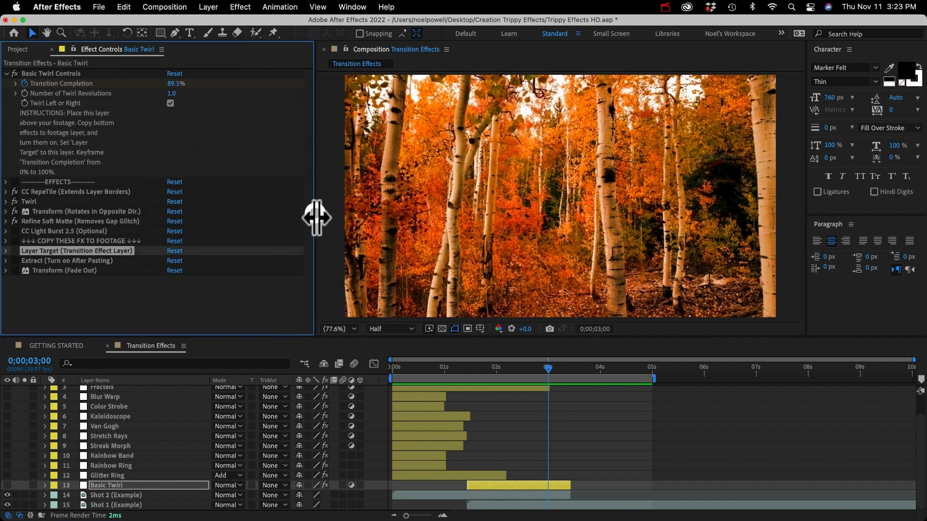
{"action": "left_click", "coordinate": [60, 242]}
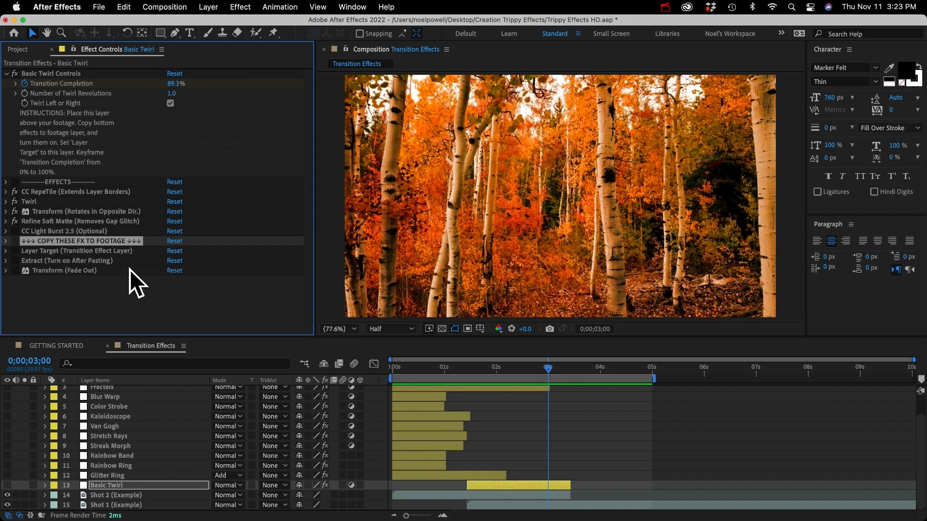
{"action": "left_click", "coordinate": [76, 252]}
{"action": "left_click", "coordinate": [72, 270], "text": "shift"}
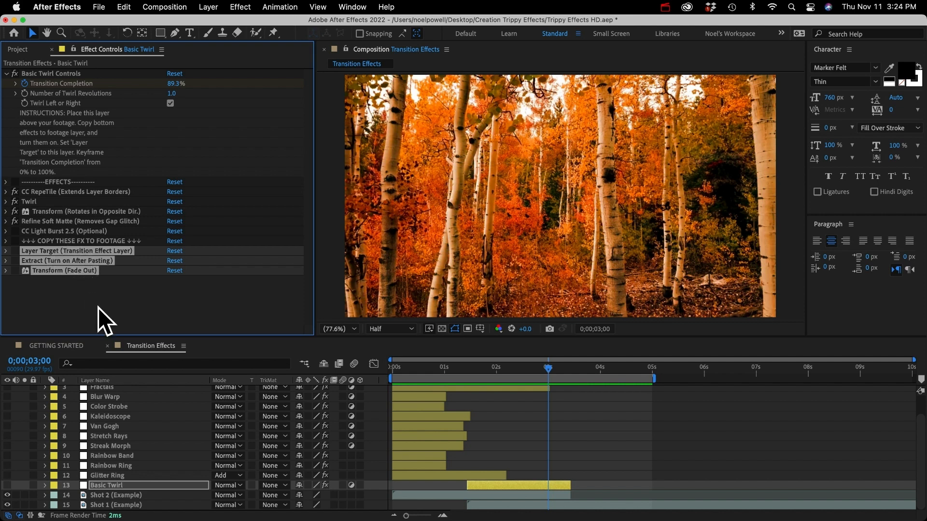
{"action": "key", "text": "super+c"}
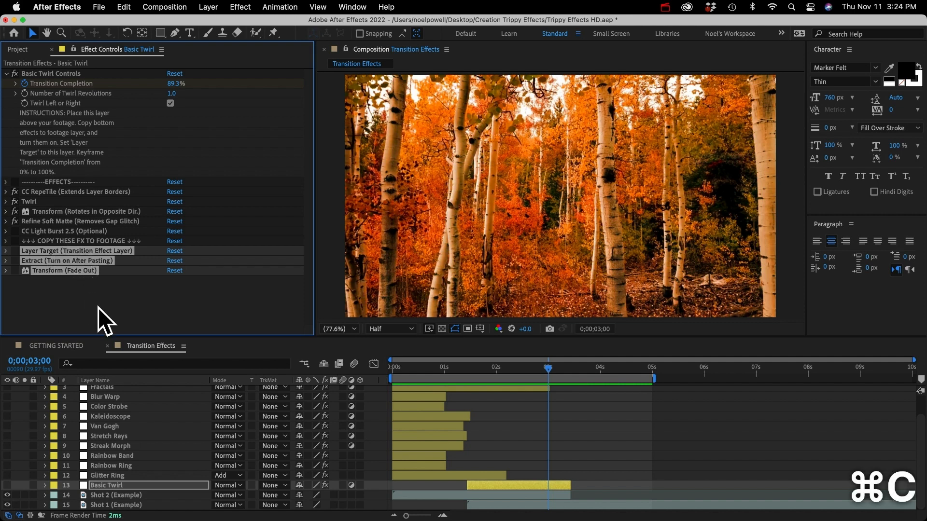
Paste the copied effects onto Shot 2 (Example) and turn on Layer Target, Extract and Transform (Fade Out)
{"action": "left_click", "coordinate": [119, 496]}
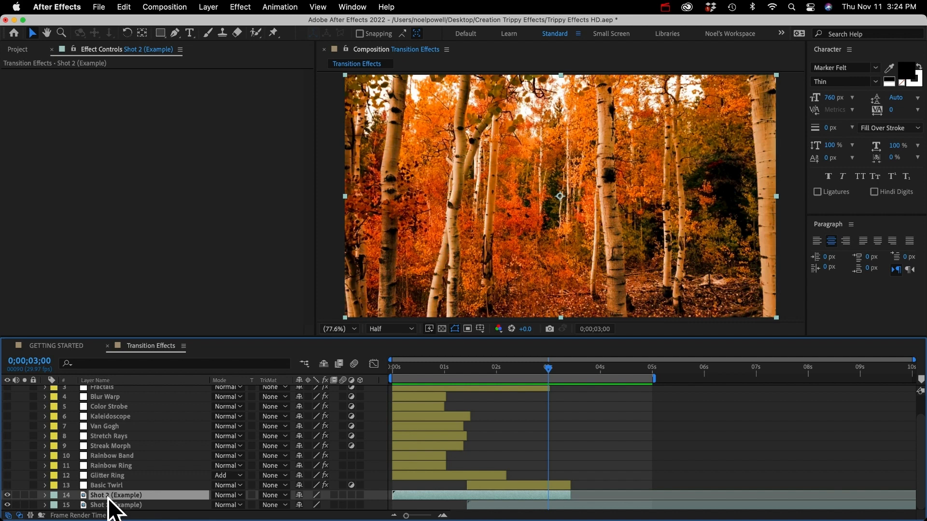
{"action": "left_click", "coordinate": [500, 494]}
{"action": "left_click", "coordinate": [500, 493]}
{"action": "key", "text": "super+v"}
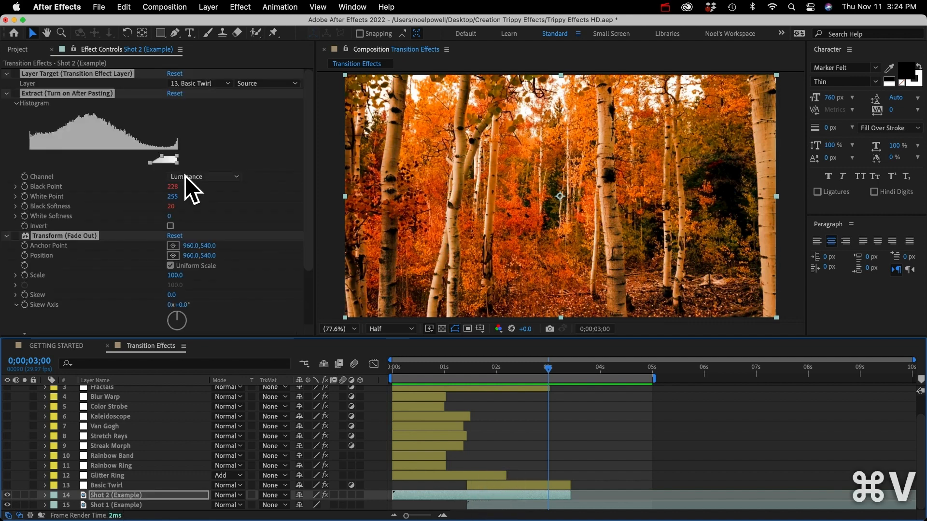
{"action": "left_click", "coordinate": [17, 94]}
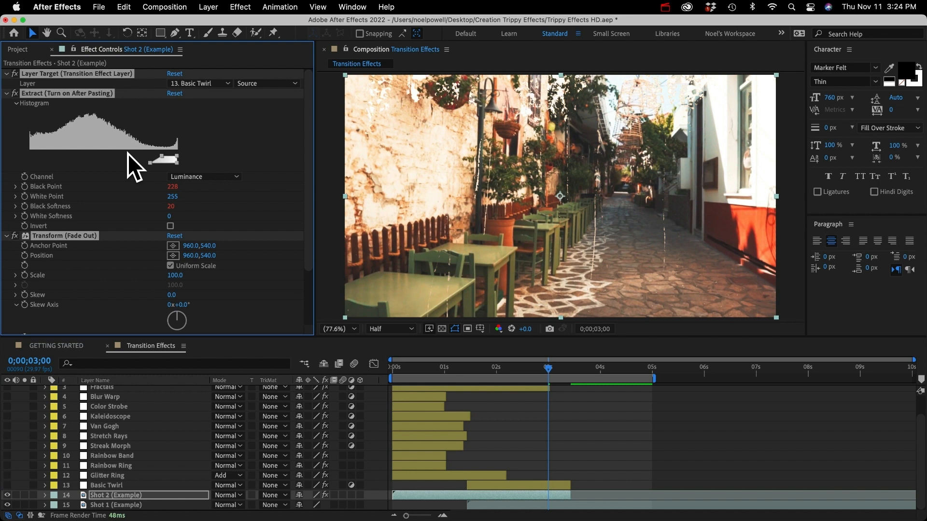
Check Basic Twirl's instructions and set the Layer Target effect on Shot 2 (Example) to the 13. Basic Twirl layer
{"action": "left_click", "coordinate": [113, 485]}
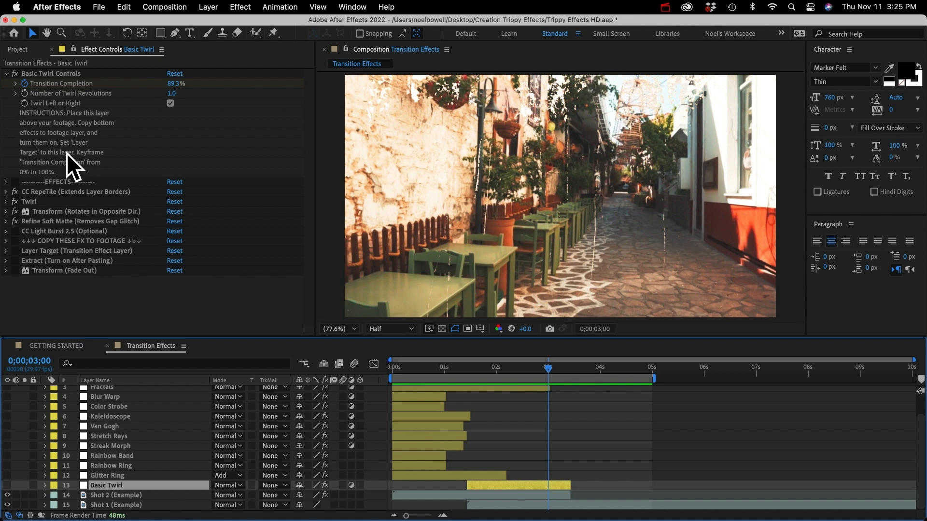
{"action": "left_click", "coordinate": [121, 496]}
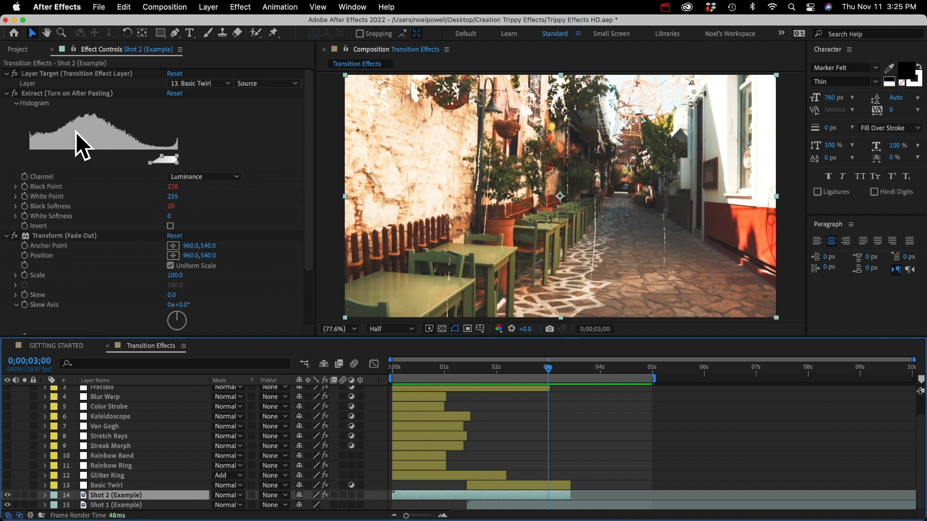
{"action": "left_click", "coordinate": [33, 74]}
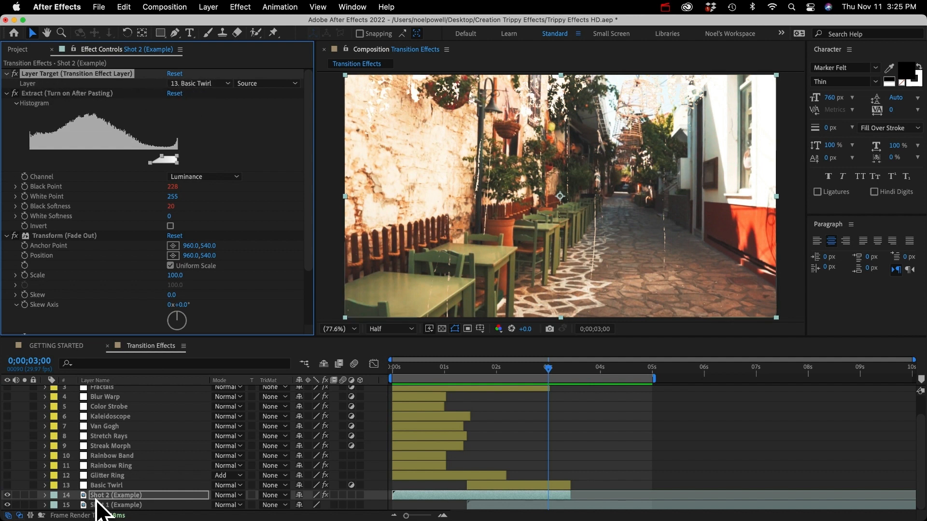
{"action": "left_click", "coordinate": [108, 485]}
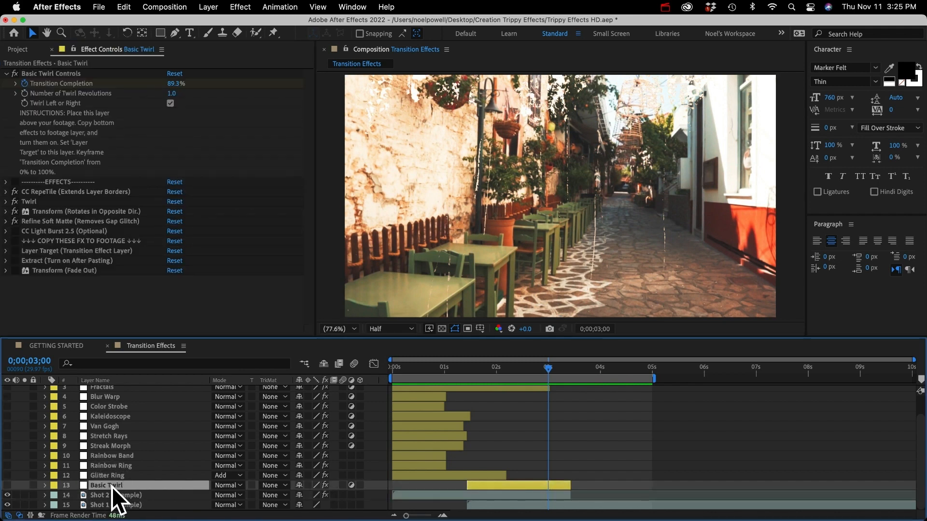
{"action": "left_click", "coordinate": [117, 495]}
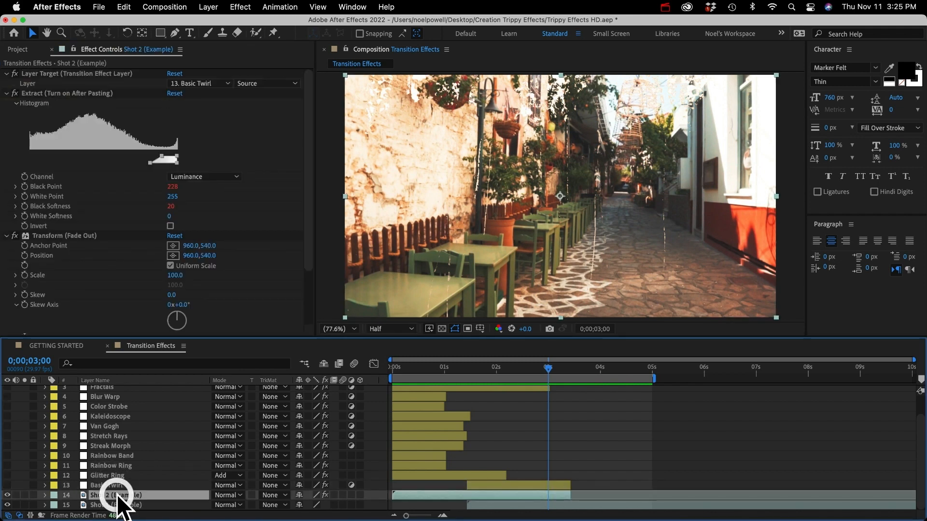
{"action": "left_click", "coordinate": [209, 82]}
{"action": "left_click", "coordinate": [210, 269]}
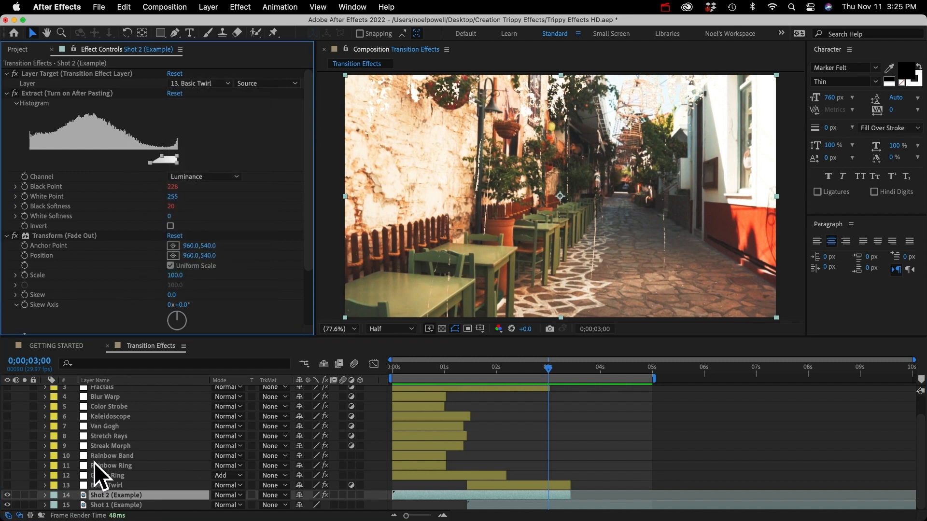
Reveal Basic Twirl's Transition Completion keyframes and inspect the transition at its start and end
{"action": "left_click", "coordinate": [106, 485]}
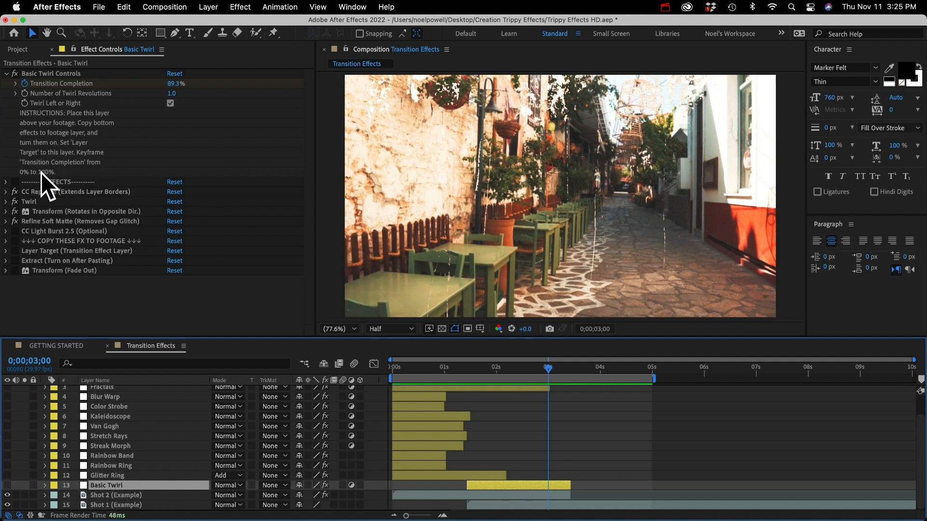
{"action": "left_click", "coordinate": [63, 82]}
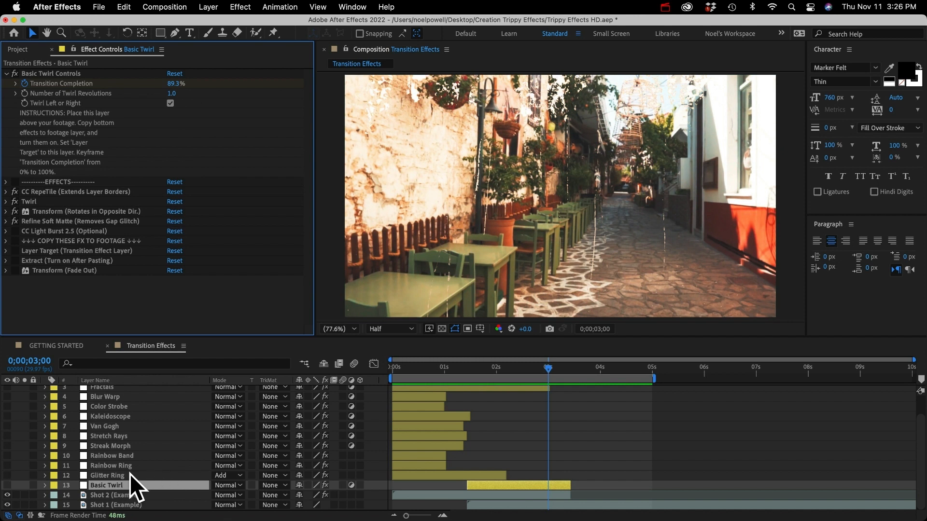
{"action": "left_click", "coordinate": [119, 486]}
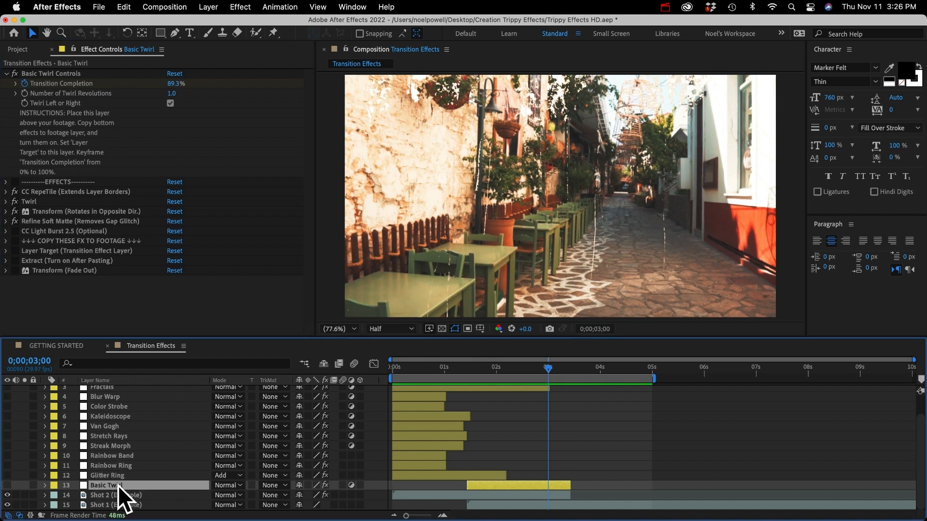
{"action": "key", "text": "u"}
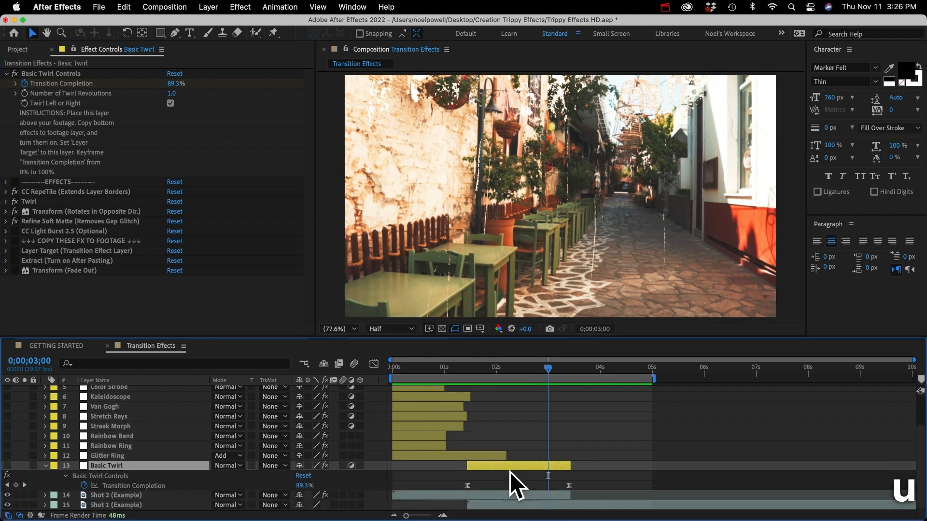
{"action": "left_click_drag", "start_coordinate": [487, 370], "coordinate": [467, 372]}
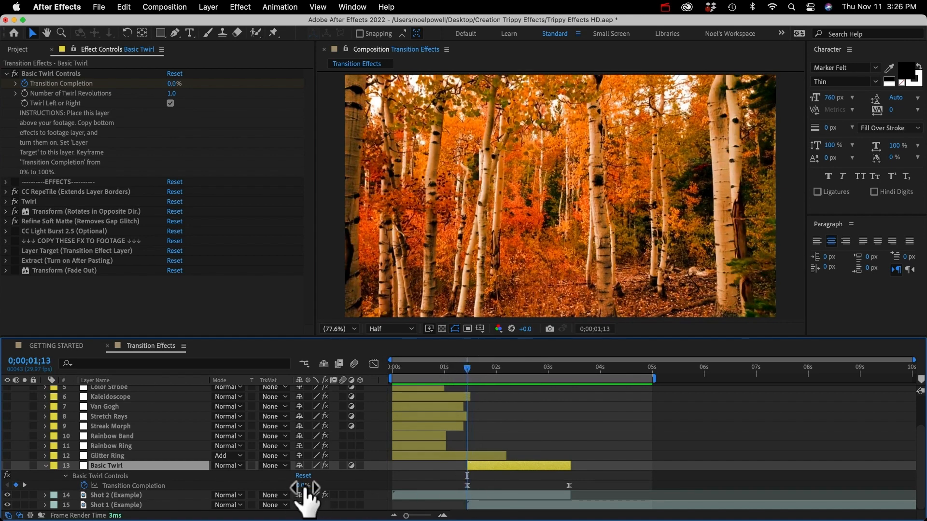
{"action": "left_click_drag", "start_coordinate": [467, 368], "coordinate": [568, 375]}
{"action": "left_click_drag", "start_coordinate": [476, 368], "coordinate": [474, 371]}
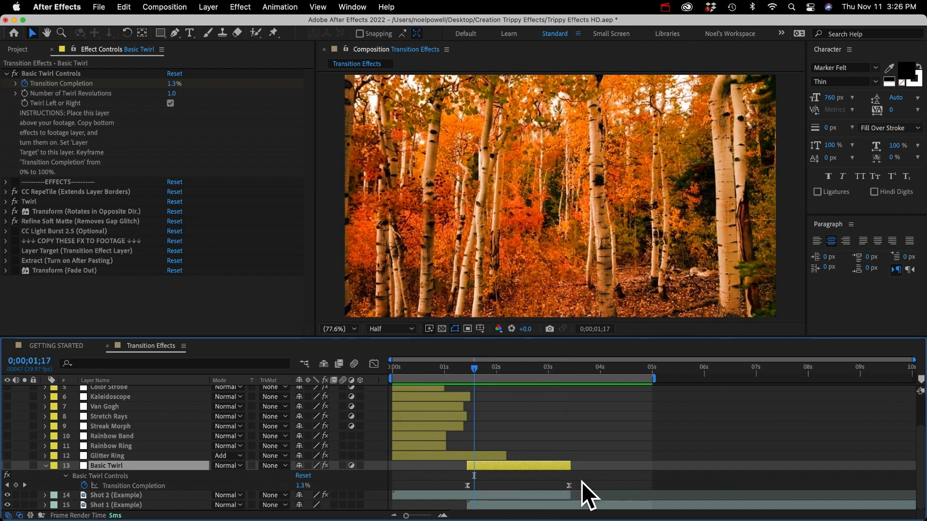
Try moving Basic Twirl's last Transition Completion keyframe earlier, then return it to the layer's end
{"action": "left_click_drag", "start_coordinate": [569, 486], "coordinate": [528, 486]}
{"action": "left_click", "coordinate": [595, 488]}
{"action": "key", "text": "super+z"}
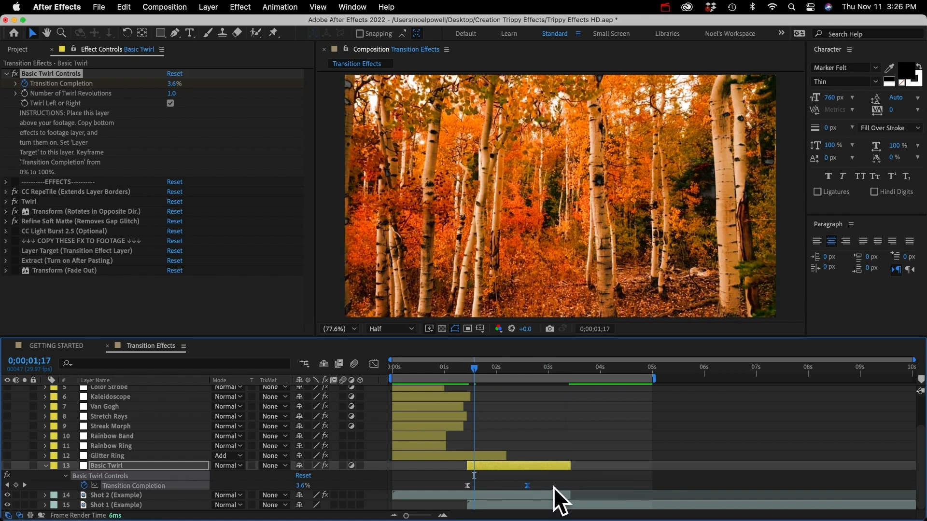
{"action": "left_click", "coordinate": [496, 495]}
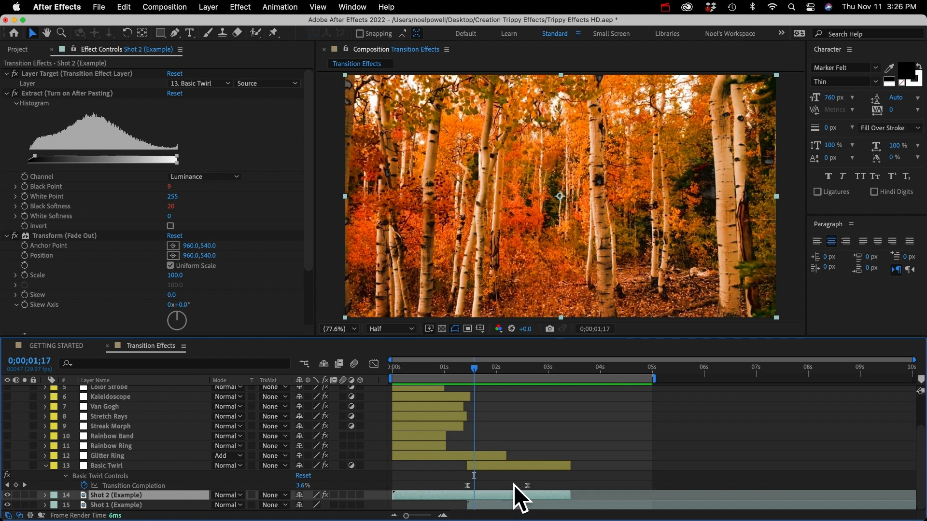
{"action": "left_click_drag", "start_coordinate": [527, 486], "coordinate": [569, 486]}
Make the Basic Twirl layer visible and preview the transition between the two shots
{"action": "key", "text": "0"}
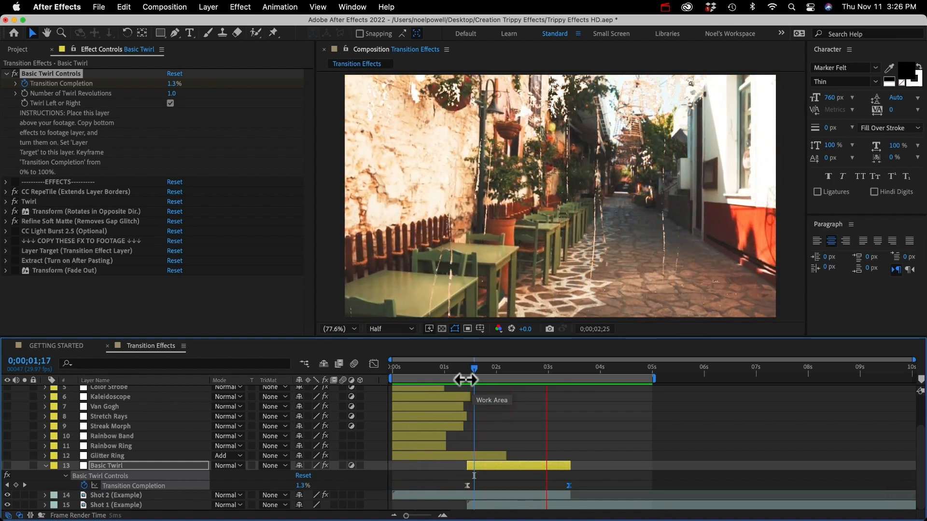
{"action": "key", "text": "space"}
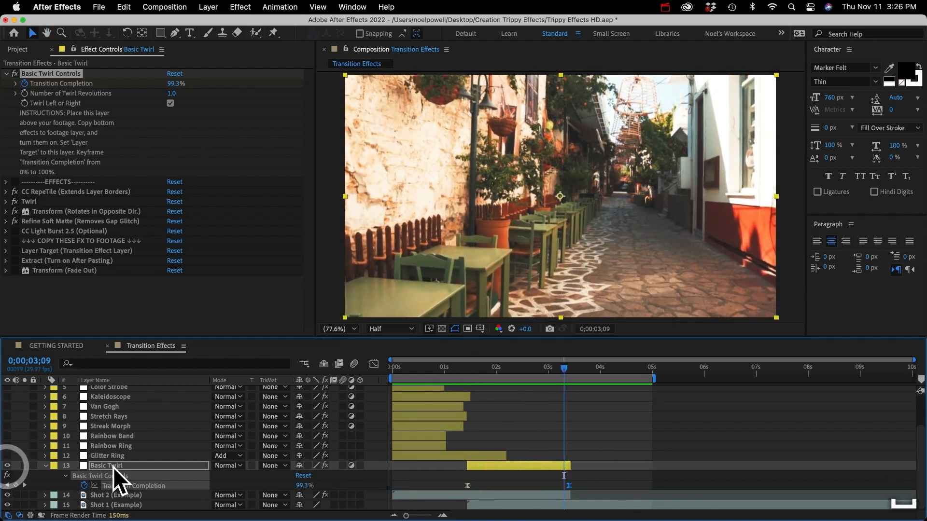
{"action": "left_click", "coordinate": [115, 467]}
{"action": "key", "text": "0"}
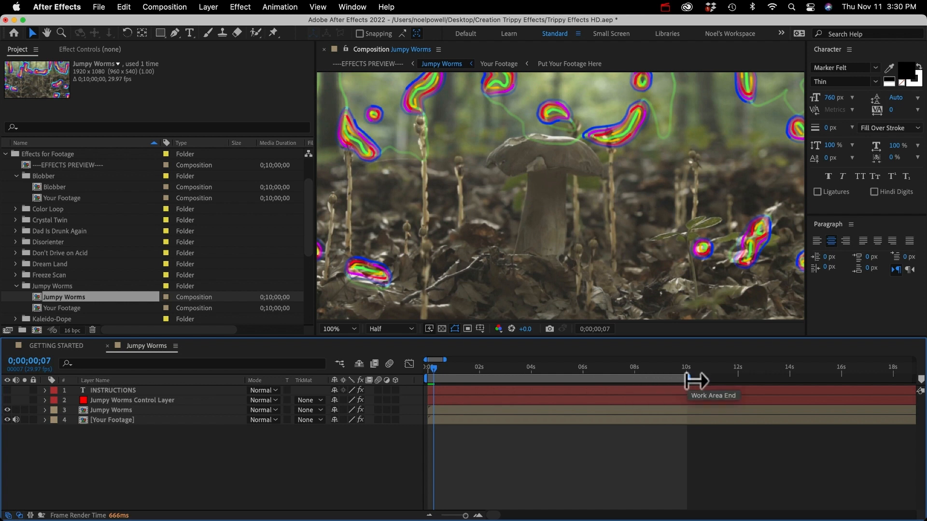
End the Jumpy Worms work area at about 5 seconds and add the composition to the Adobe Media Encoder queue
{"action": "left_click_drag", "start_coordinate": [695, 381], "coordinate": [559, 382]}
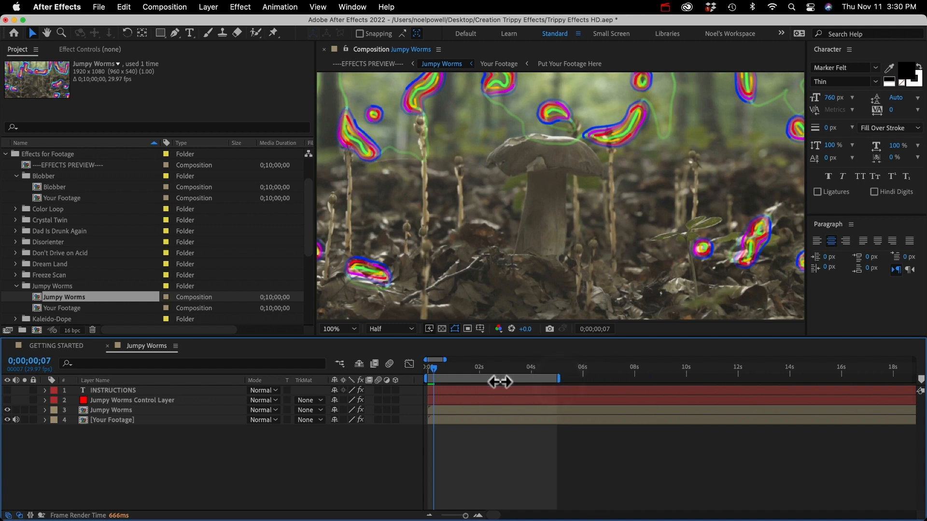
{"action": "left_click", "coordinate": [162, 8]}
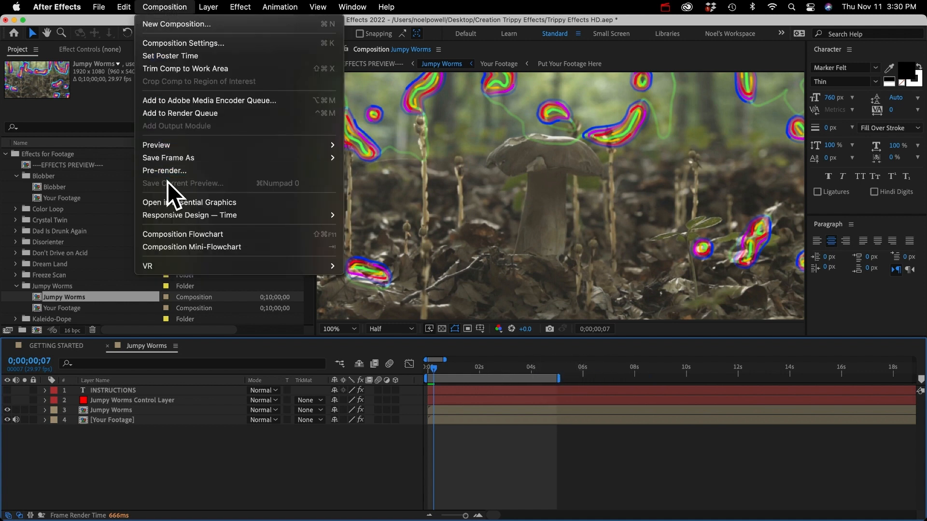
{"action": "left_click", "coordinate": [183, 102]}
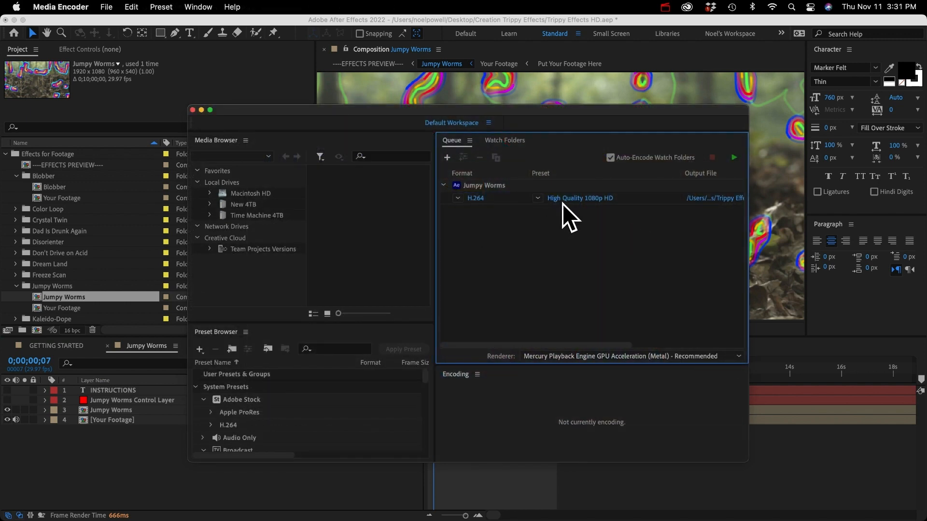
{"action": "mouse_move", "coordinate": [584, 201]}
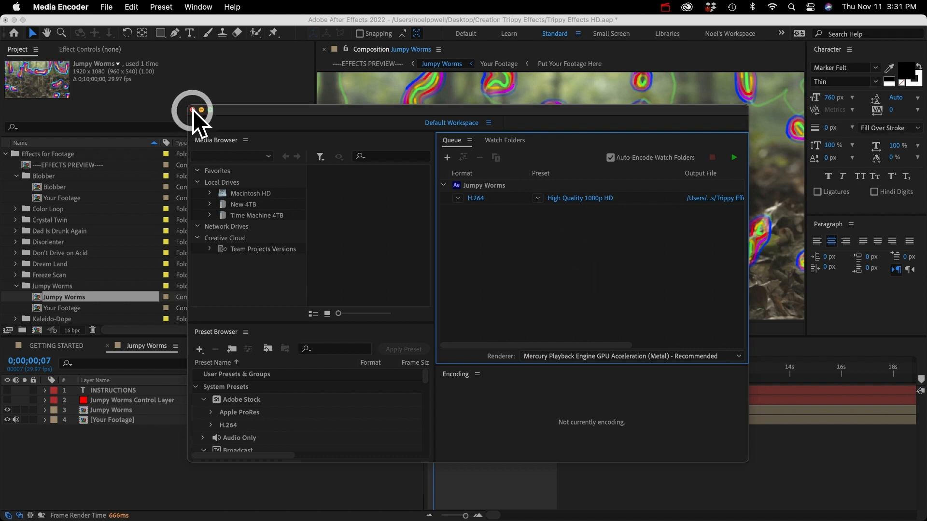
Return to After Effects from Media Encoder and add the Jumpy Worms composition to the Render Queue
{"action": "left_click", "coordinate": [253, 111]}
{"action": "left_click", "coordinate": [99, 442]}
{"action": "left_click", "coordinate": [167, 7]}
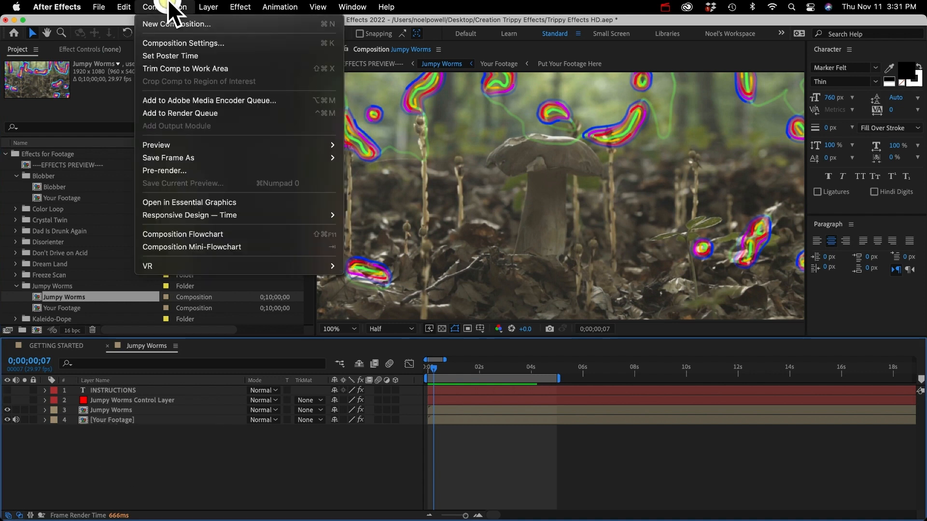
{"action": "left_click", "coordinate": [199, 113]}
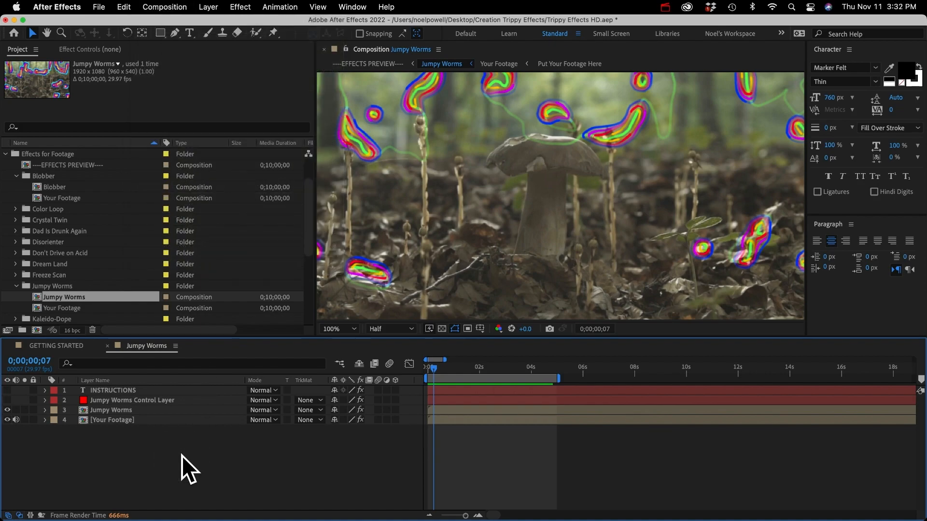